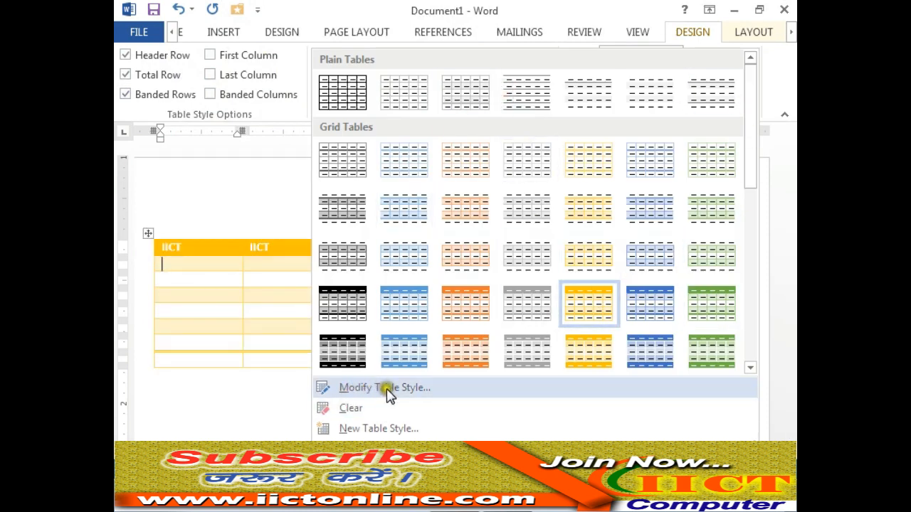
click(406, 389)
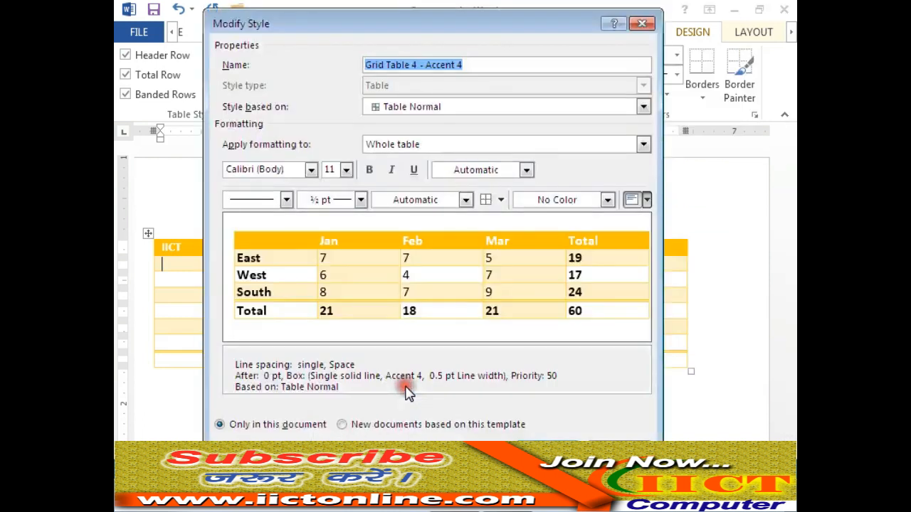
drag(481, 33, 515, 25)
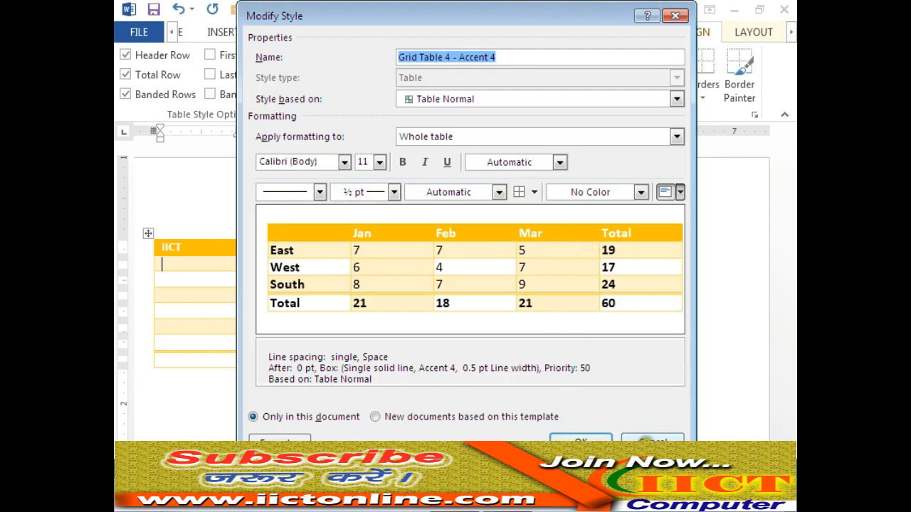
click(646, 439)
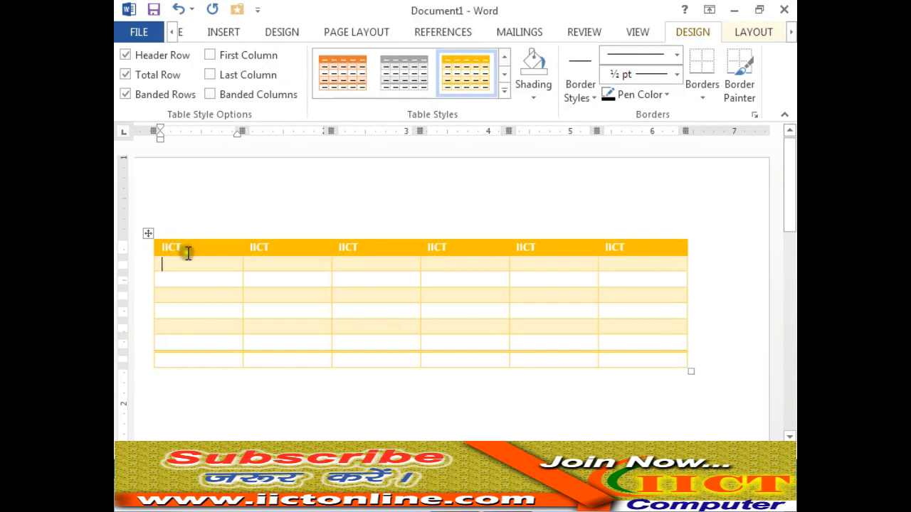
Replace the six header row entries with Jan, Feb, March, Apr, May and Jun.
drag(171, 248, 142, 250)
text(Ian)
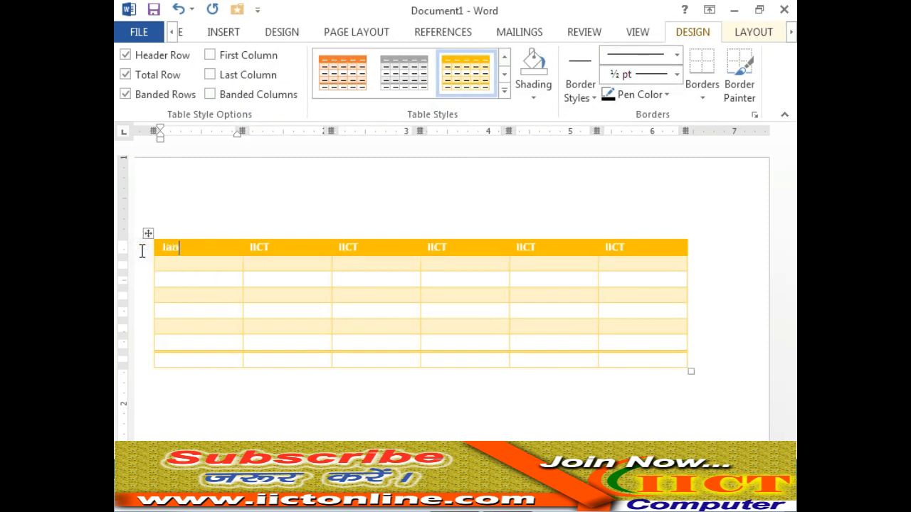
key(Tab)
text(Fe)
key(Tab)
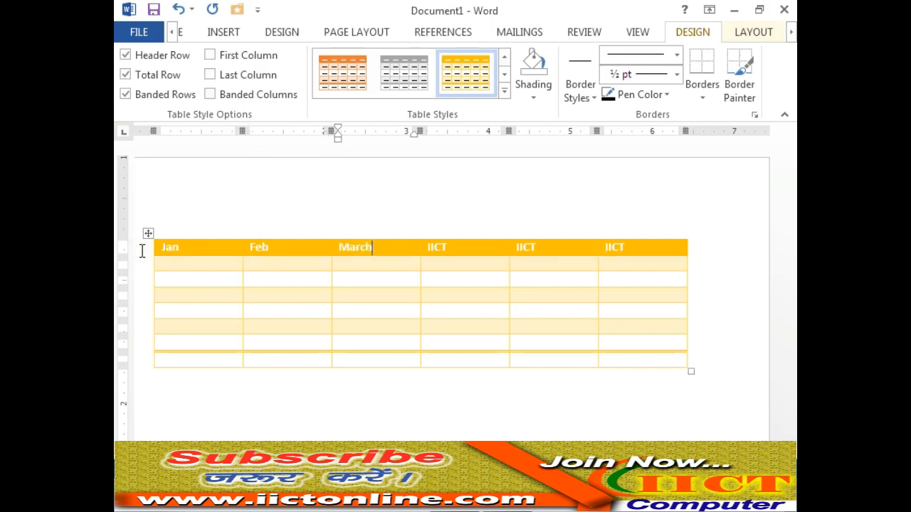
key(Tab)
text(A)
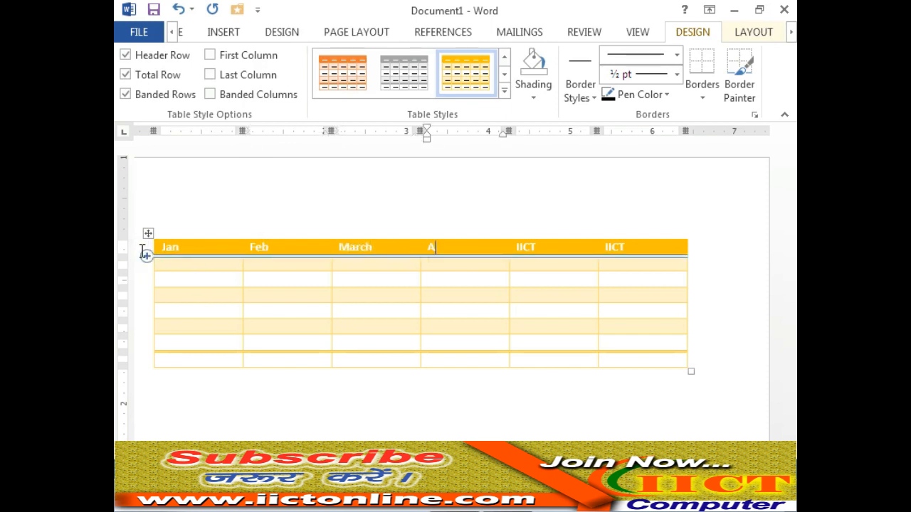
text(pr)
key(Tab)
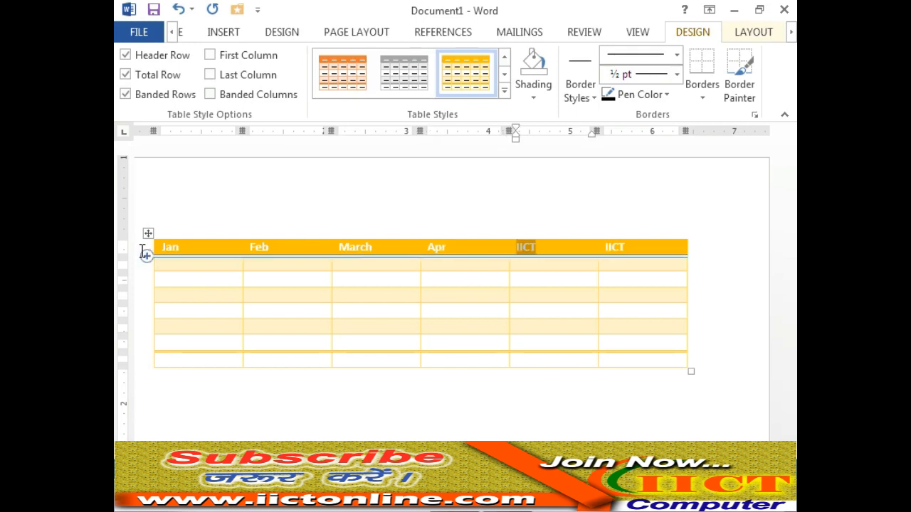
text(May)
key(Tab)
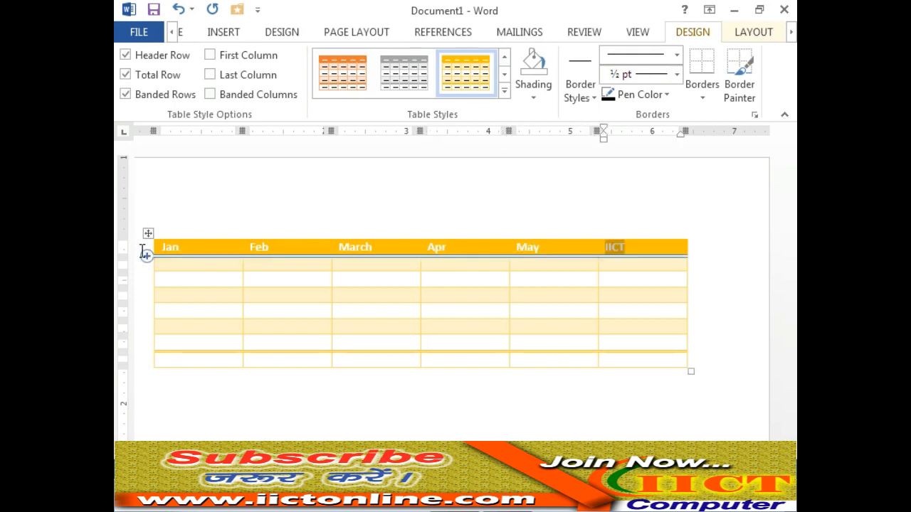
text(Jun)
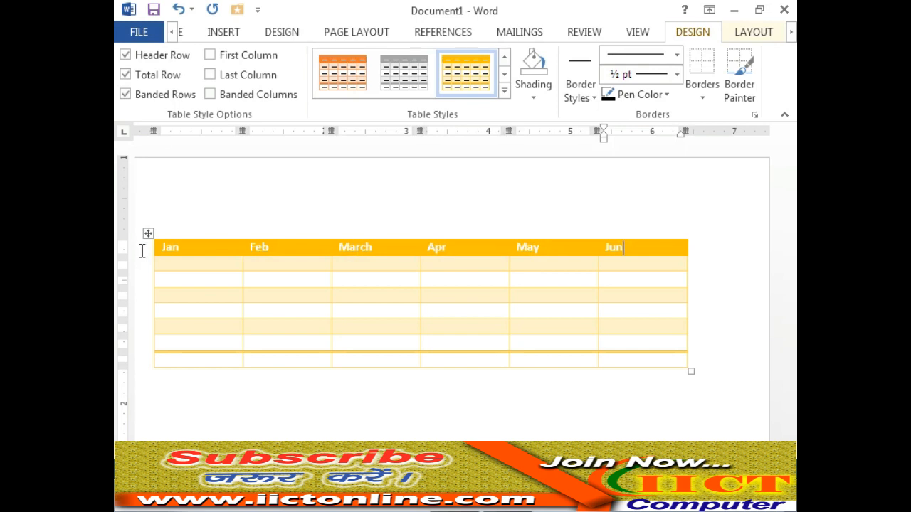
Modify the table's Grid Table 4 - Accent 4 style so the whole table has red double-line borders, ¼ pt wide.
click(165, 267)
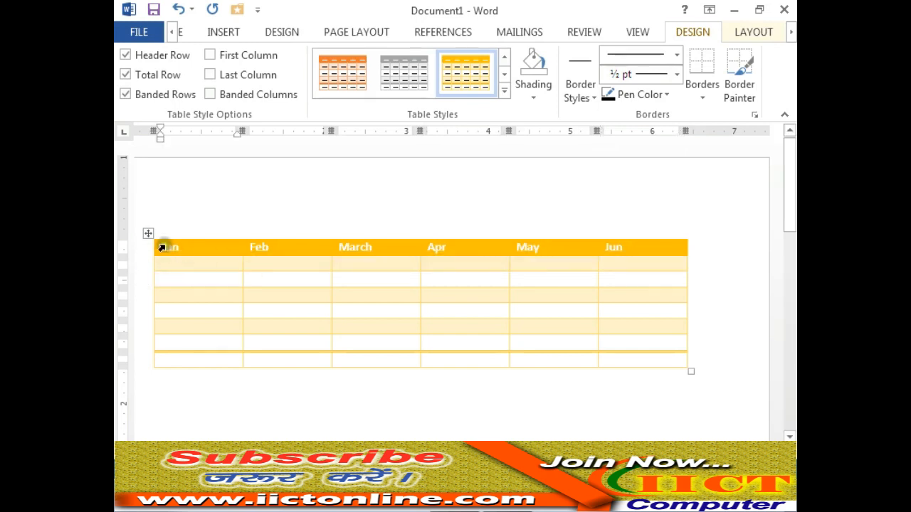
click(504, 90)
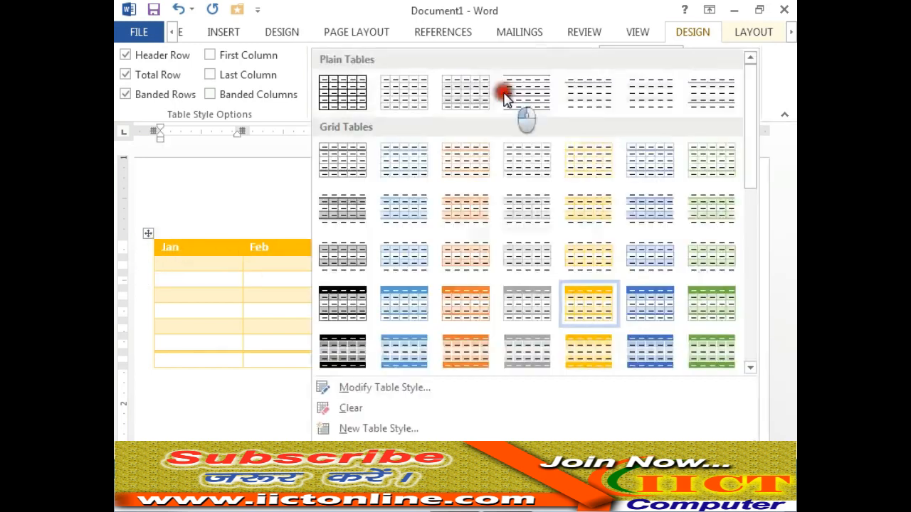
click(402, 387)
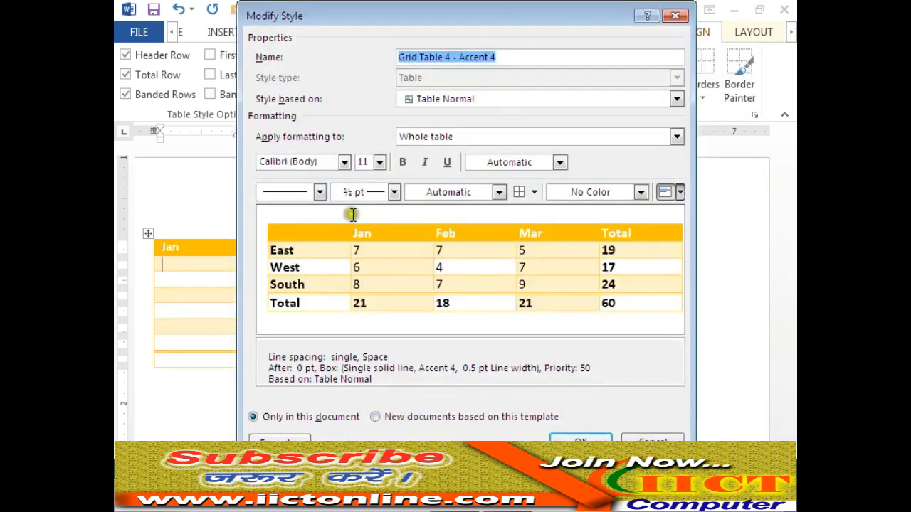
click(320, 193)
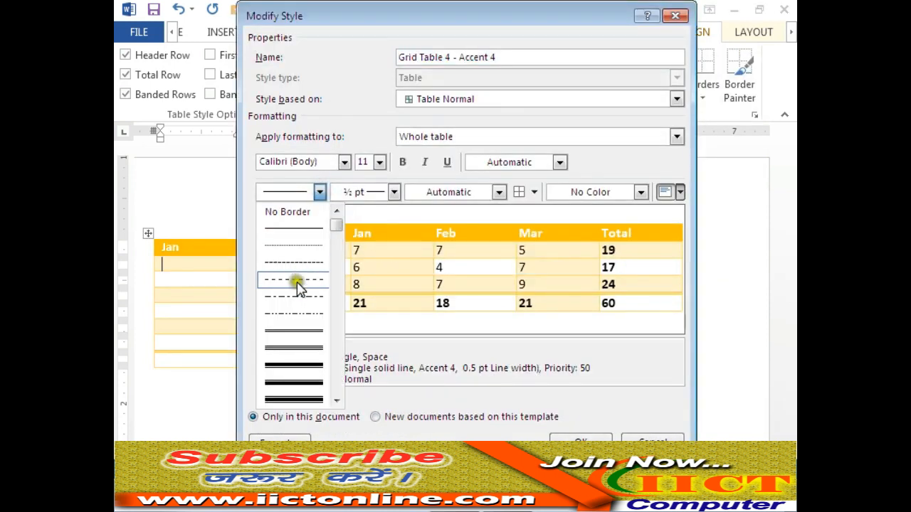
click(307, 339)
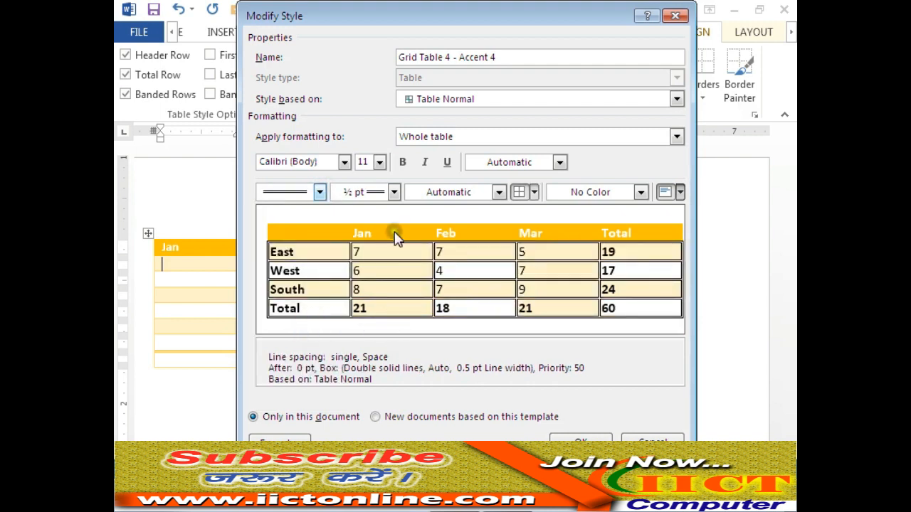
click(394, 192)
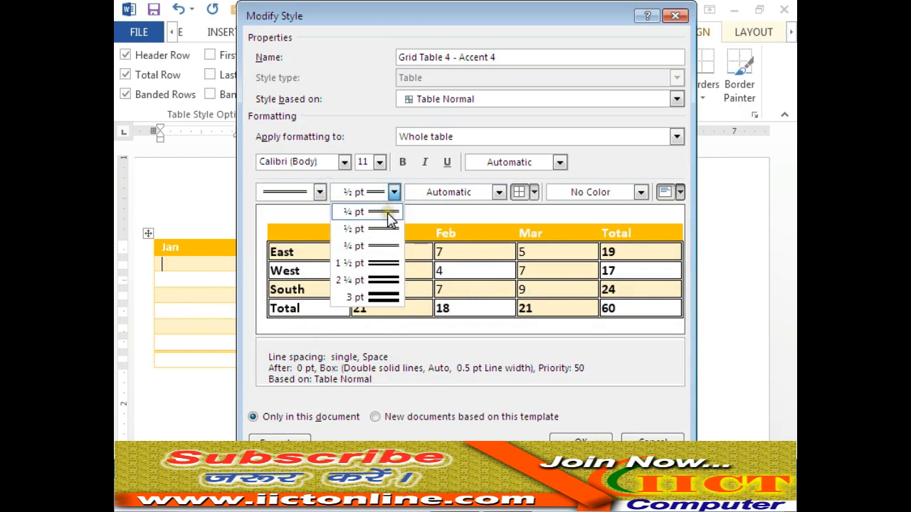
click(392, 213)
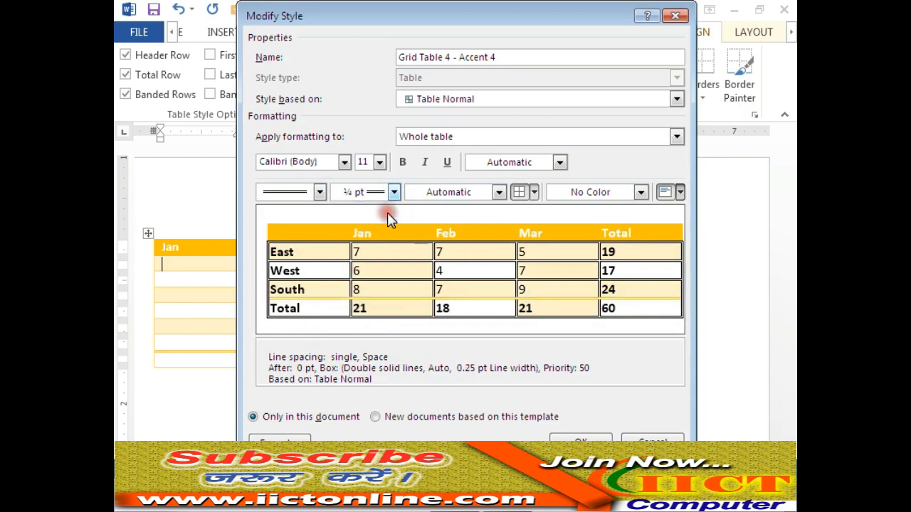
click(499, 192)
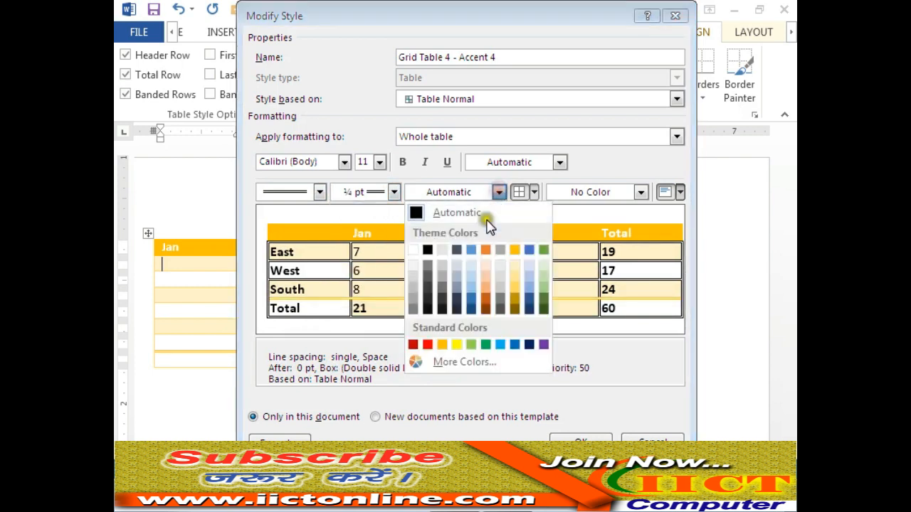
click(426, 345)
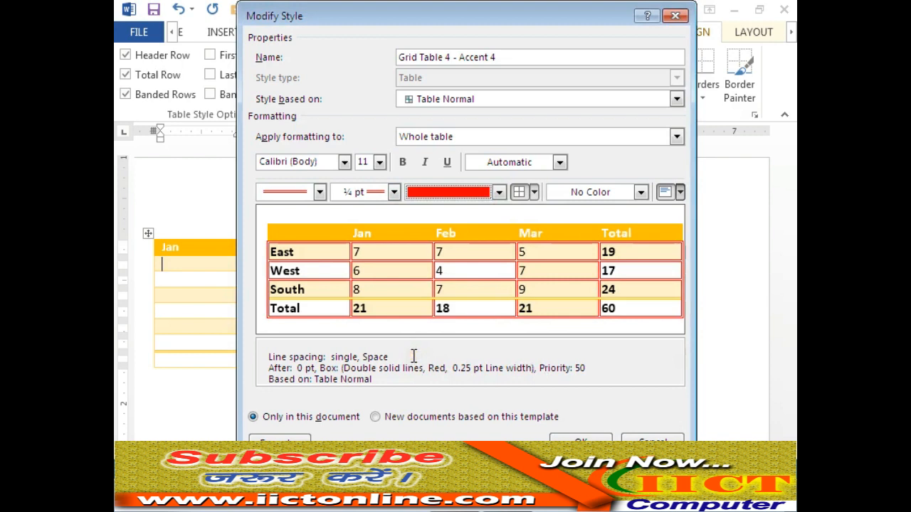
Remove the inside borders and the remaining outside borders from the table style.
click(534, 192)
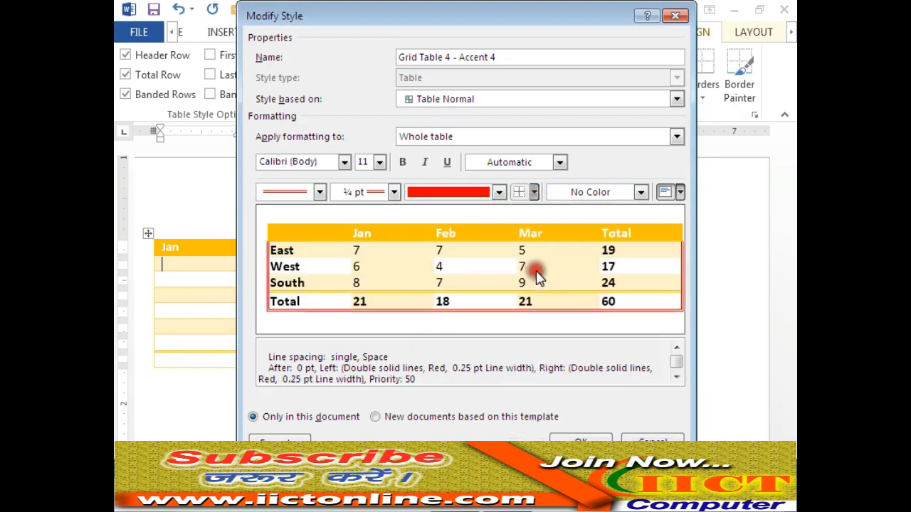
click(538, 275)
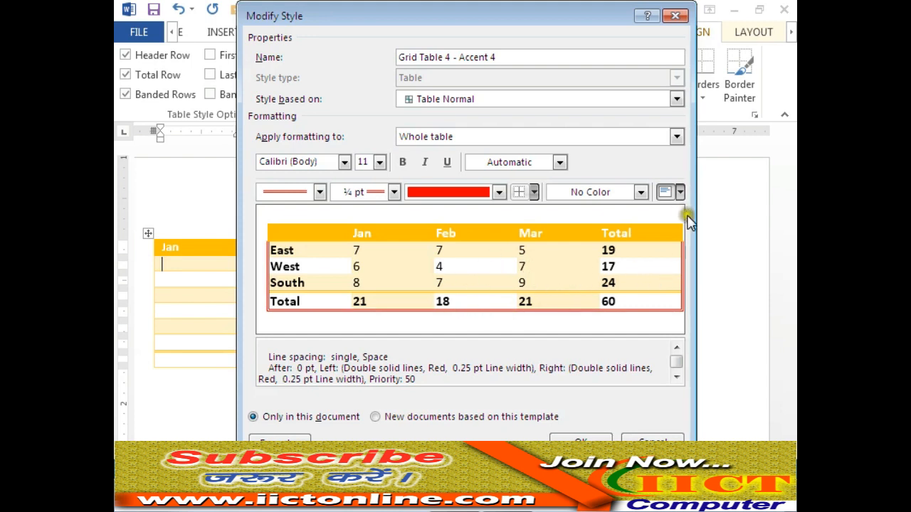
click(534, 192)
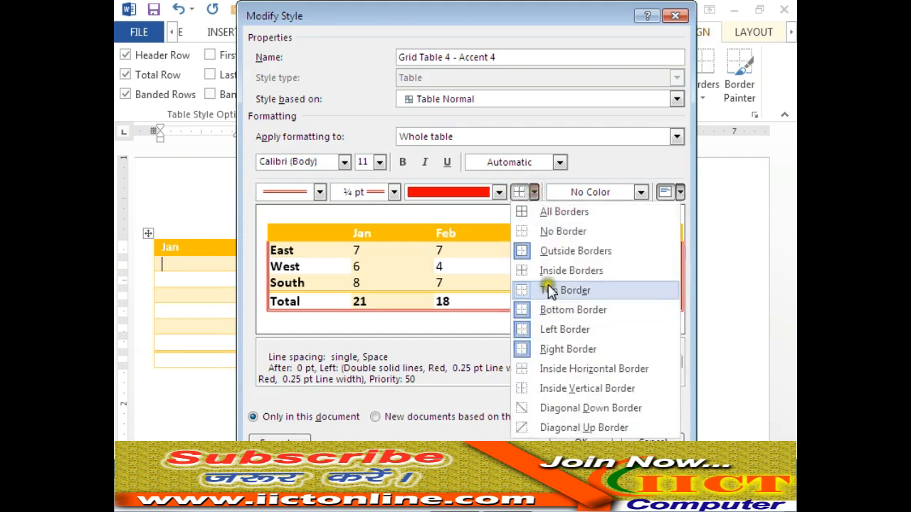
click(544, 213)
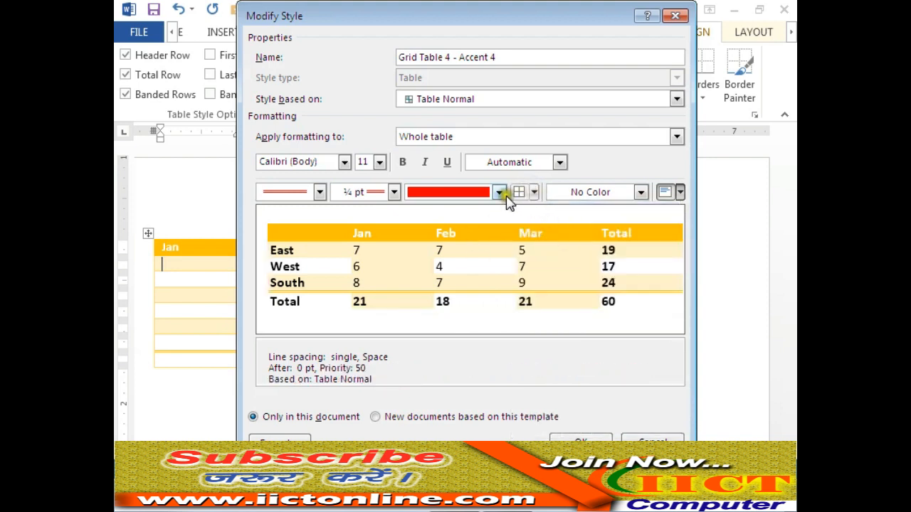
Reapply all borders to the table style and set the whole table's fill color to green.
click(454, 263)
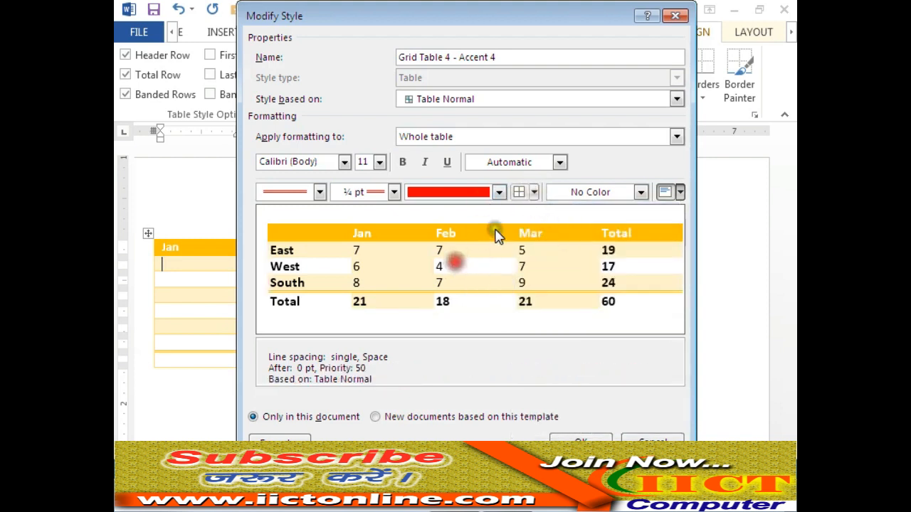
click(522, 192)
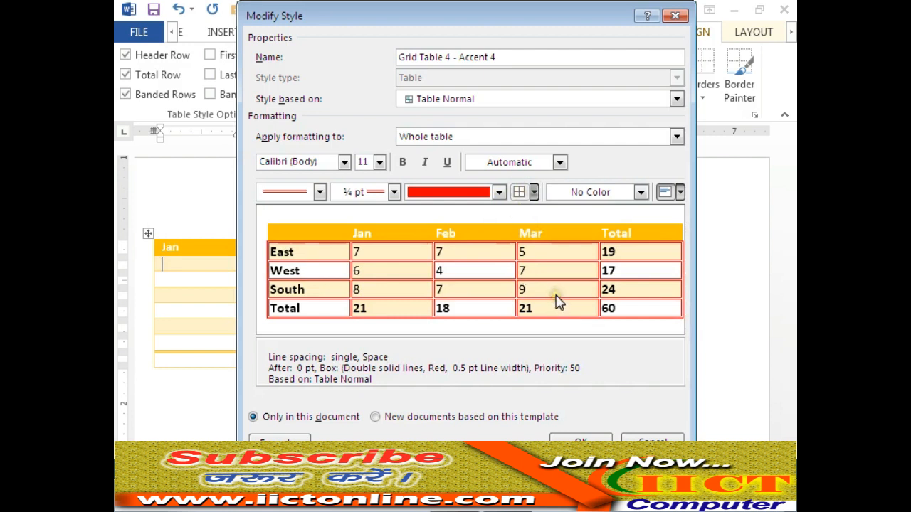
click(641, 192)
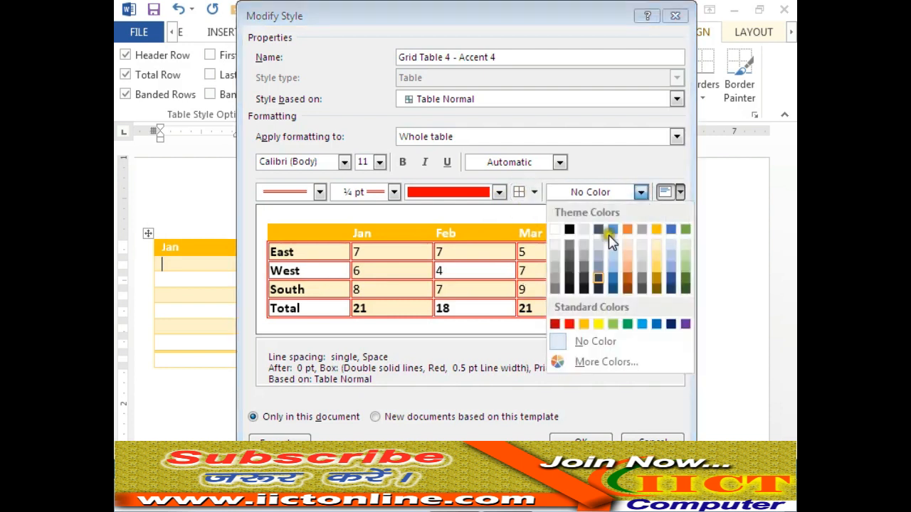
click(623, 325)
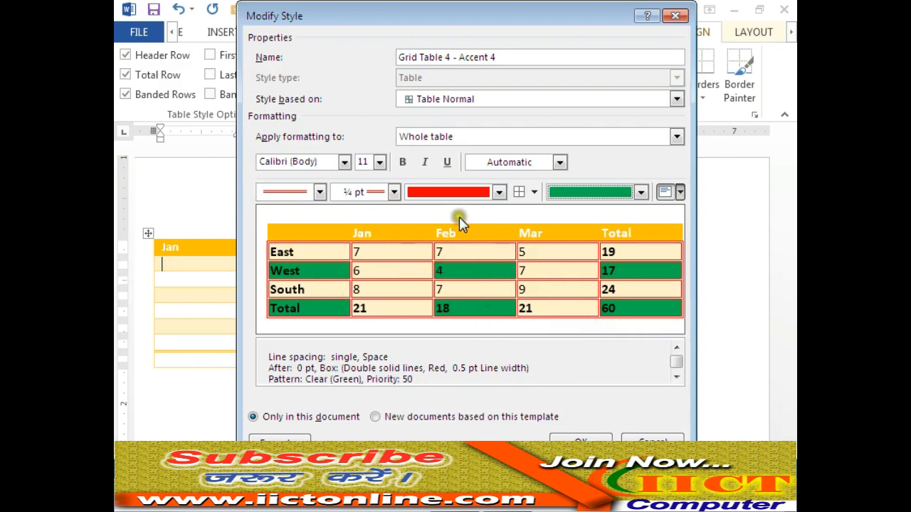
Set the style's whole-table text to Arial, 12 pt, italic and underlined, leaving bold off.
click(345, 162)
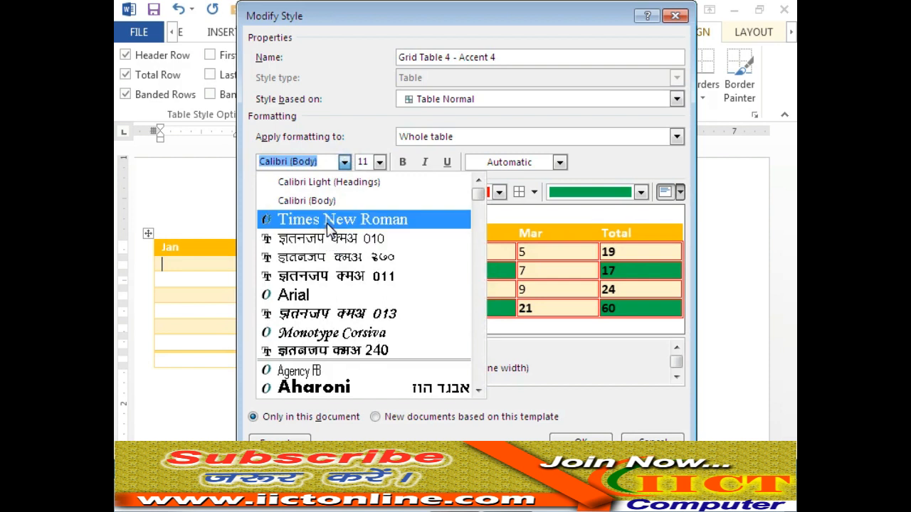
click(311, 294)
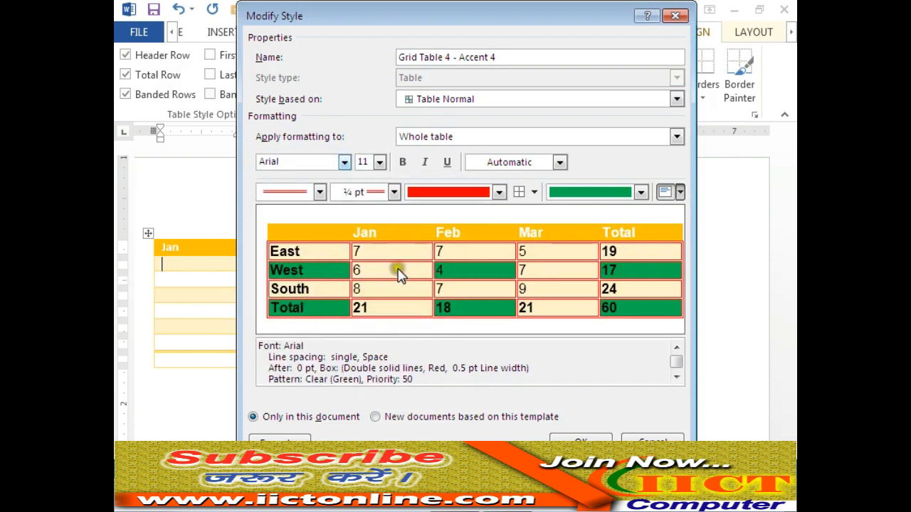
click(379, 162)
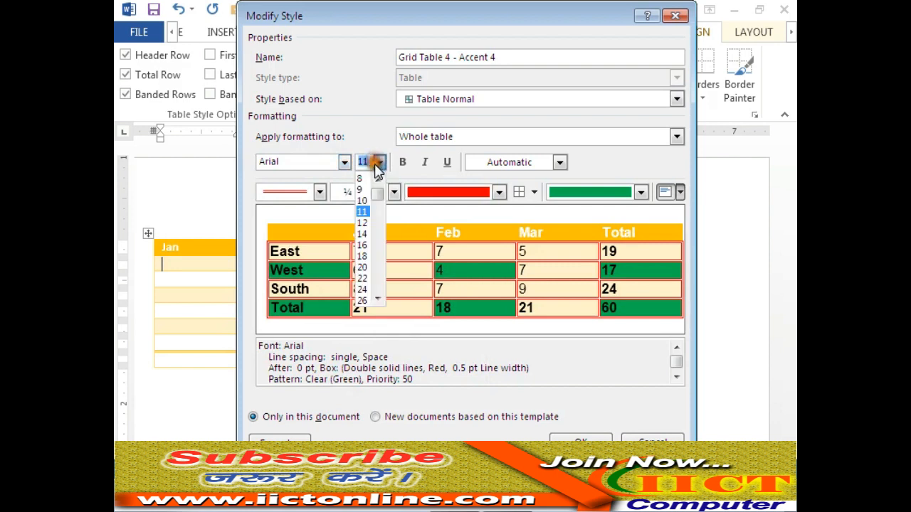
click(363, 225)
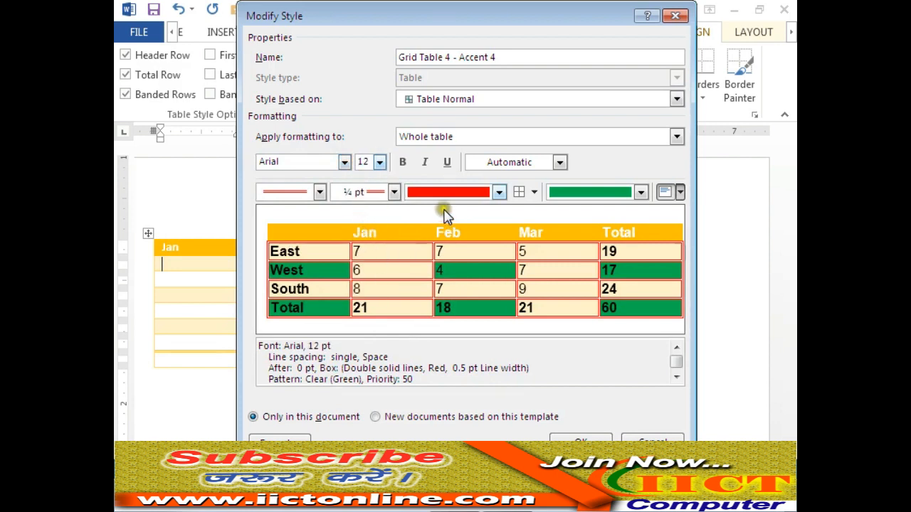
click(402, 163)
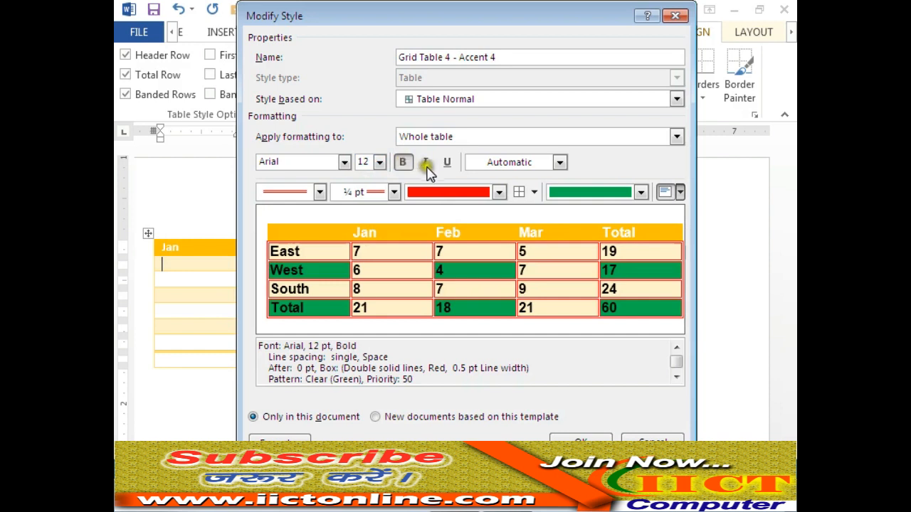
click(426, 164)
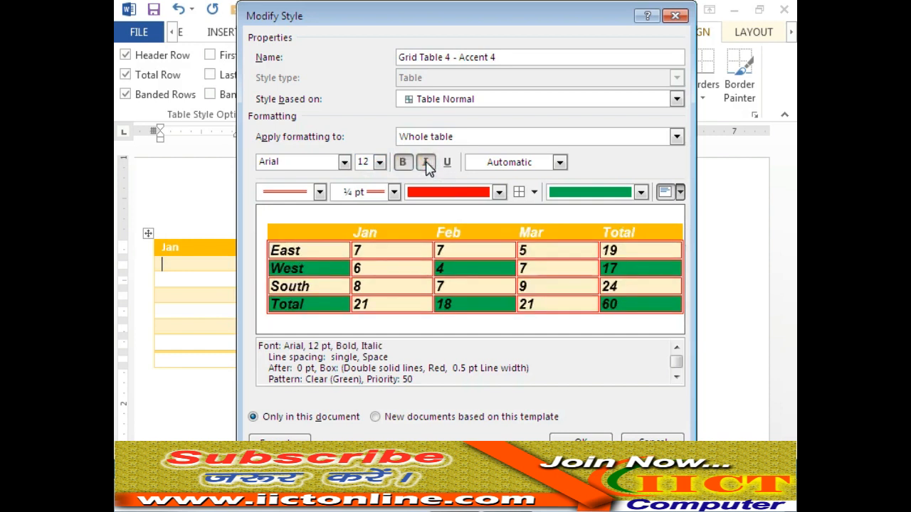
click(447, 163)
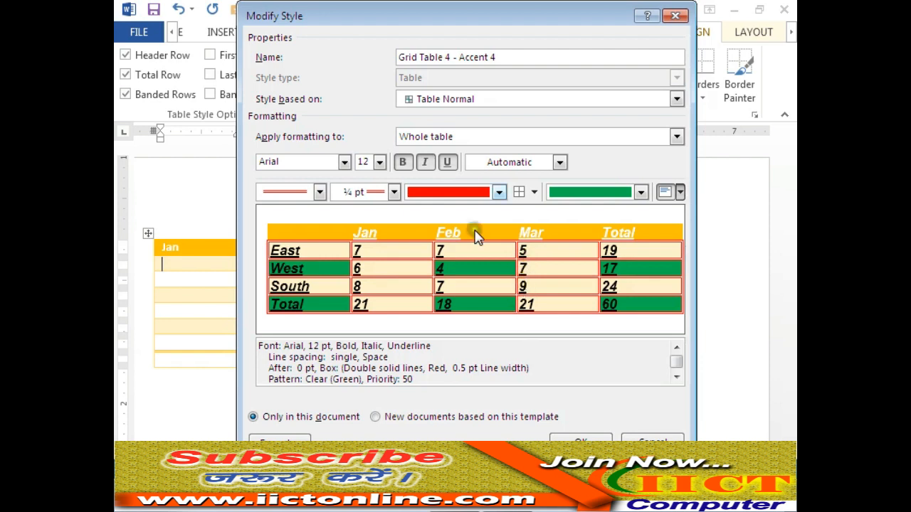
click(403, 162)
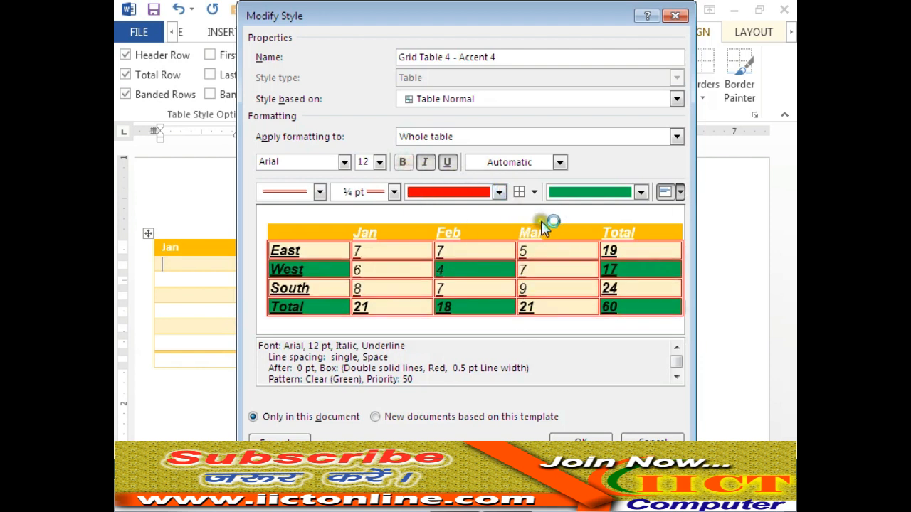
Base the table style on Table List 2, after trying Table Grid 5 as its base.
click(678, 99)
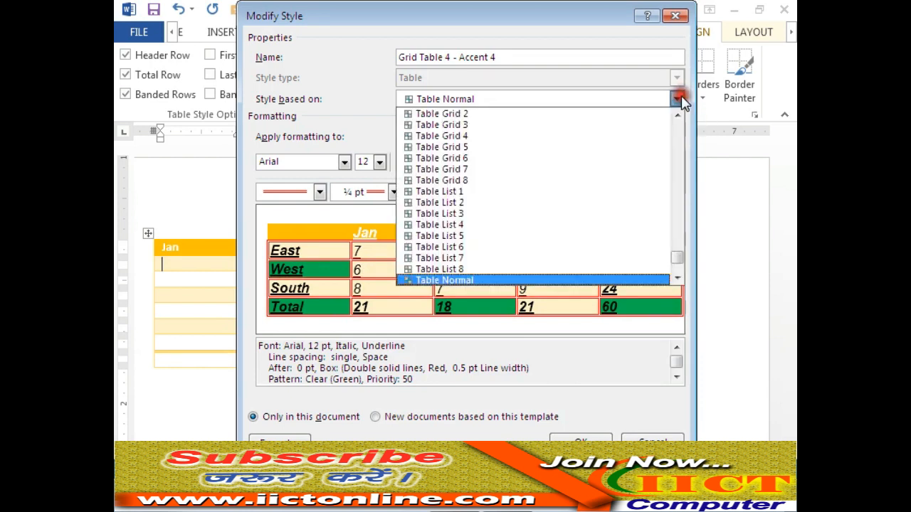
click(584, 148)
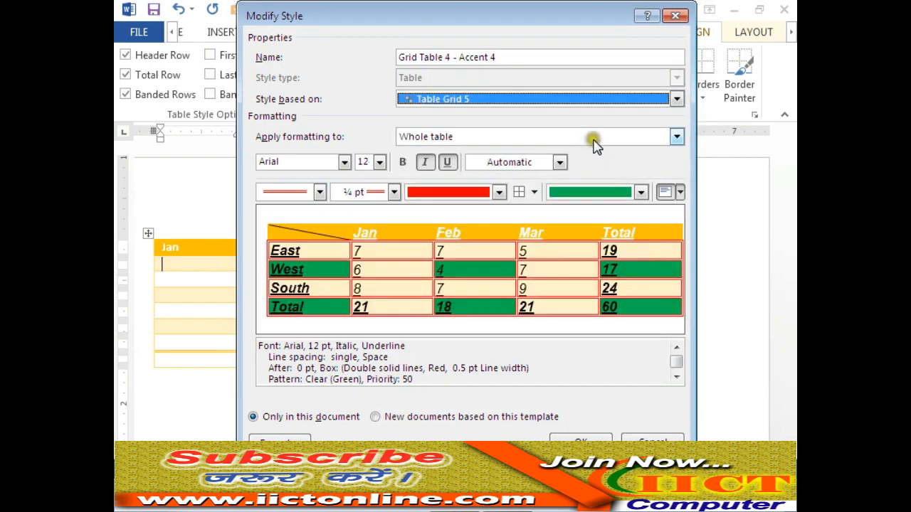
click(676, 98)
click(602, 202)
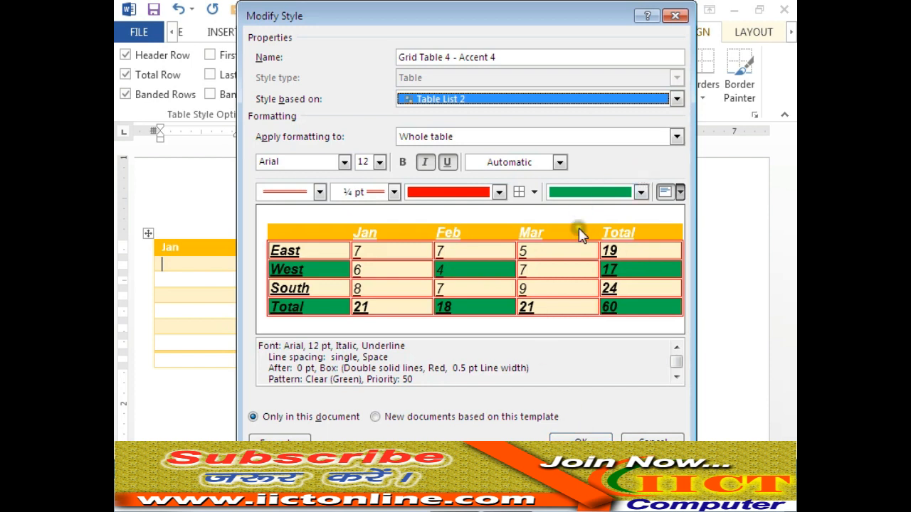
Set the whole table's cell alignment to Align Center and apply the modified style to the table.
click(681, 192)
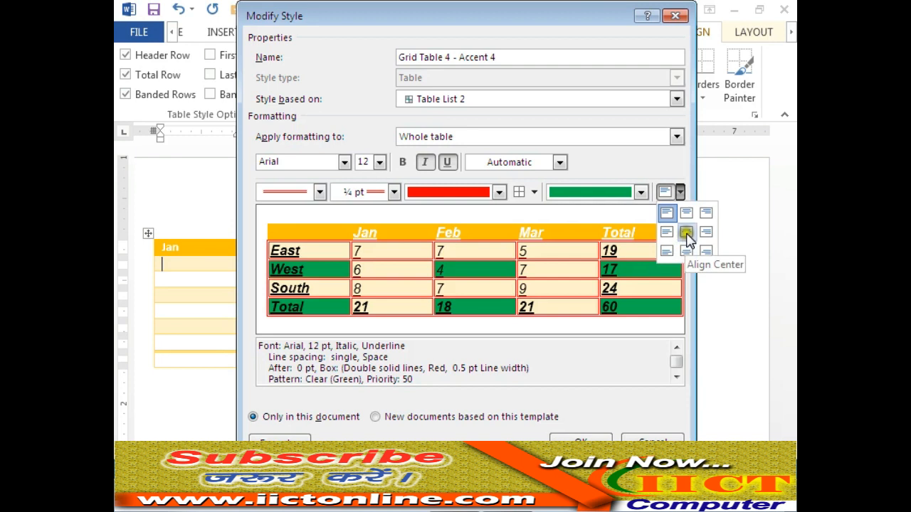
click(686, 233)
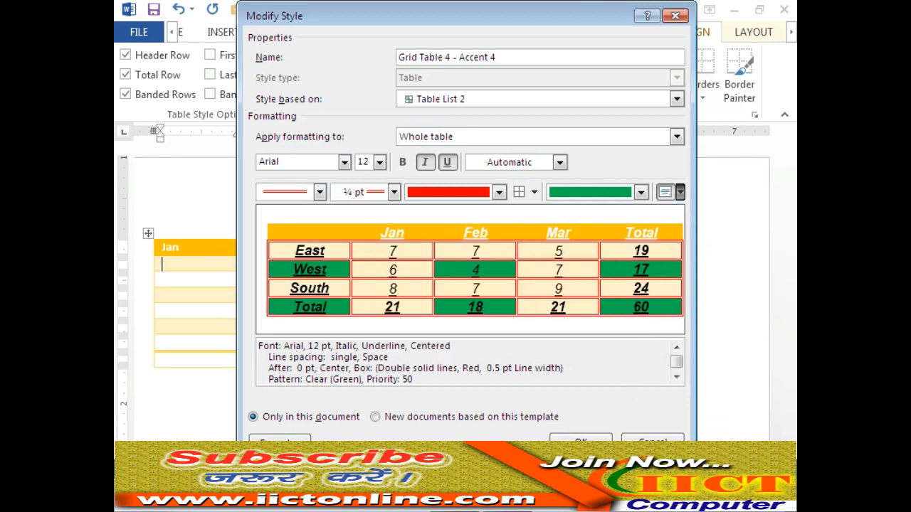
click(580, 440)
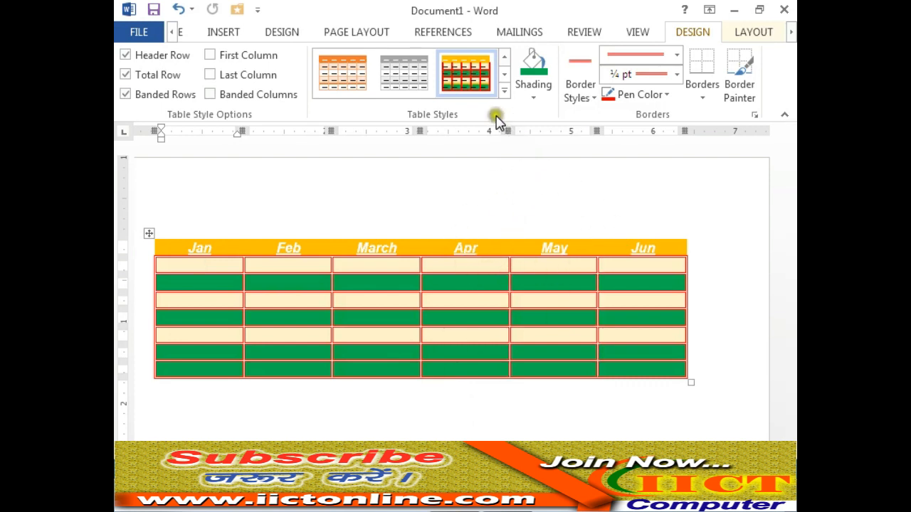
Review the applied table style's settings once more and close them without changing anything.
click(504, 90)
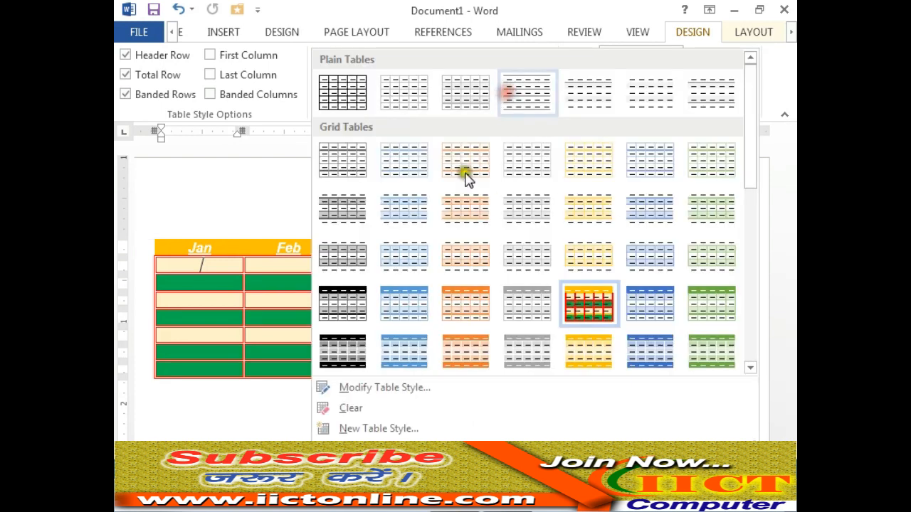
click(413, 392)
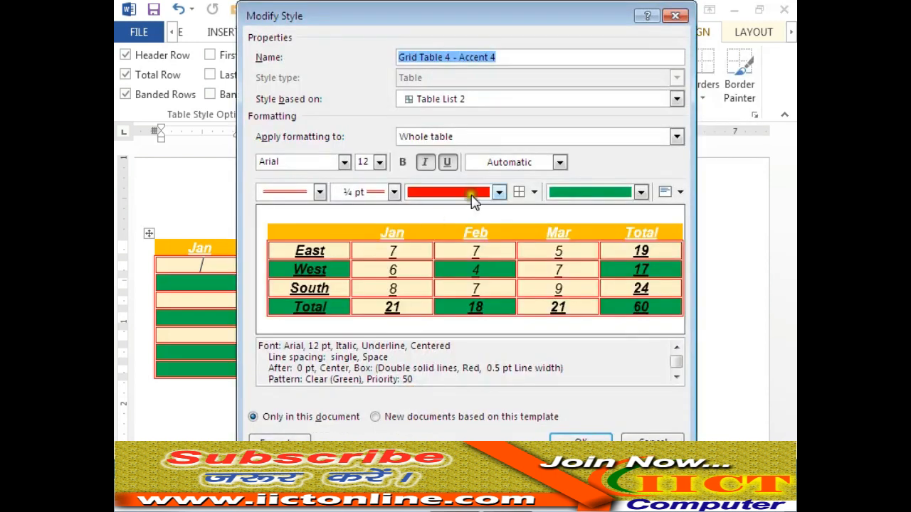
click(631, 439)
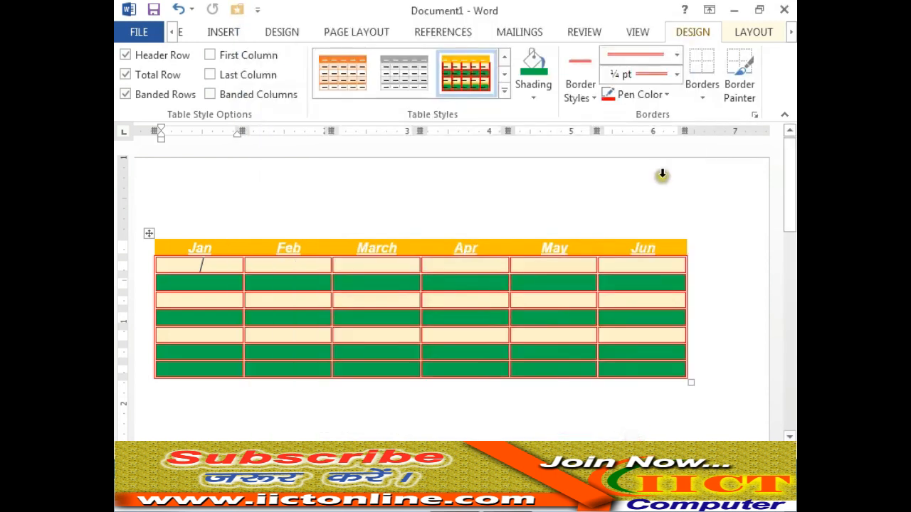
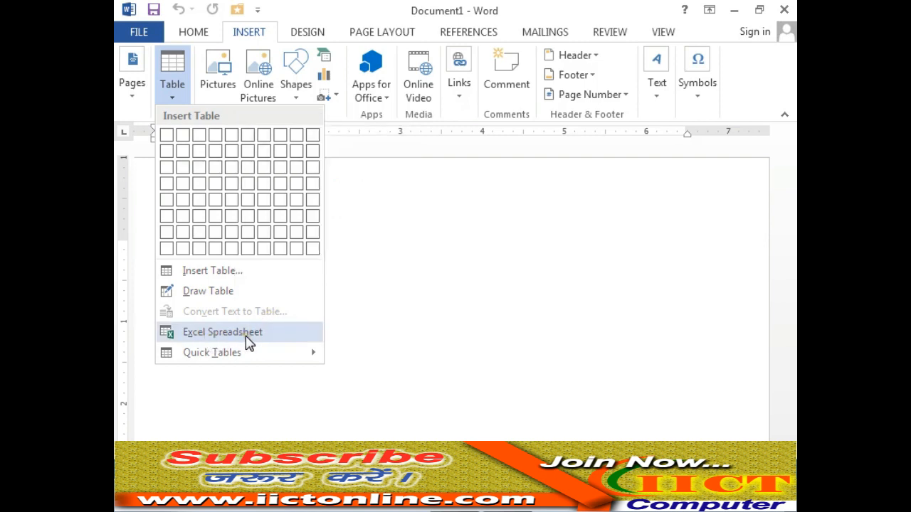
Insert a table with 20 columns and 2 rows, keeping the automatic fixed column width.
mouse_move(237, 355)
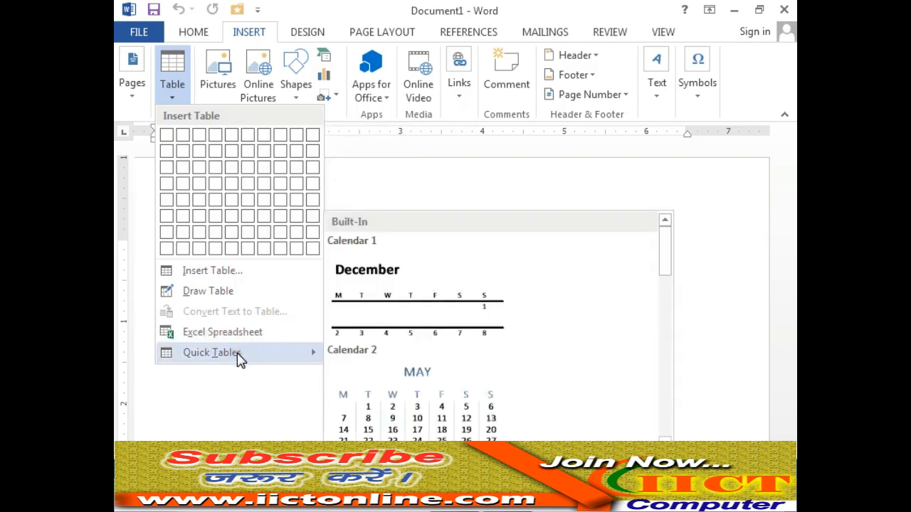
click(219, 274)
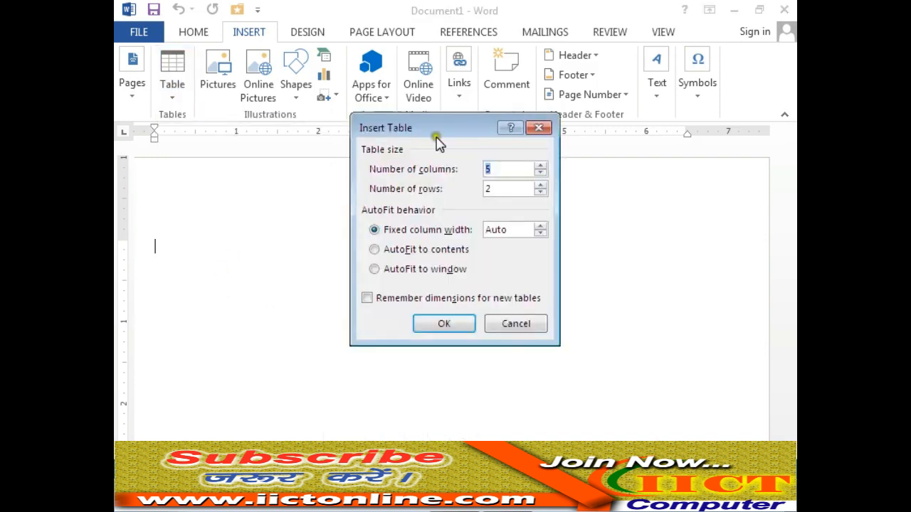
drag(453, 129, 463, 181)
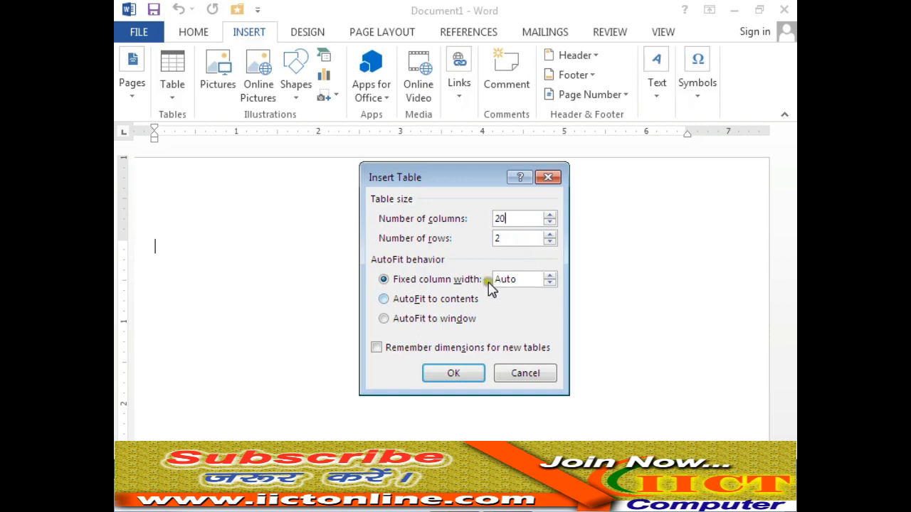
click(456, 380)
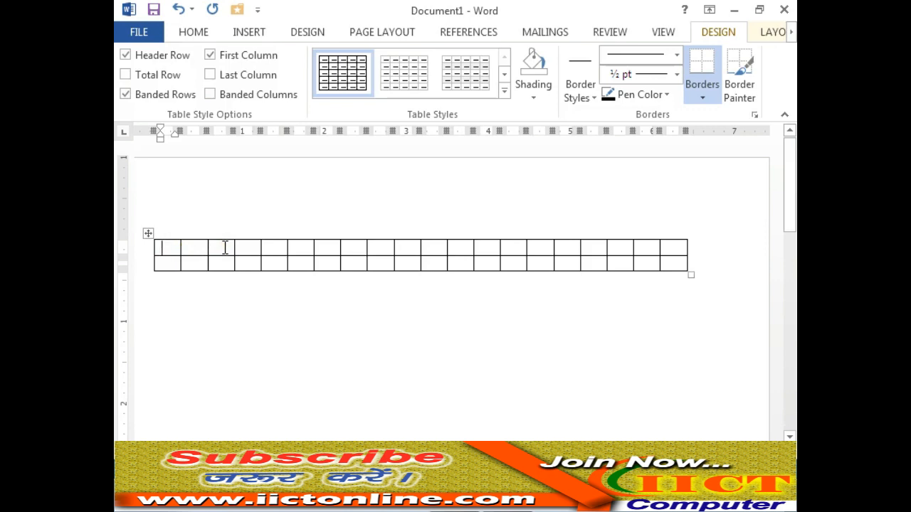
Number the cells of the table's first row consecutively from 1 to 20.
text(1)
key(Tab)
text(2)
key(Tab)
text(3)
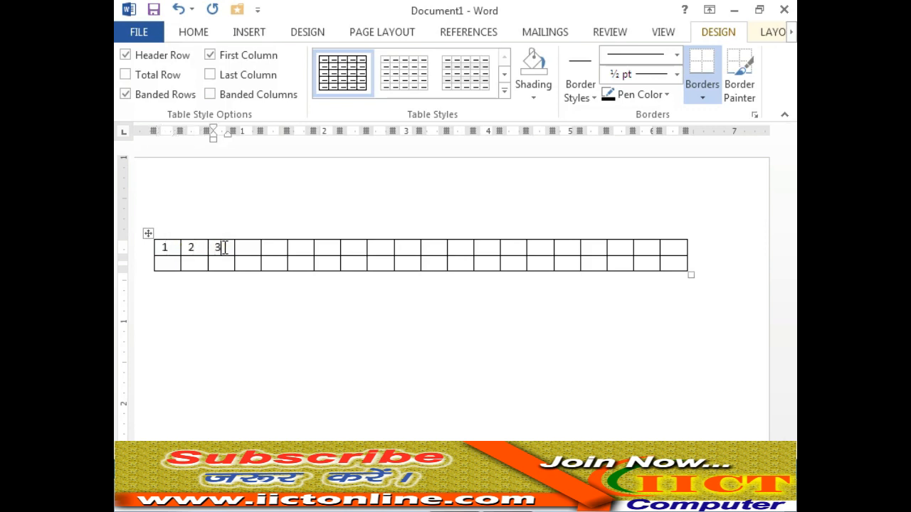
key(Tab)
text(4)
key(Tab)
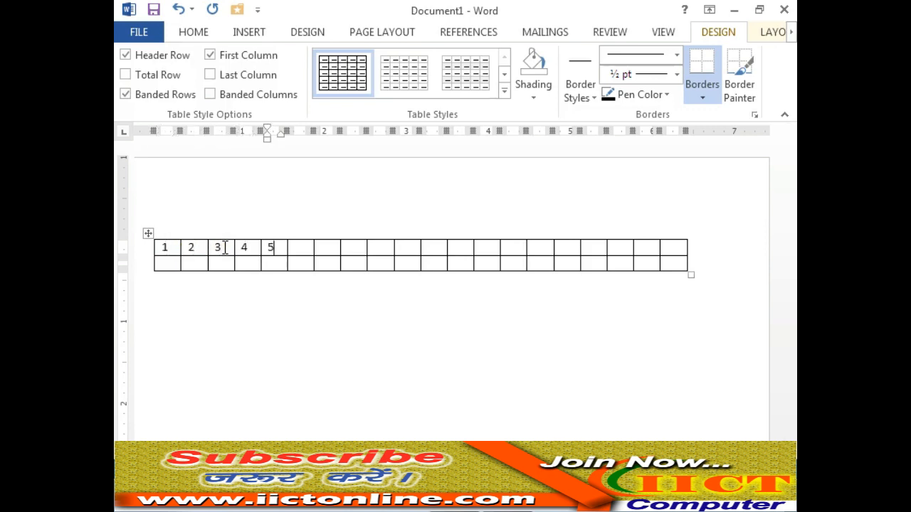
text(5)
key(Tab)
text(6)
key(Tab)
text(7)
key(Tab)
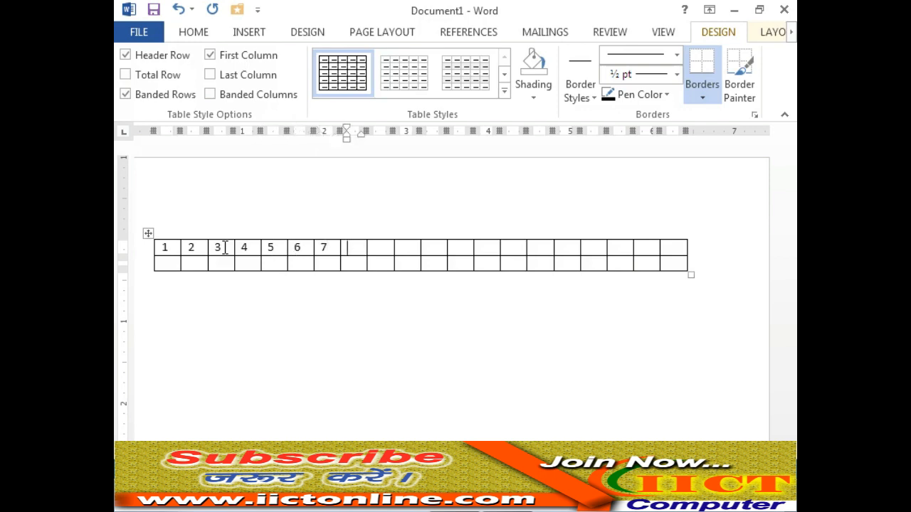
text(8)
key(Tab)
text(9)
key(Tab)
text(1)
key(Tab)
text(0)
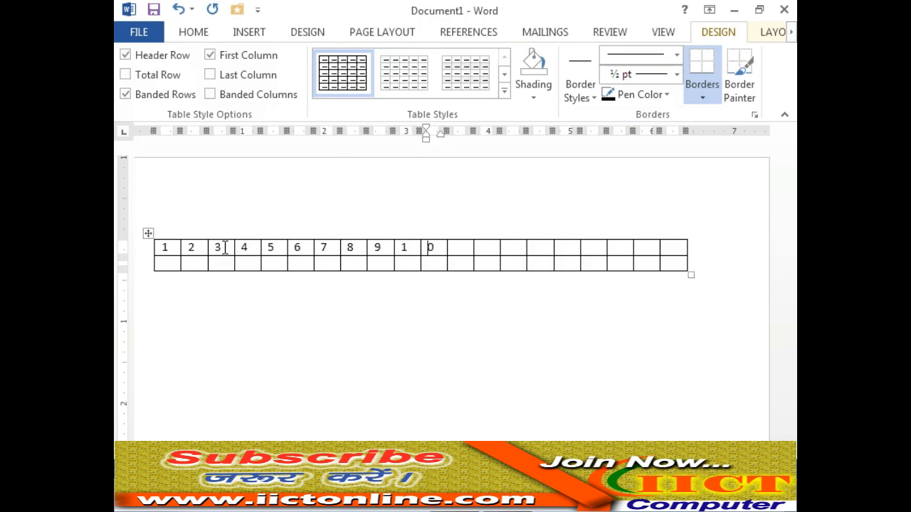
key(Left)
key(Right)
key(Tab)
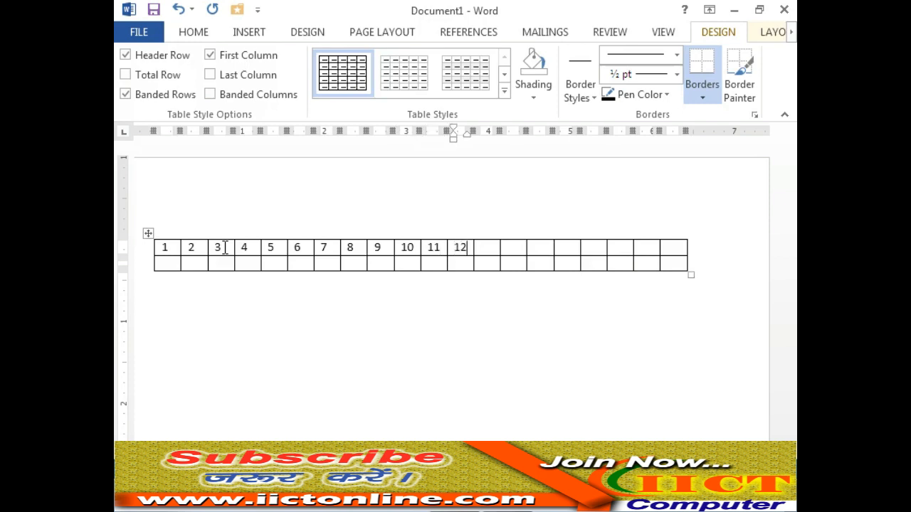
key(Tab)
text(1)
key(Tab)
text(1)
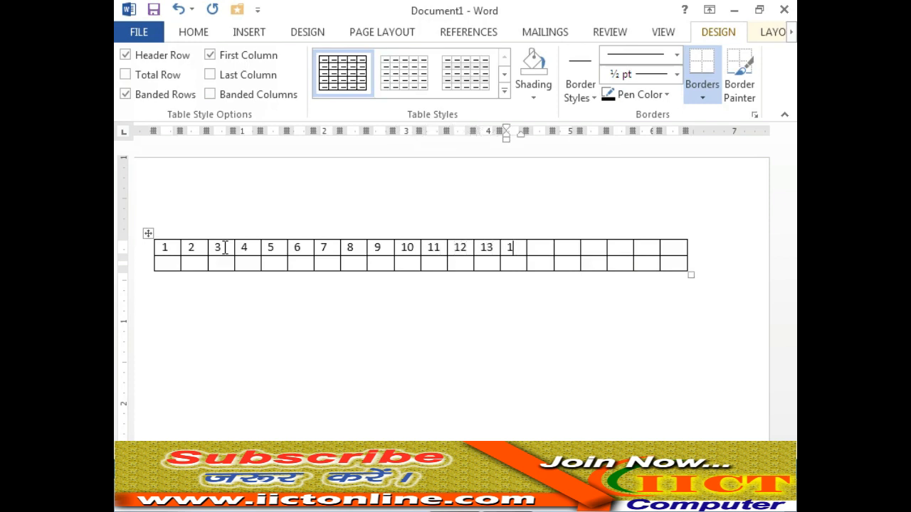
key(Tab)
key(Tab)
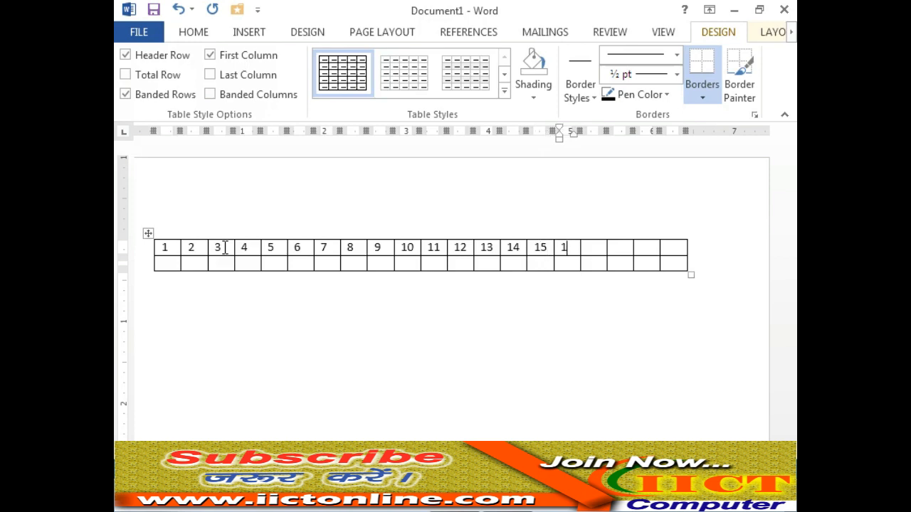
text(16)
key(Tab)
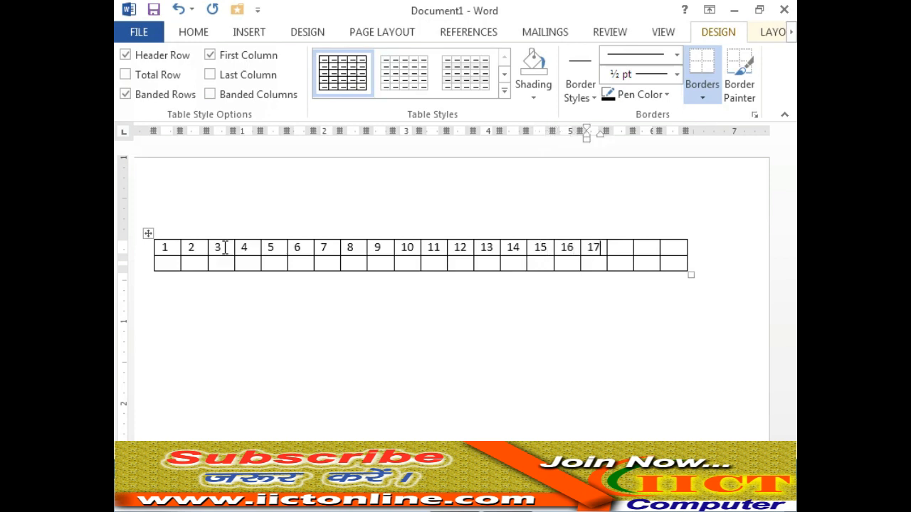
key(Tab)
text(1)
key(Tab)
text(1)
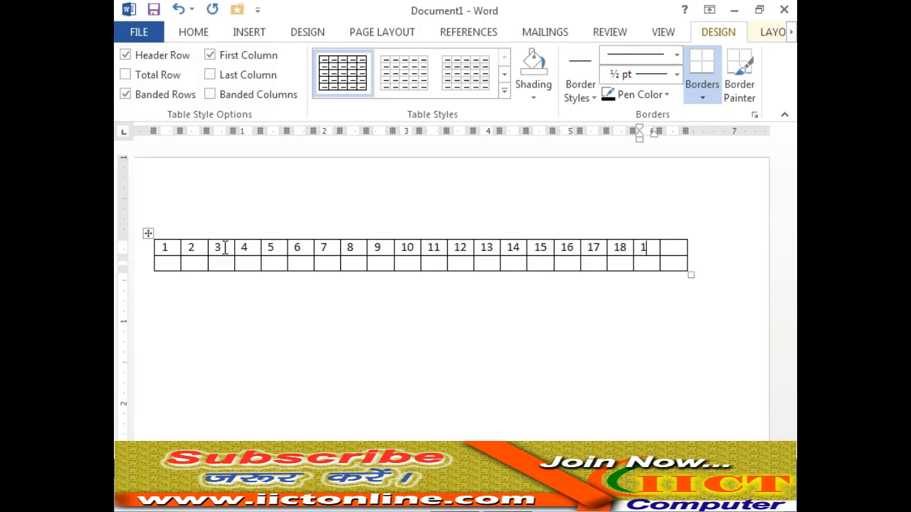
key(Tab)
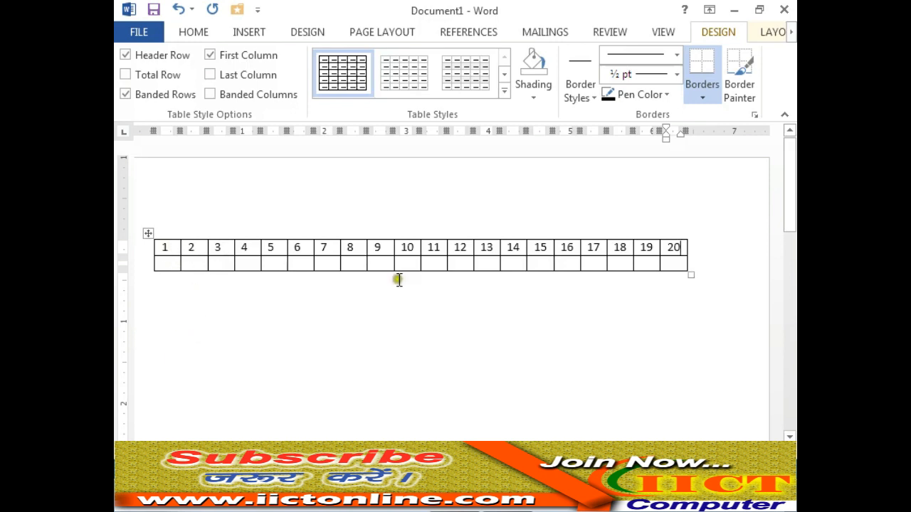
Add a third row from the end of the table's second row, leaving no extra line in its first cell.
click(702, 267)
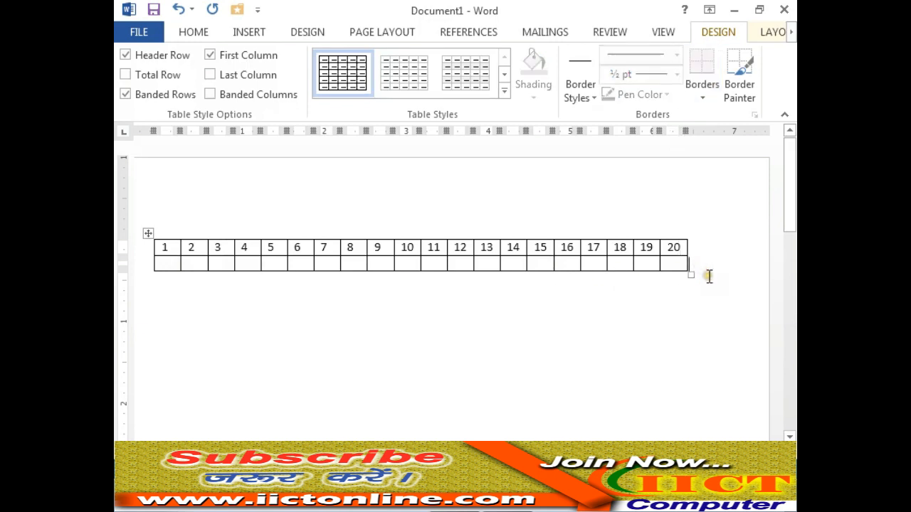
key(Return)
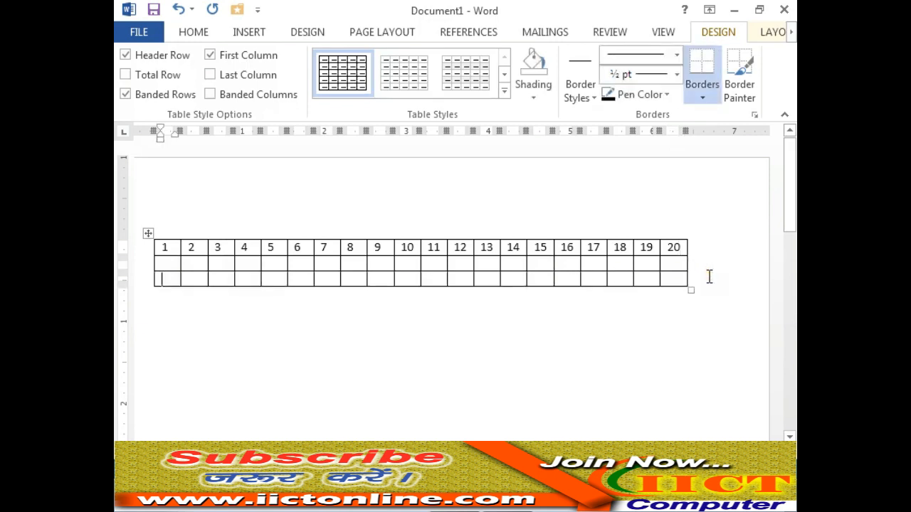
key(Return)
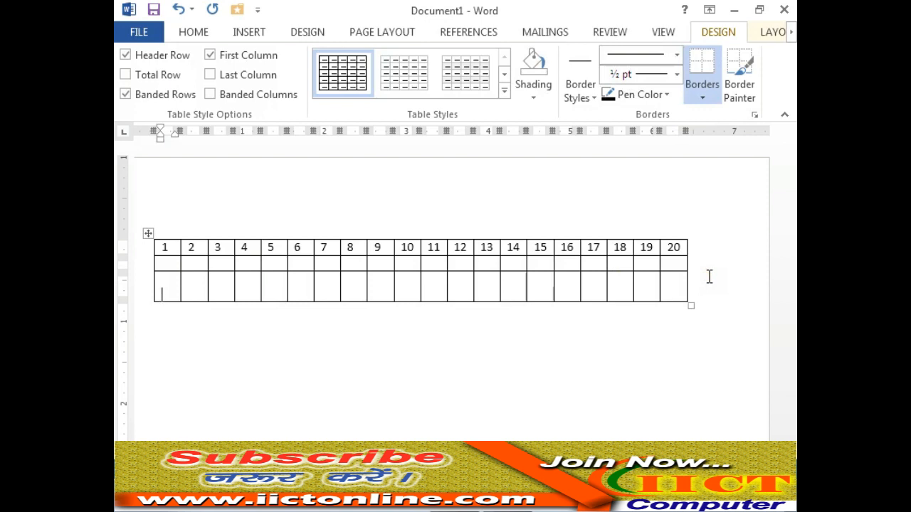
key(BackSpace)
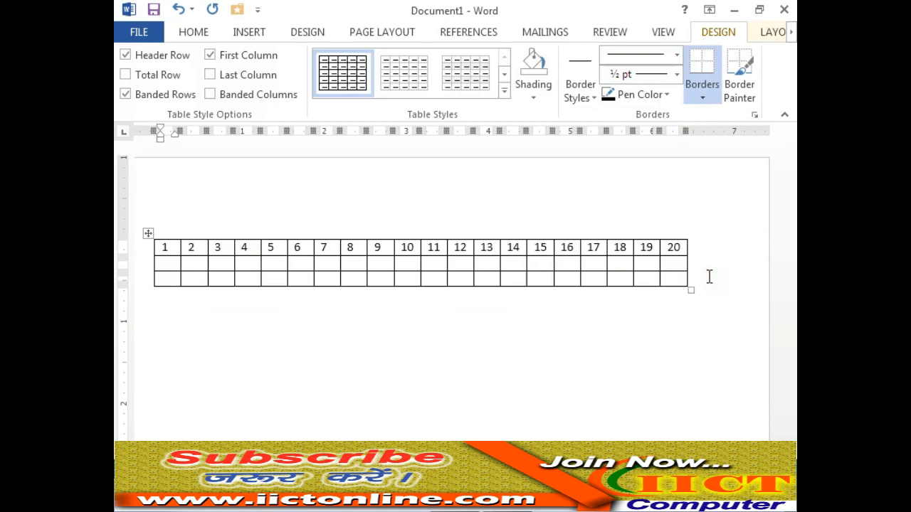
Move through the third row to its last cell and add a fourth row below it.
key(Tab)
key(Tab)
key(Tab)
key(Tab)
key(Tab)
key(Tab)
key(Tab)
key(Tab)
key(Tab)
key(Tab)
key(Tab)
key(Tab)
key(Tab)
key(Tab)
key(Tab)
key(Tab)
key(Tab)
key(Tab)
key(Tab)
click(681, 281)
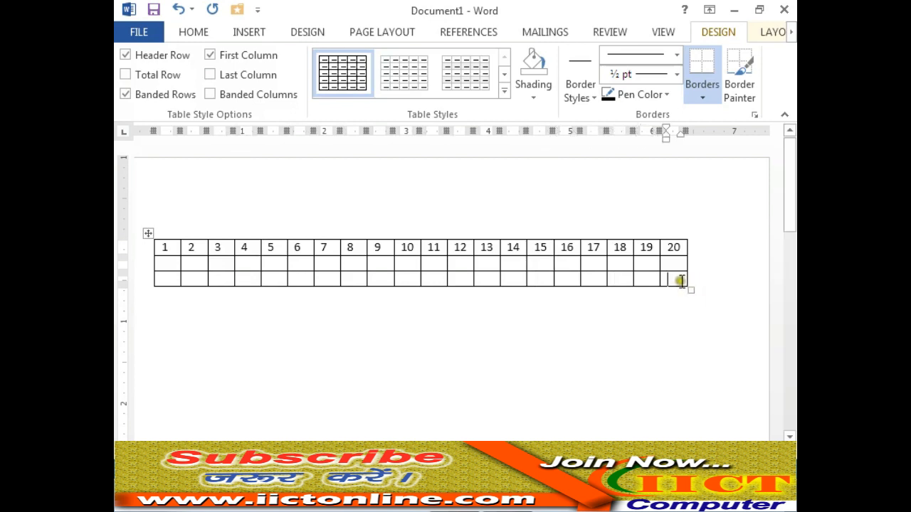
click(681, 338)
key(Tab)
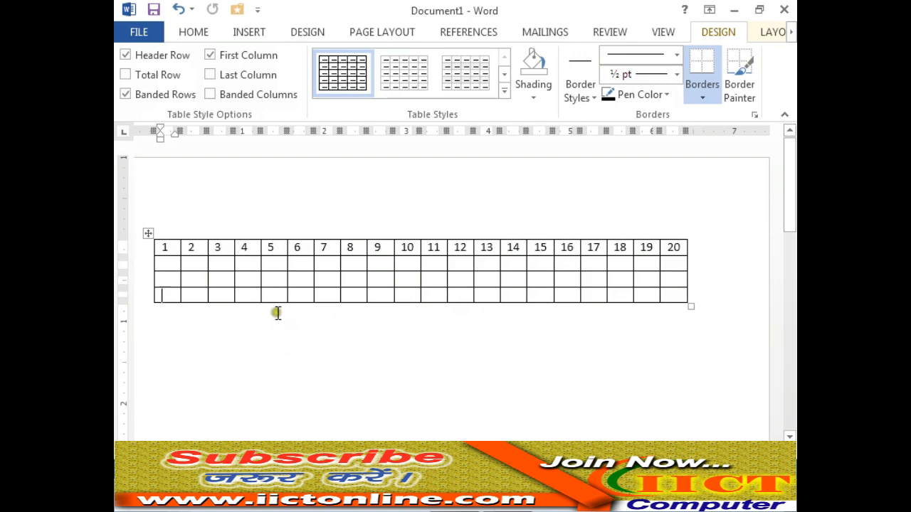
Insert five blank columns between the columns numbered 5 and 6, and place the cursor in the cell numbered 11.
mouse_move(288, 237)
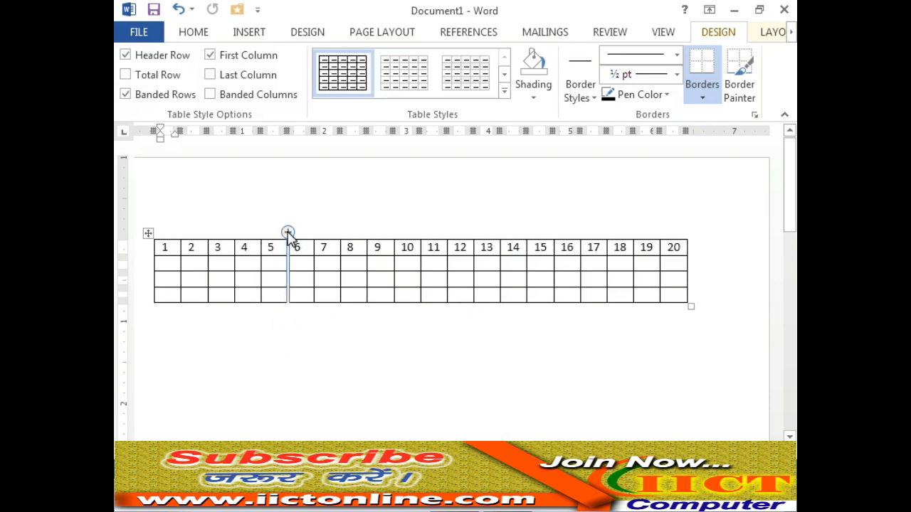
click(287, 232)
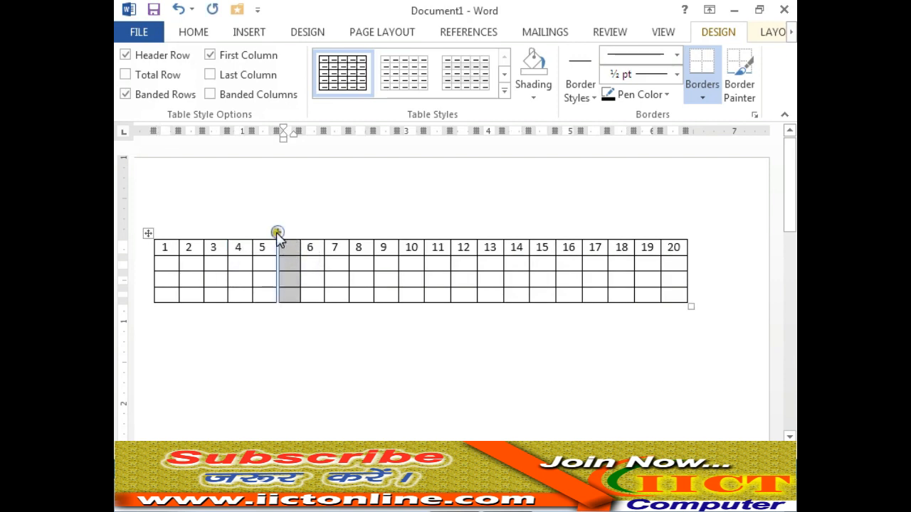
click(277, 233)
click(269, 233)
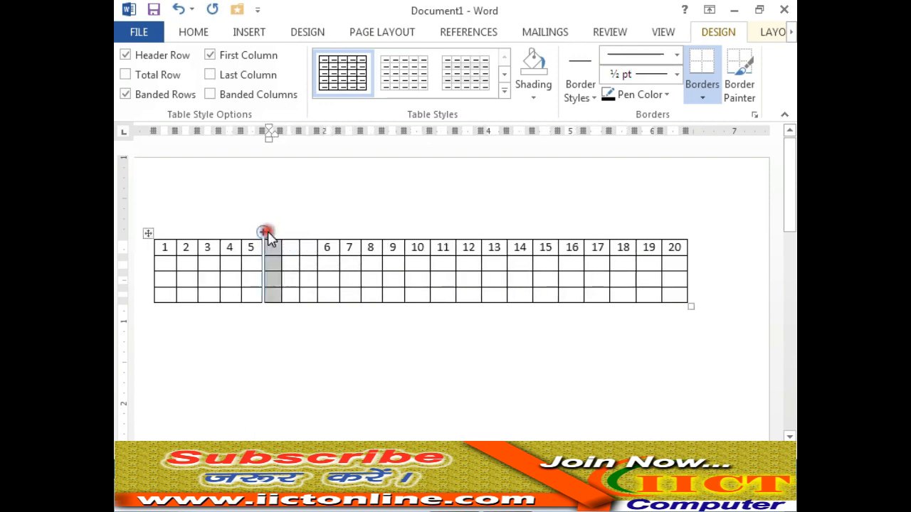
click(265, 232)
click(275, 232)
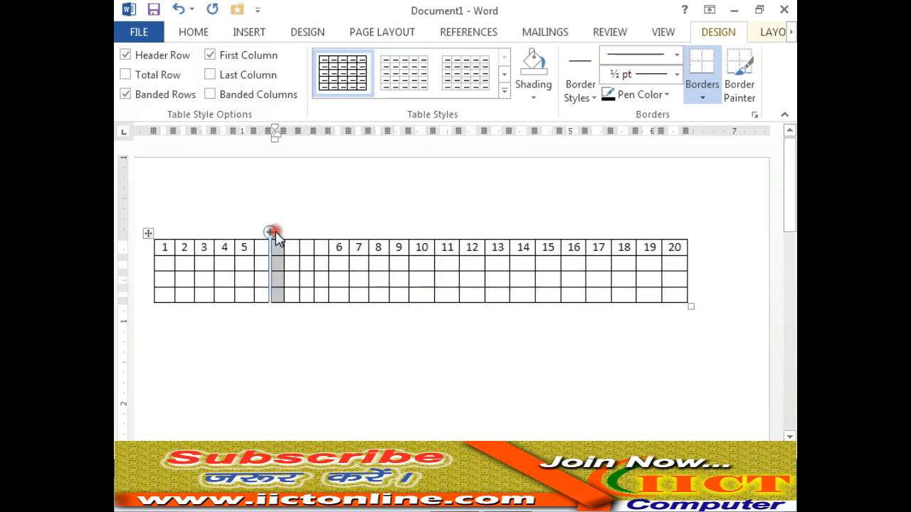
click(445, 247)
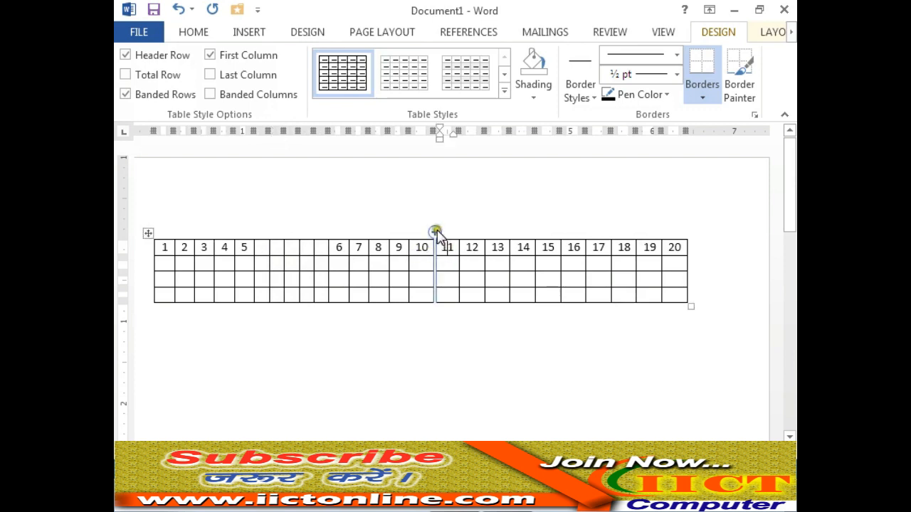
Insert a blank column between the columns numbered 10 and 11, and another between 11 and 12.
click(434, 232)
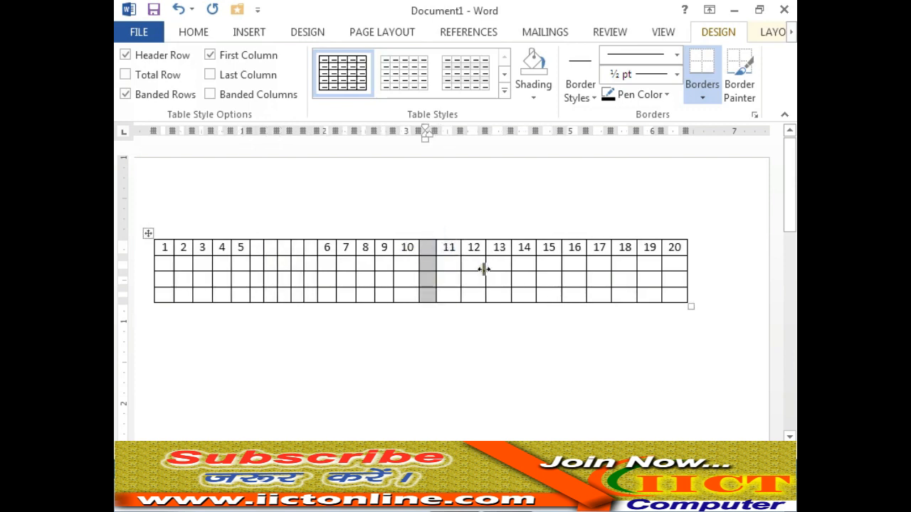
click(472, 246)
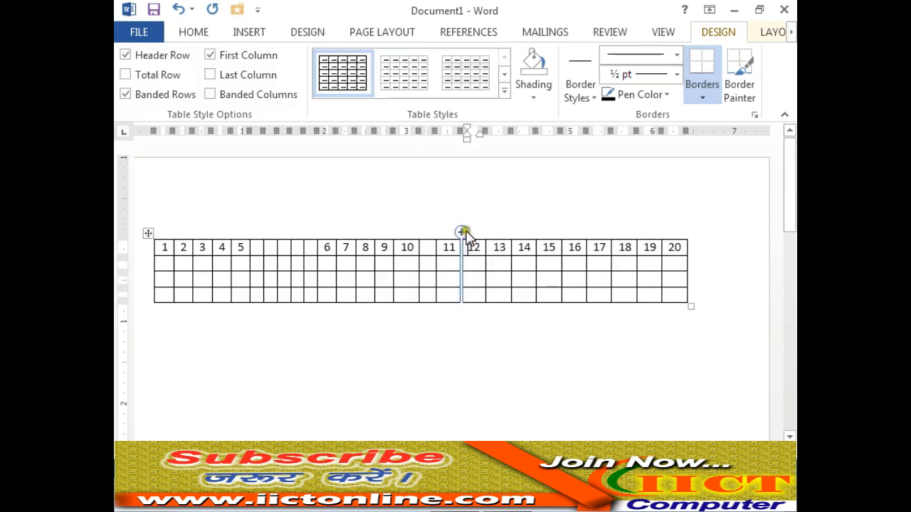
click(462, 232)
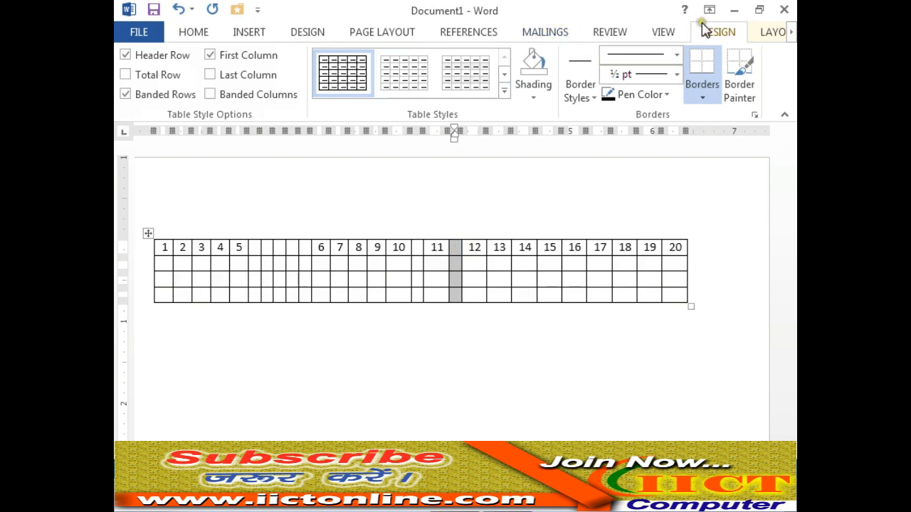
Delete the blank column between 11 and 12, and the blank column between 10 and 11.
click(775, 36)
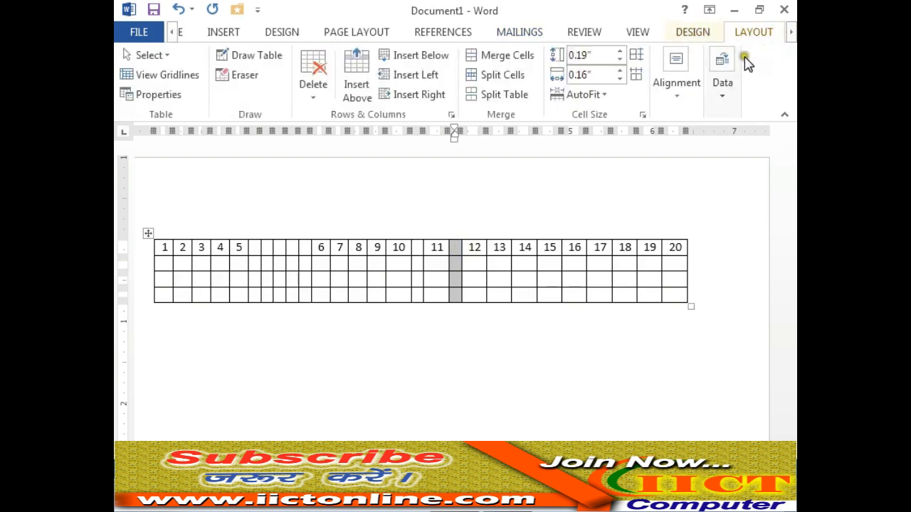
click(314, 101)
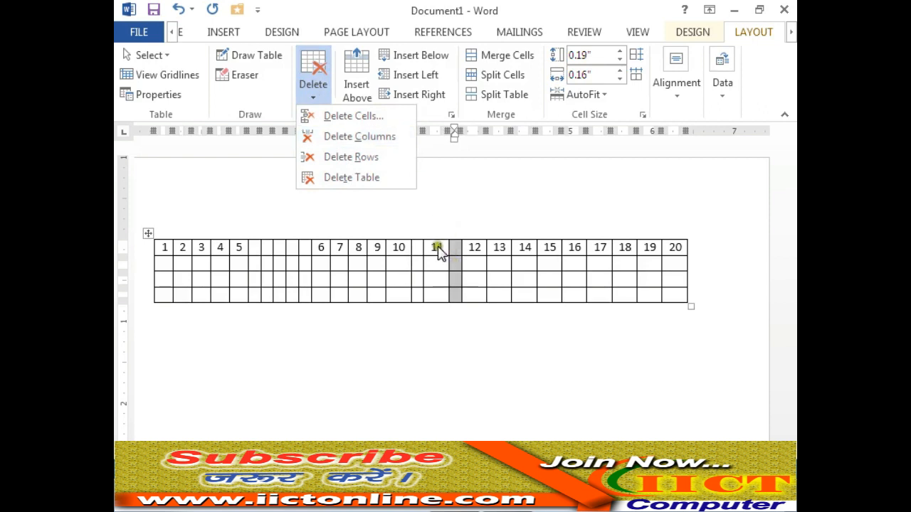
click(360, 137)
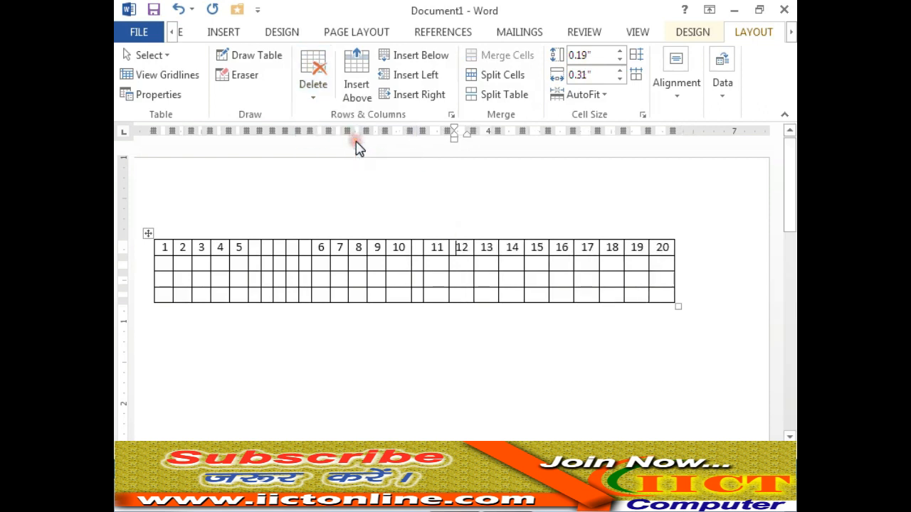
click(415, 245)
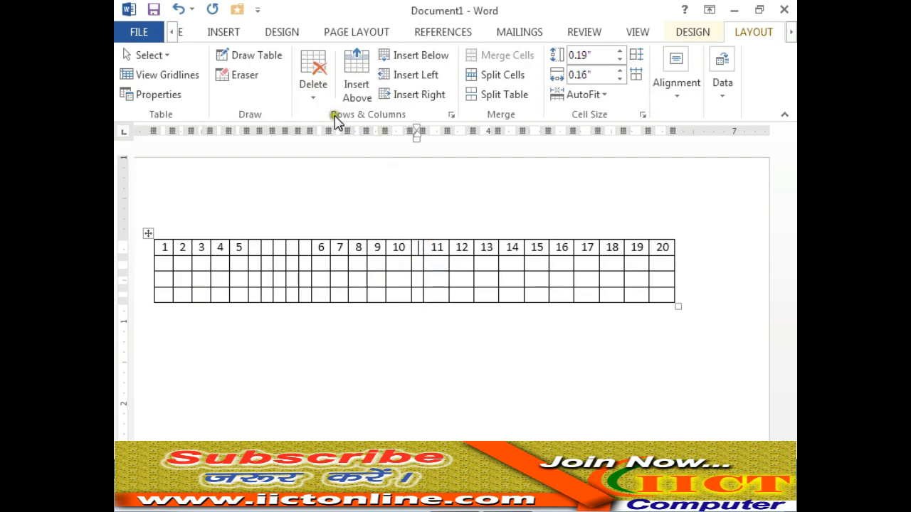
click(315, 99)
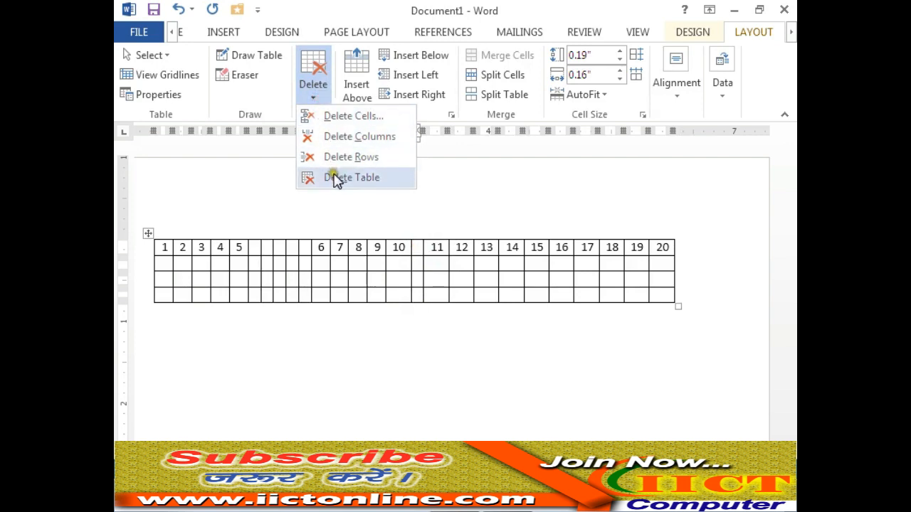
click(336, 142)
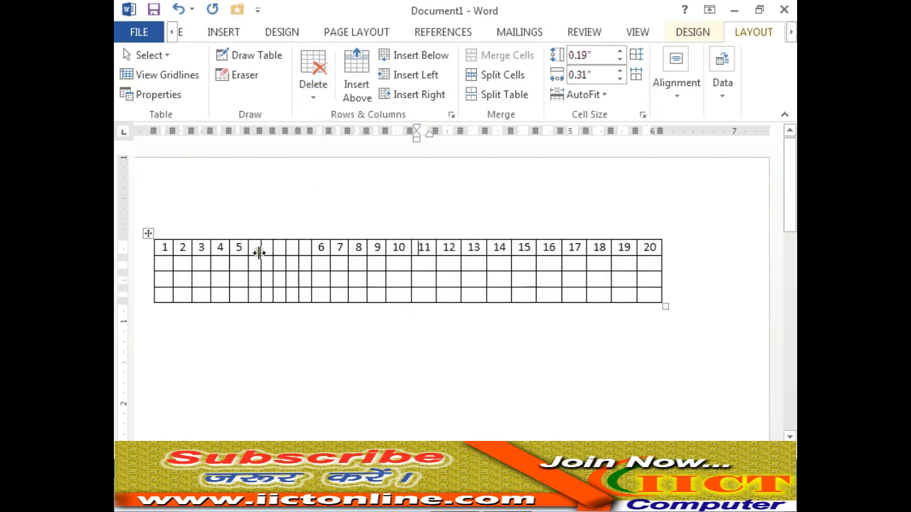
Delete the five blank columns between the columns numbered 5 and 6.
drag(257, 249, 303, 245)
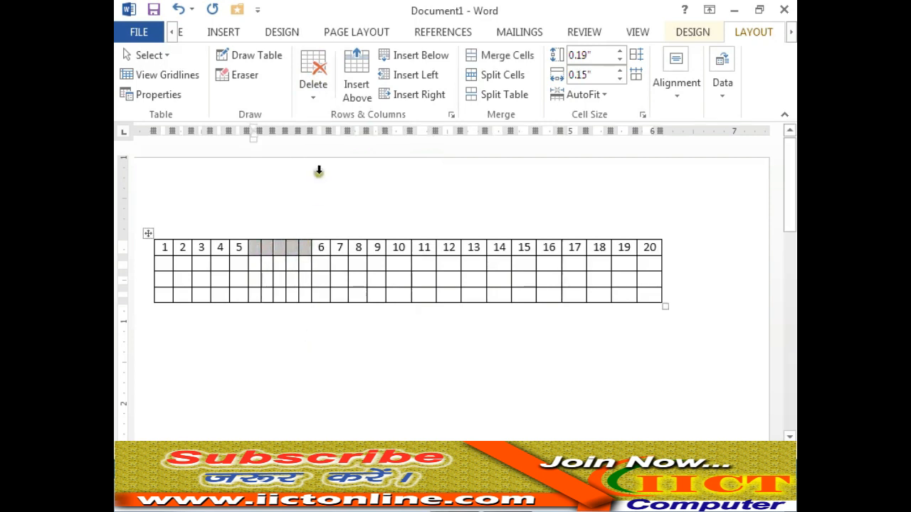
click(316, 96)
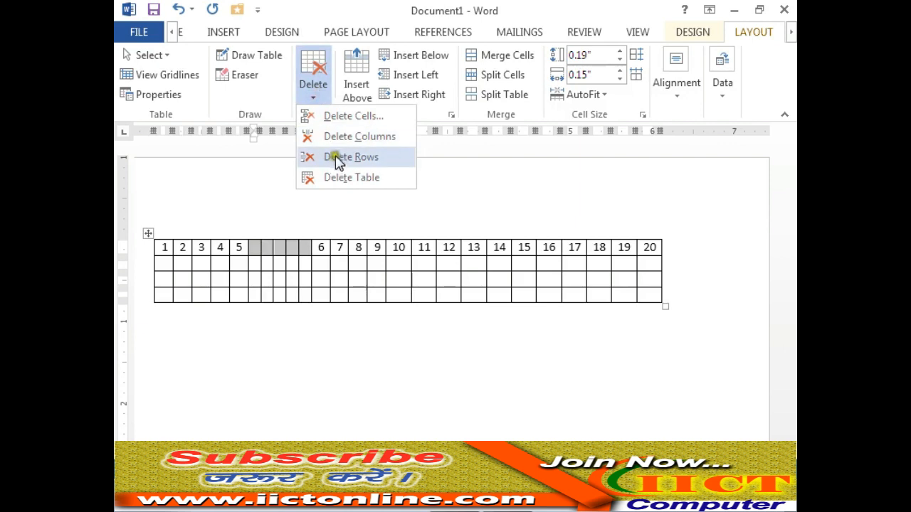
click(338, 139)
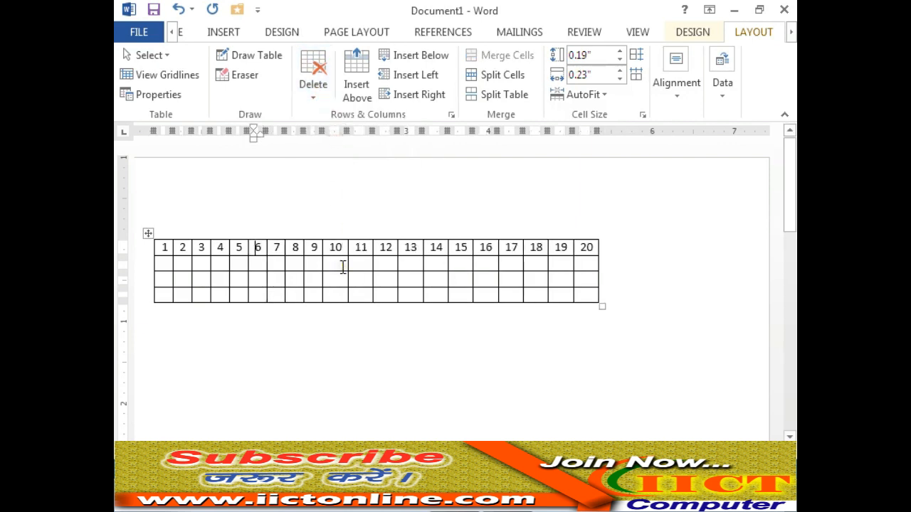
Delete the three blank rows below the numbered row, starting with the third row of the table.
click(156, 281)
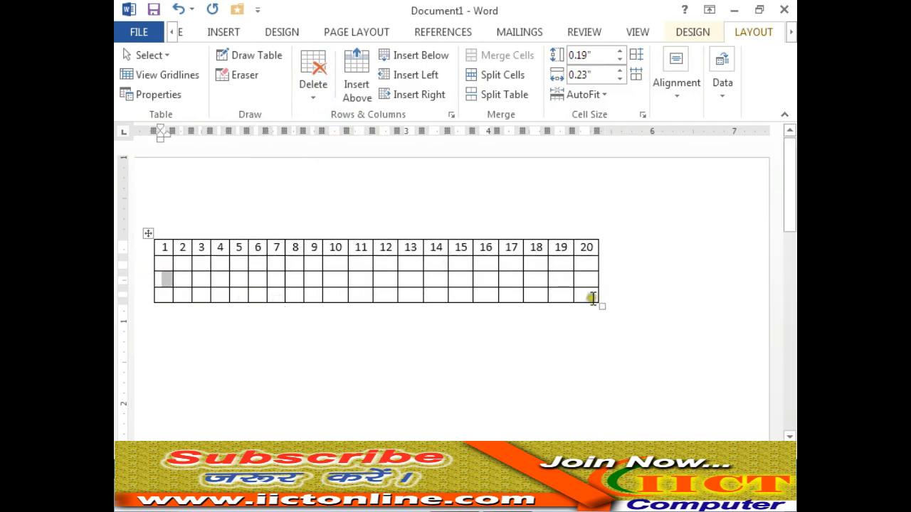
click(317, 102)
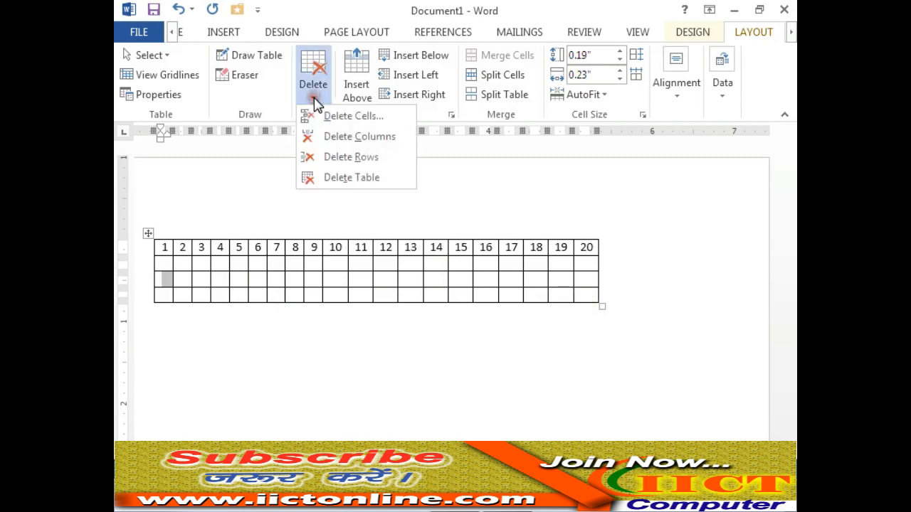
click(333, 162)
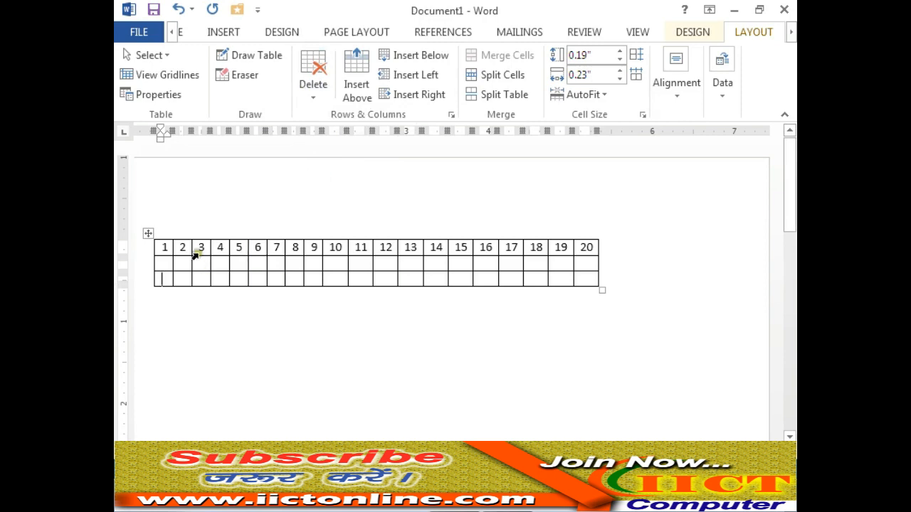
drag(165, 260, 164, 282)
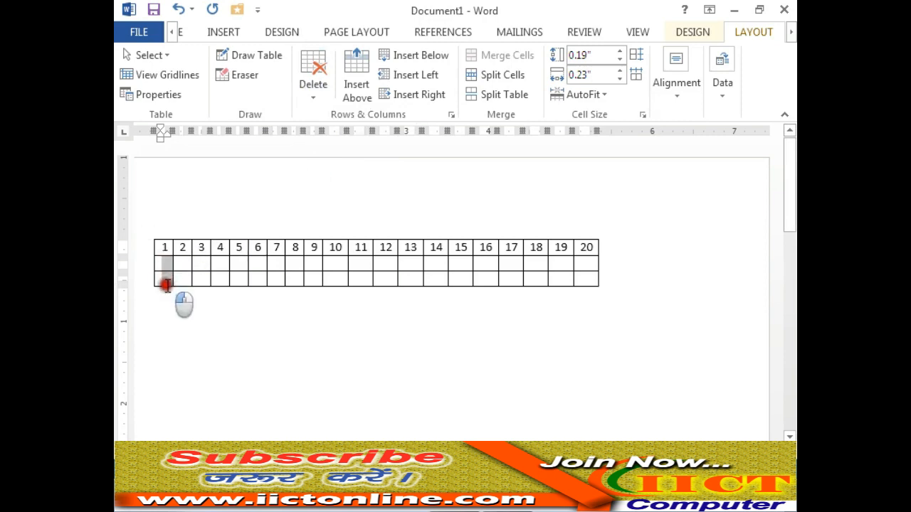
click(314, 94)
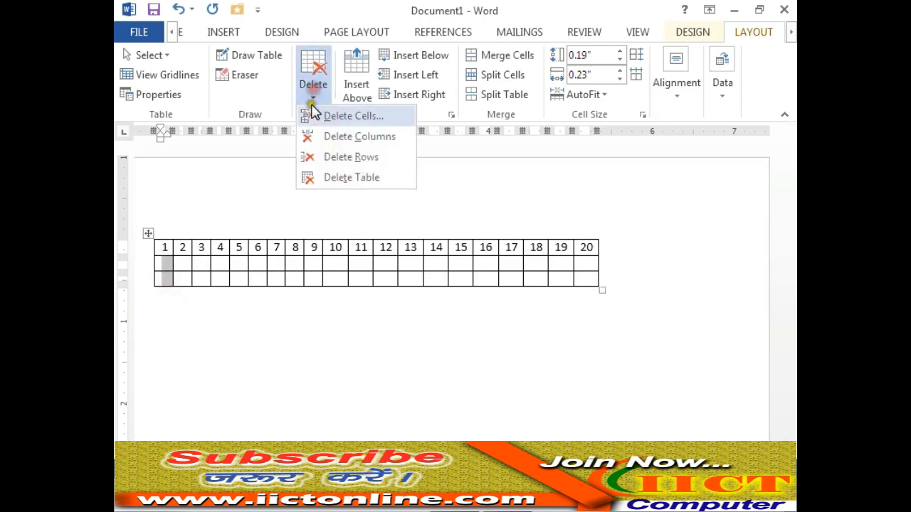
click(328, 160)
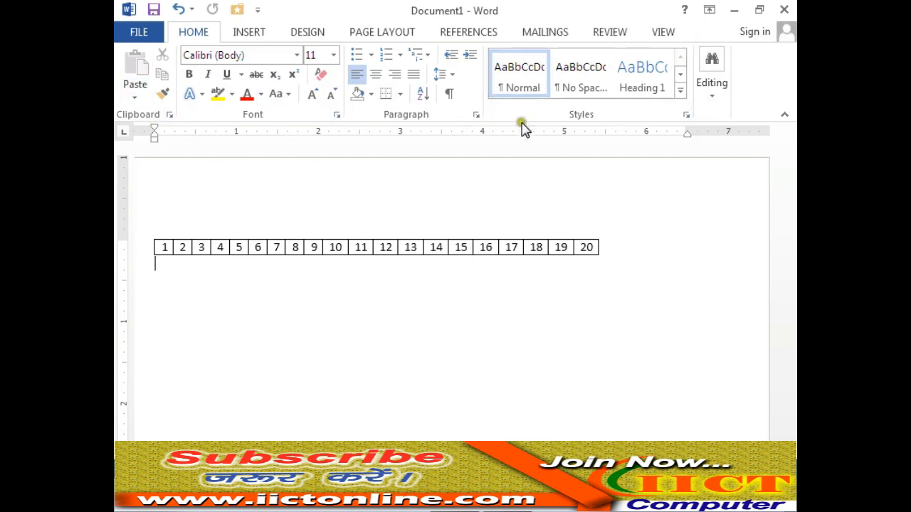
Insert a nested table with 5 columns and 2 rows, set to AutoFit to contents, in the cell numbered 3.
click(201, 247)
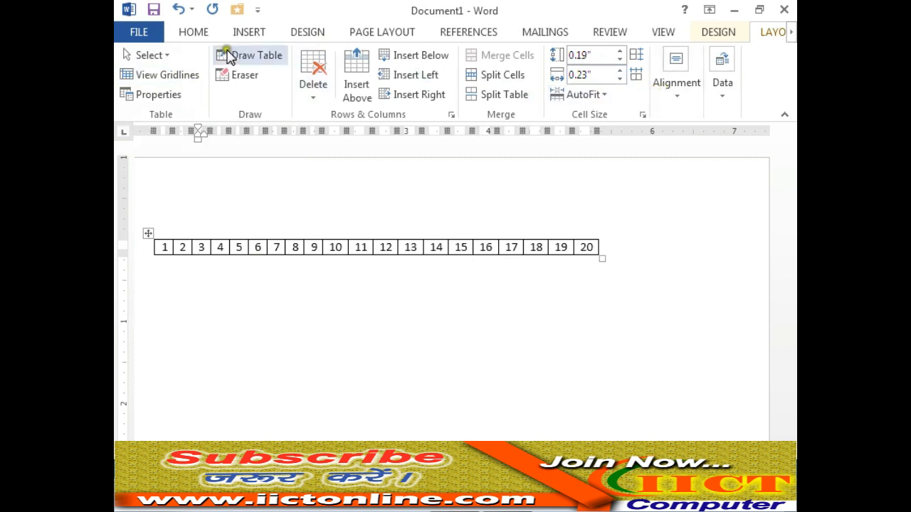
click(249, 36)
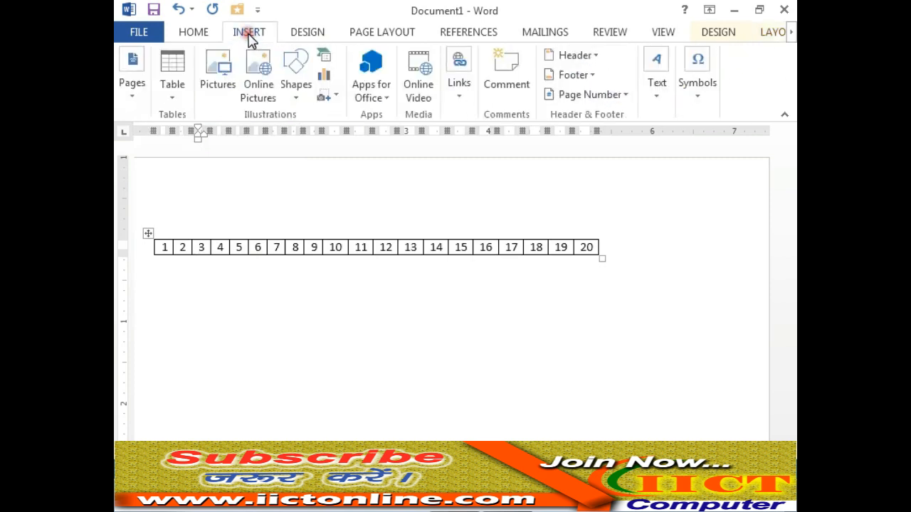
click(173, 104)
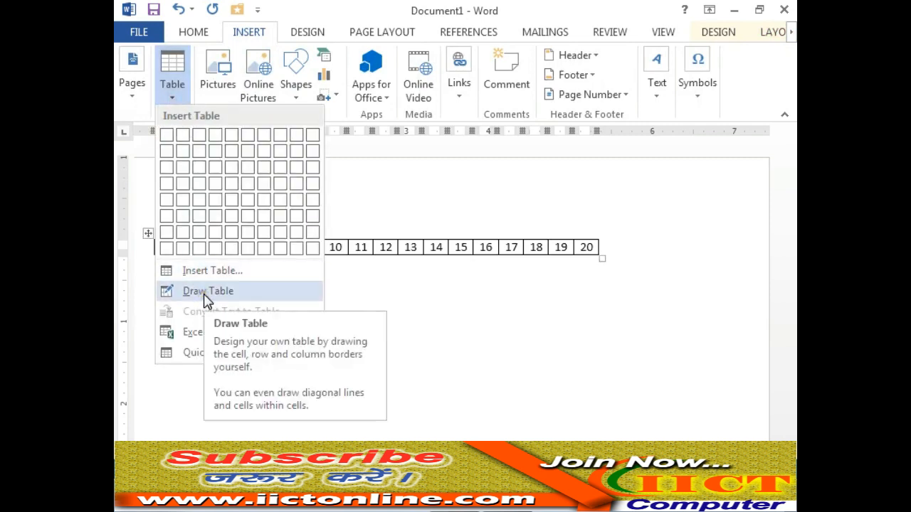
click(195, 271)
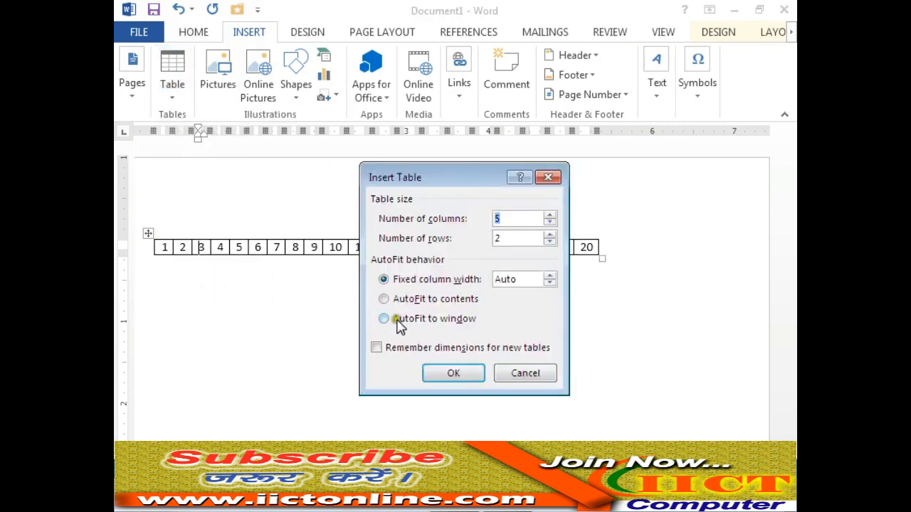
click(429, 302)
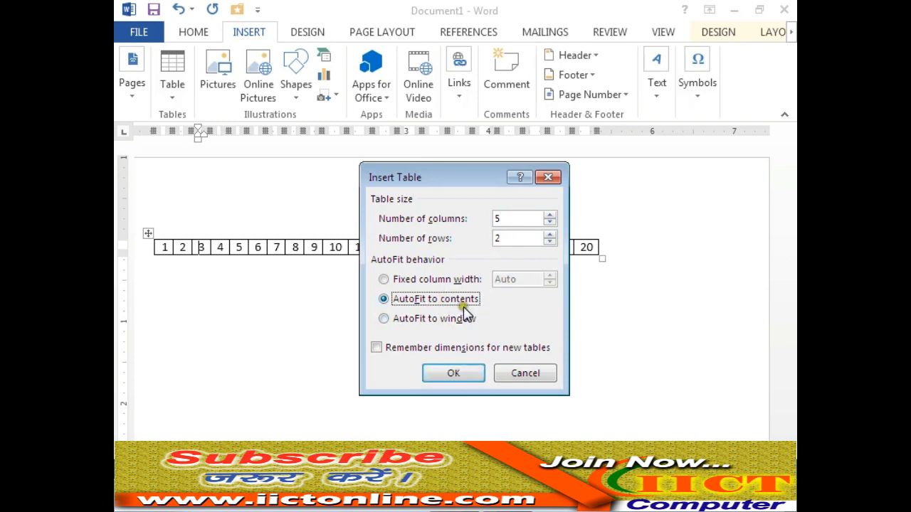
click(453, 374)
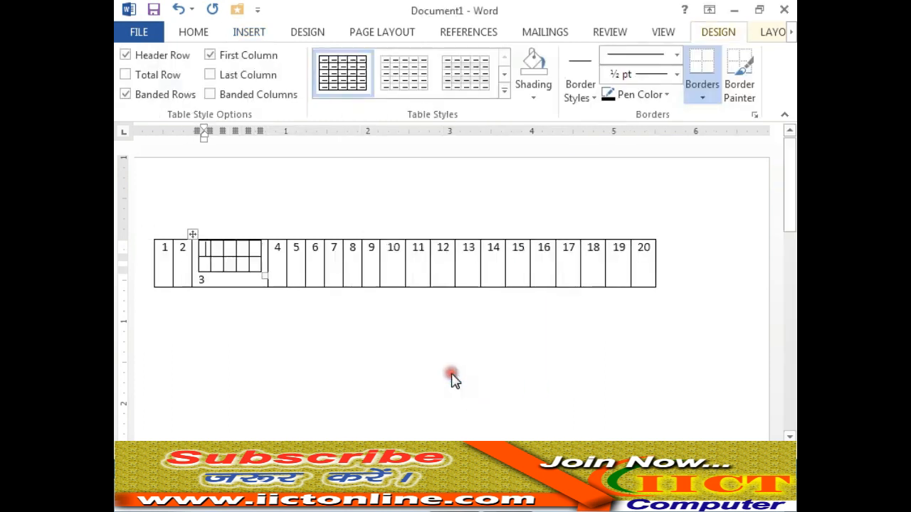
Enter the sample text "jhcjhsdchdcjhdhcdhcgdshcgdshc" in the nested table's first cell, and undo both the text and the nested table.
text(j)
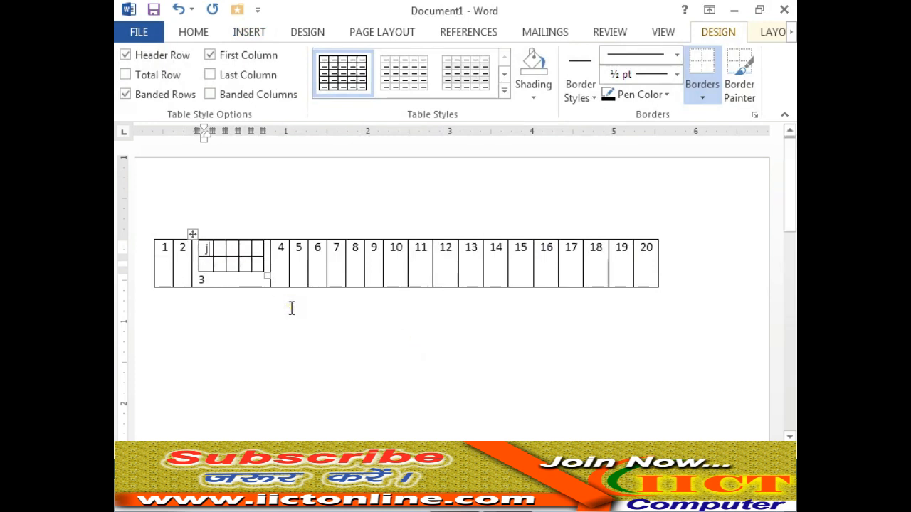
text(hcjhsdchdcjhdhcdhcgdshcgdshc)
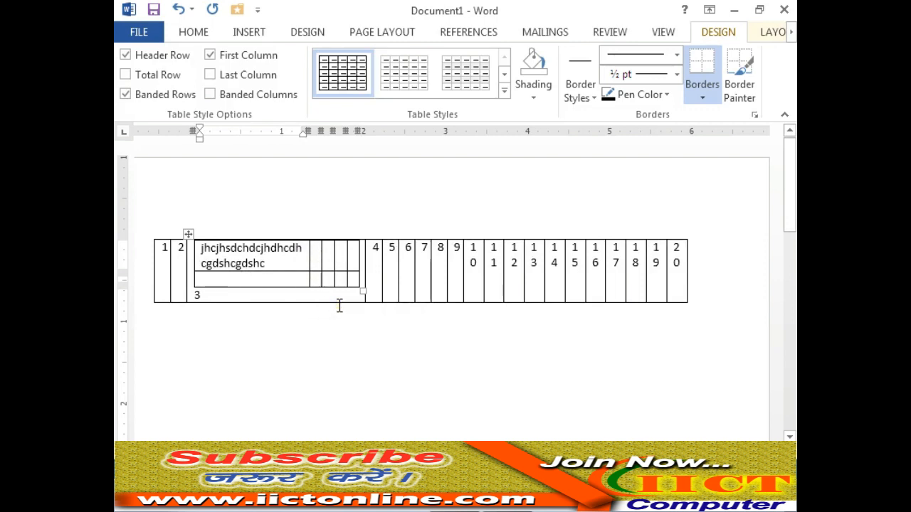
key(ctrl+z)
key(ctrl+z)
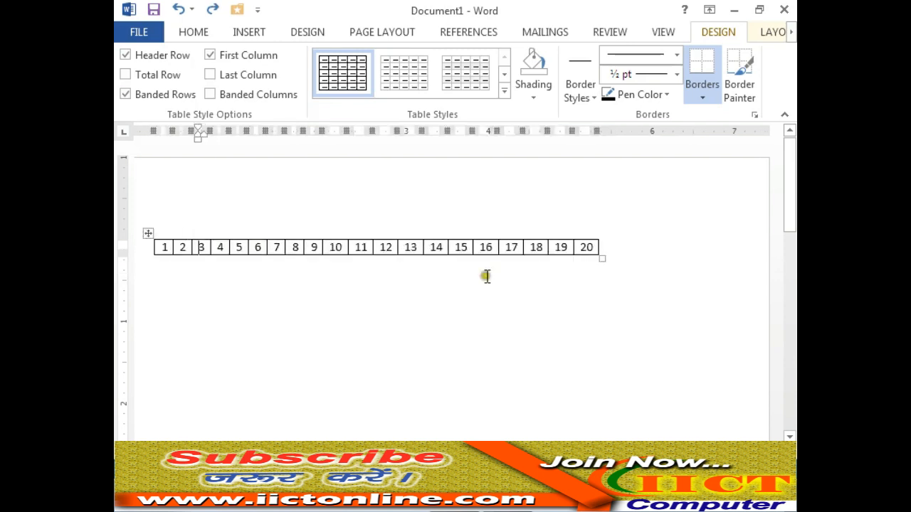
Extend the table with six blank rows below the numbered row by moving on from the last cell of each row.
click(594, 247)
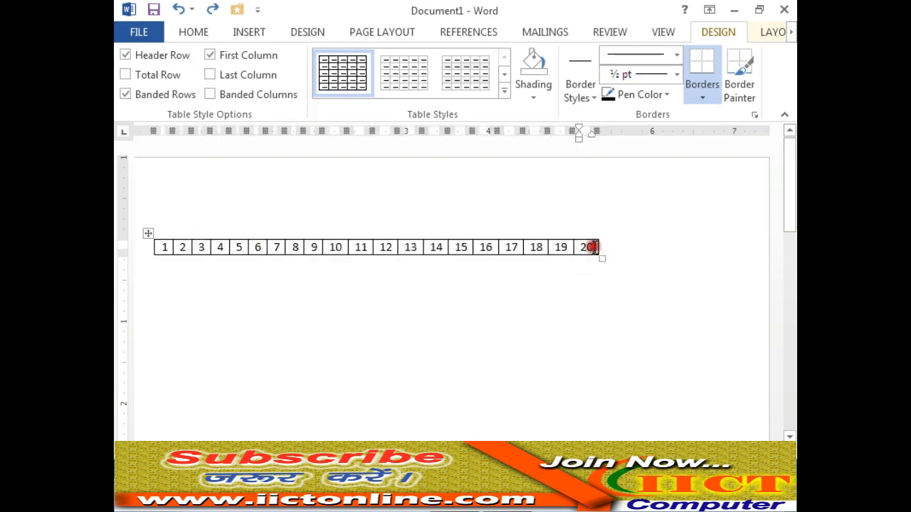
key(Tab)
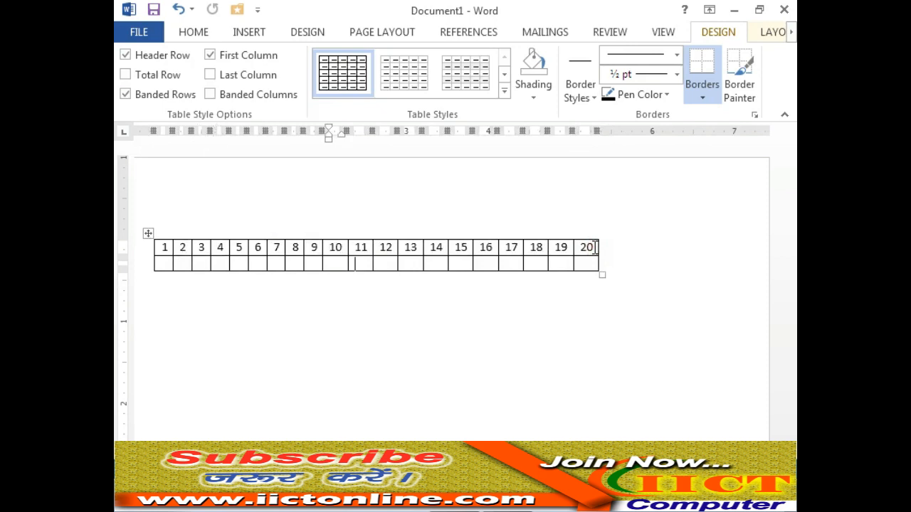
key(Tab)
key(Tab)
key(Tab)
key(Tab)
key(Tab)
key(Tab)
key(Tab)
key(Tab)
key(Tab)
key(Tab)
key(Tab)
key(Tab)
key(Tab)
key(Tab)
key(Tab)
key(Tab)
key(Tab)
key(Tab)
key(Tab)
key(Tab)
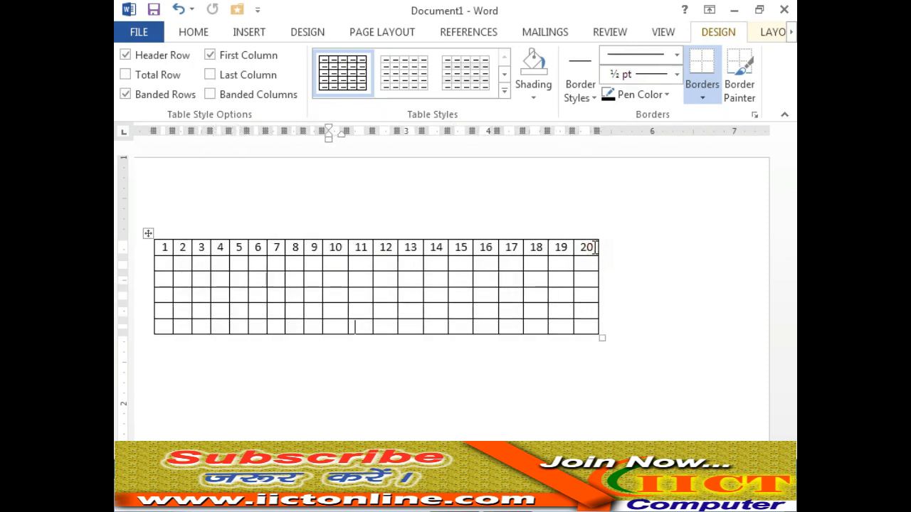
key(Tab)
key(Tab)
key(Tab)
key(Tab)
key(Tab)
key(Tab)
key(Tab)
key(Tab)
key(Tab)
key(Tab)
key(Tab)
key(Tab)
key(Tab)
key(Tab)
key(Tab)
key(Tab)
key(Tab)
key(Tab)
key(Tab)
key(Tab)
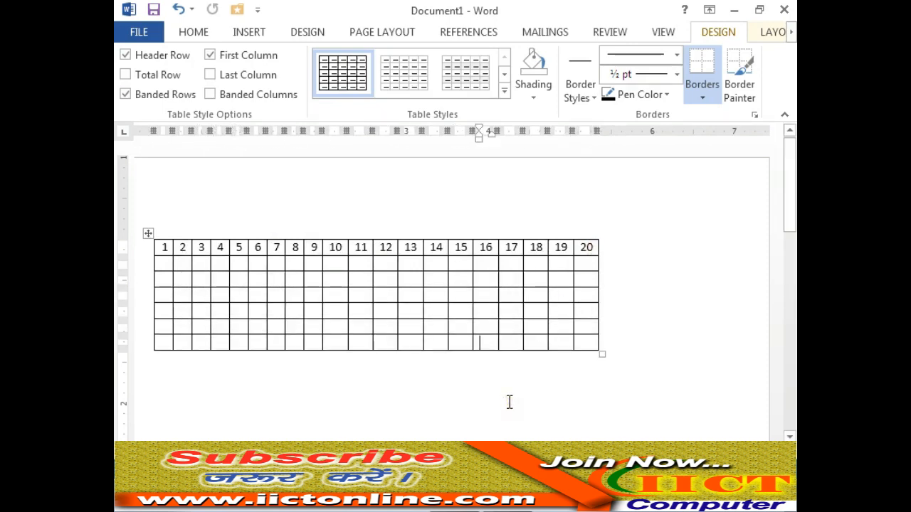
Use Draw Table to draw a vertical border down the middle of the blank cells below the number 11.
click(296, 292)
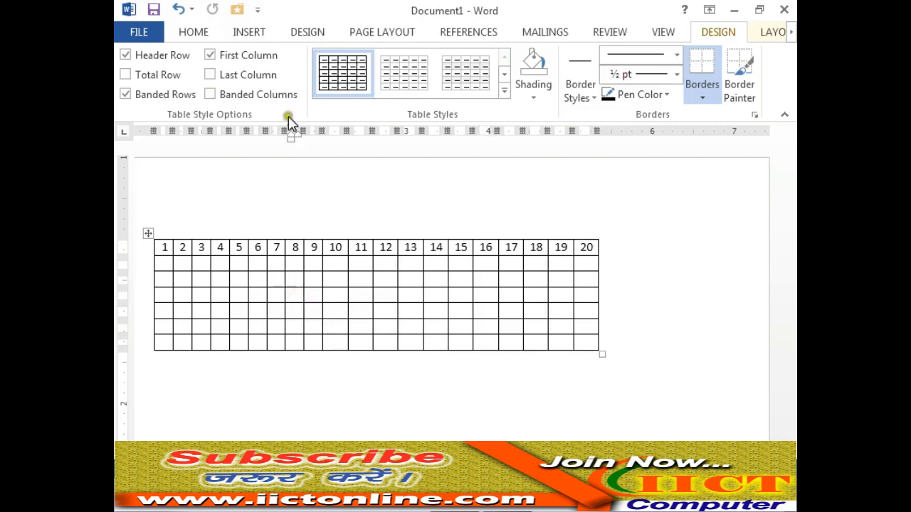
click(257, 32)
click(171, 83)
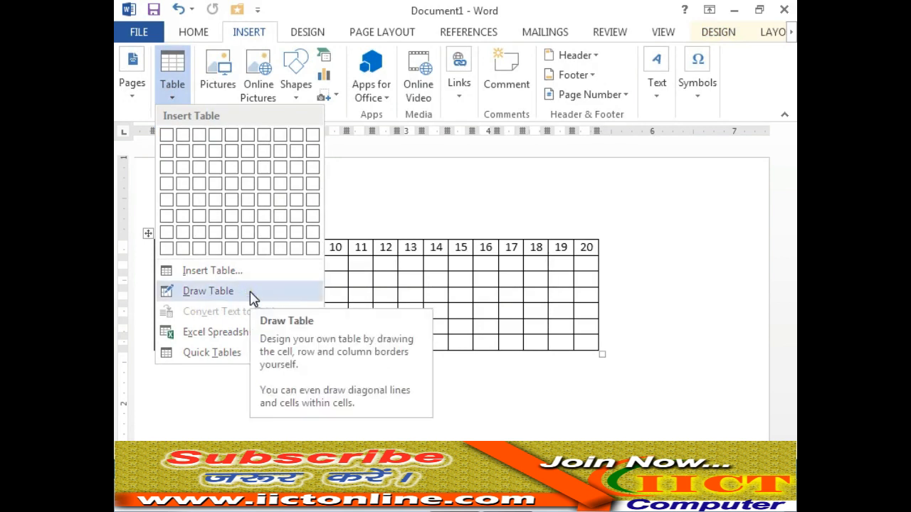
click(233, 297)
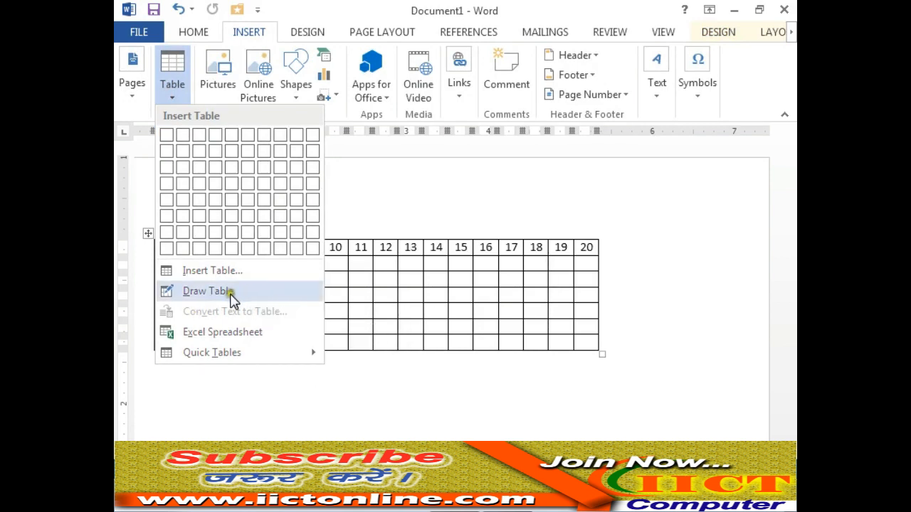
click(198, 293)
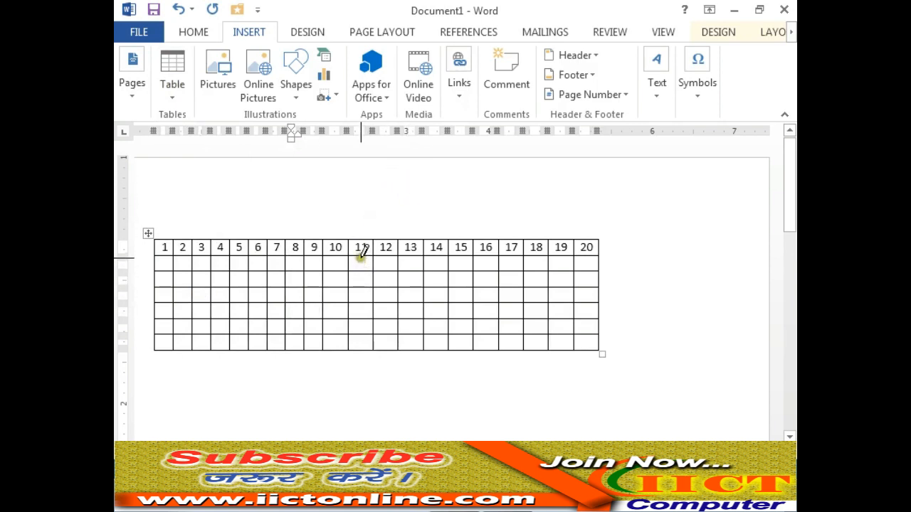
drag(362, 252, 361, 344)
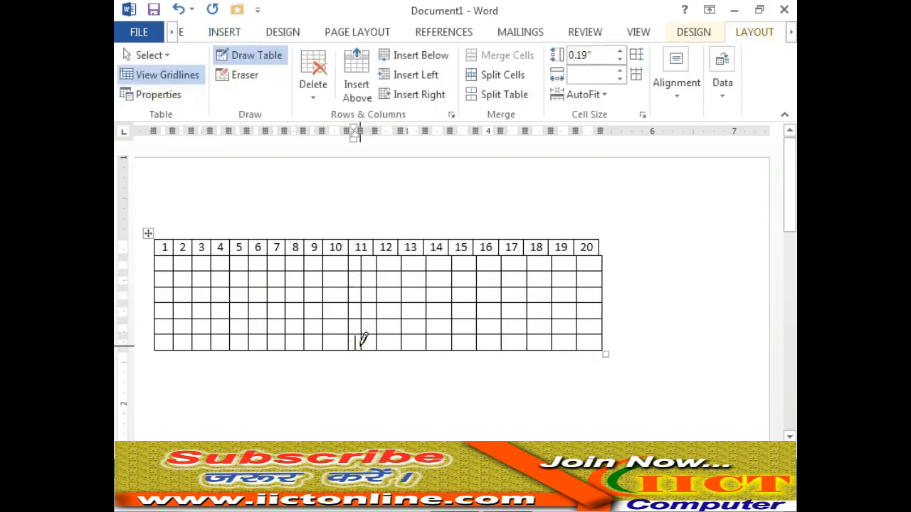
Draw a horizontal border across the right half of the divided cell in the third row below number 11.
click(361, 280)
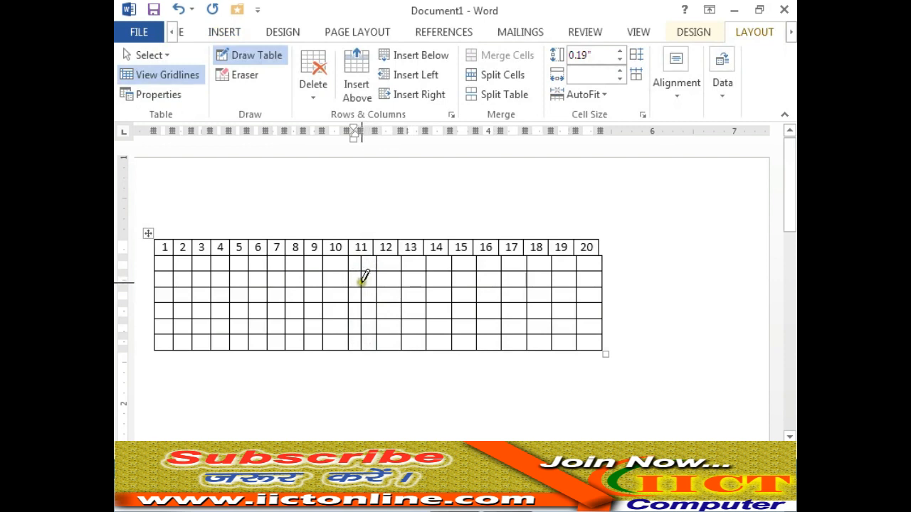
mouse_move(362, 279)
mouse_down()
mouse_move(378, 277)
mouse_move(373, 287)
mouse_up()
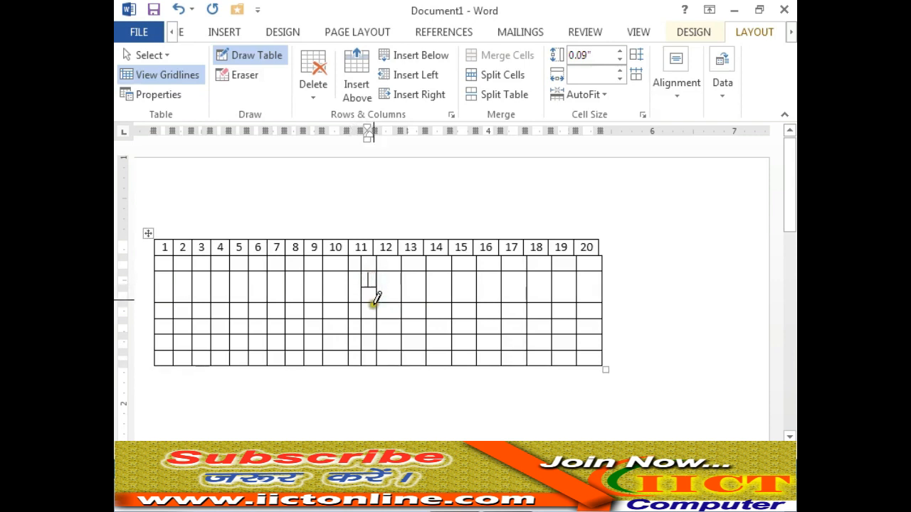
click(373, 314)
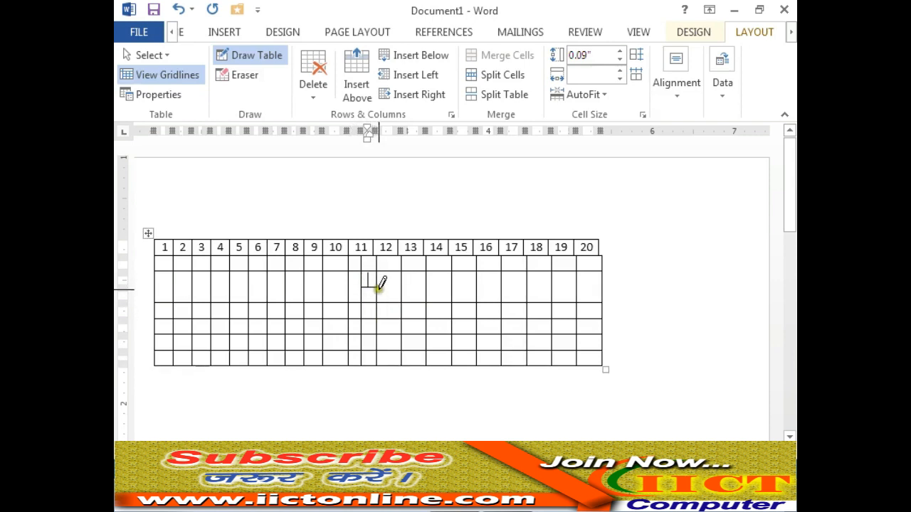
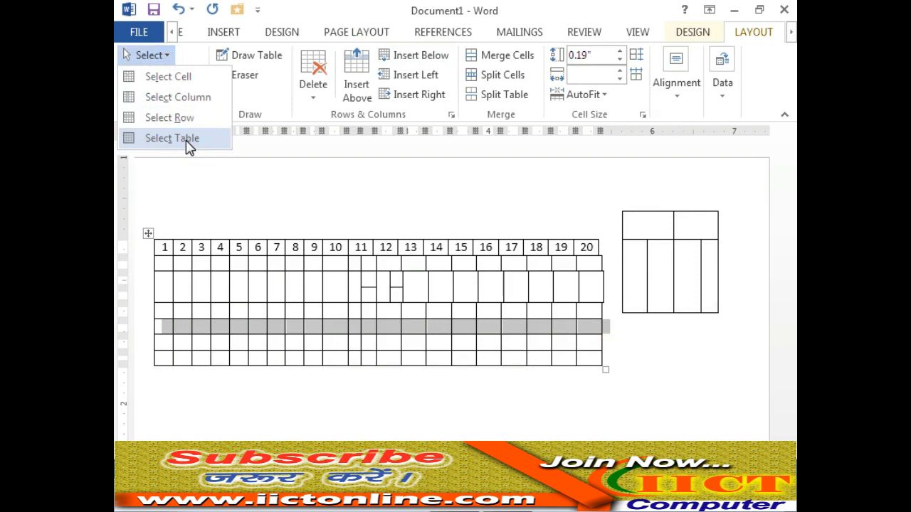
Select the entire numbered table and clear the selection again.
click(172, 138)
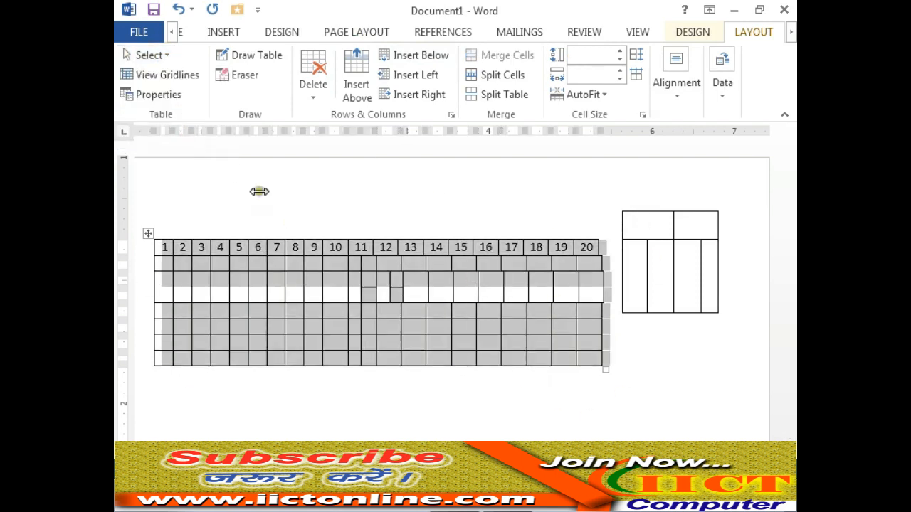
click(223, 313)
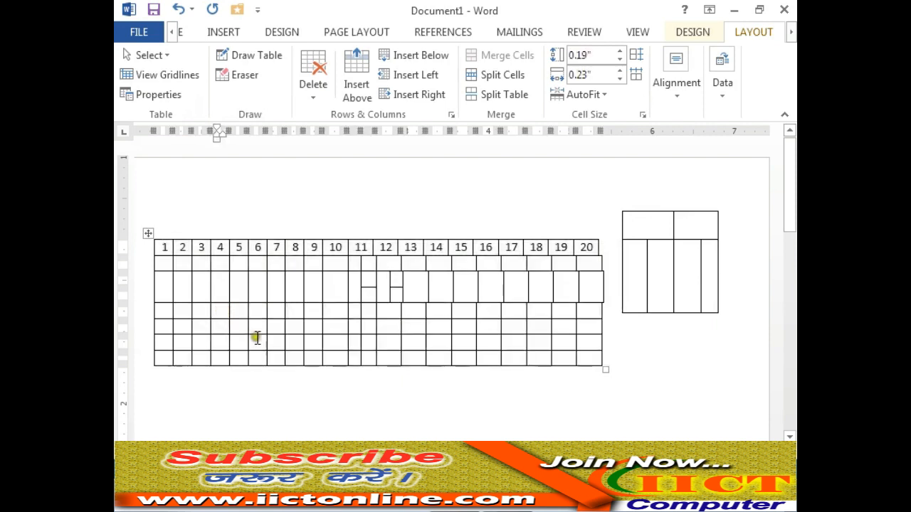
click(171, 55)
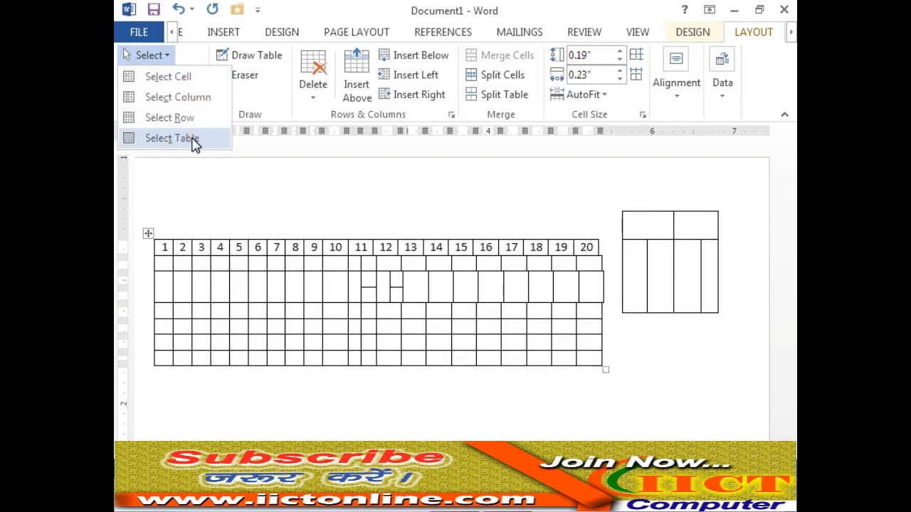
click(255, 288)
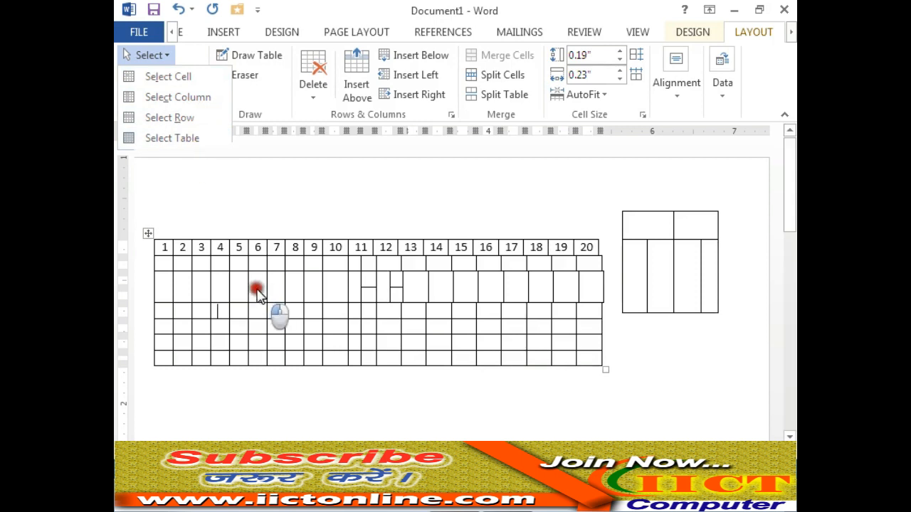
Toggle the gridlines display with the whole numbered table selected, leaving it switched on, and check individual cells.
click(145, 77)
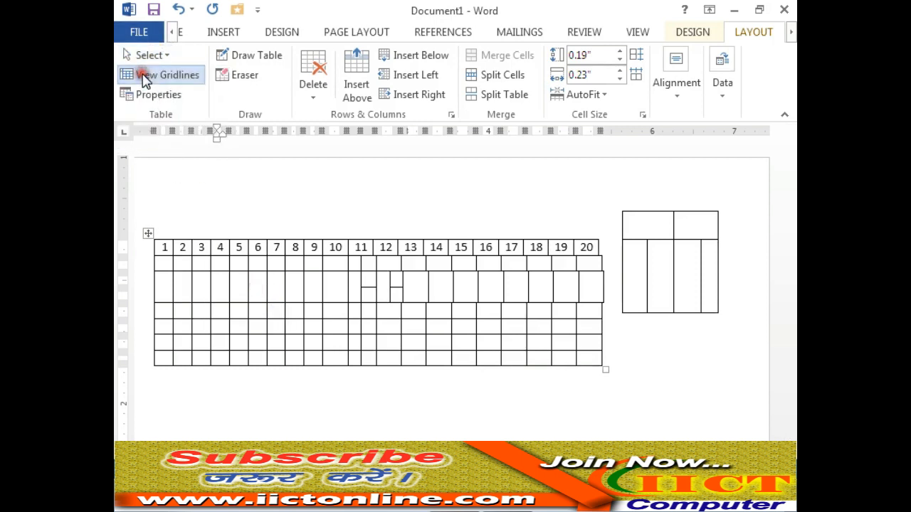
click(144, 77)
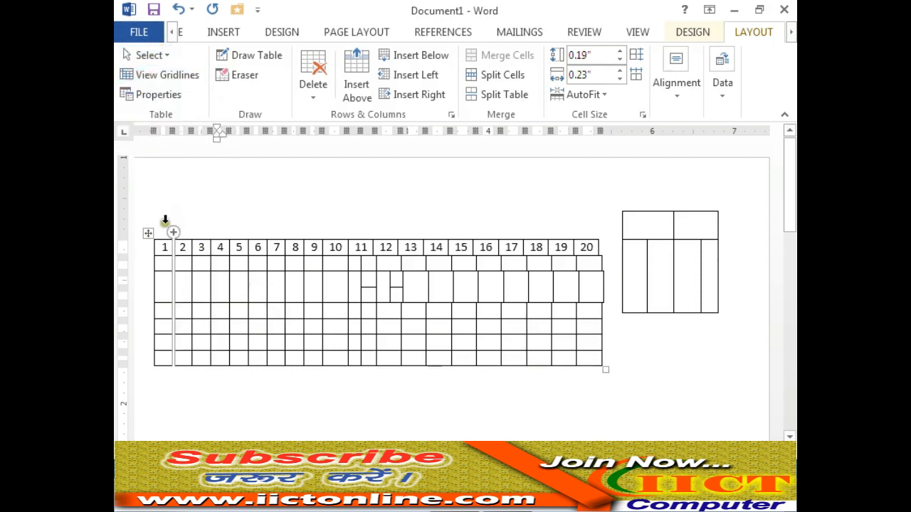
click(145, 234)
click(145, 77)
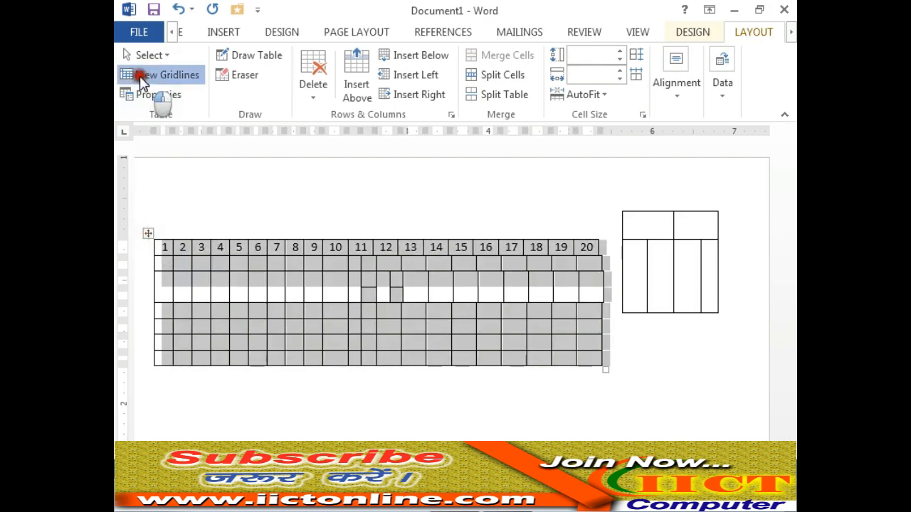
click(142, 76)
click(142, 75)
click(277, 265)
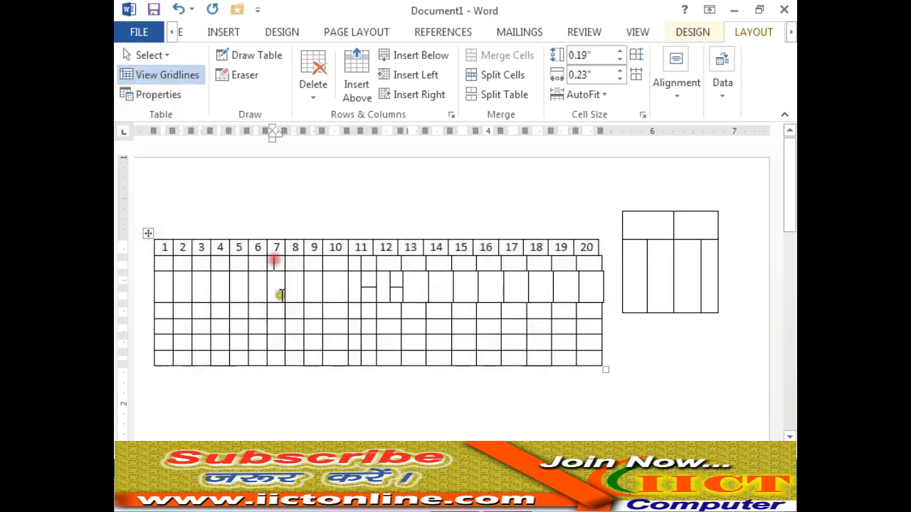
click(270, 288)
click(309, 301)
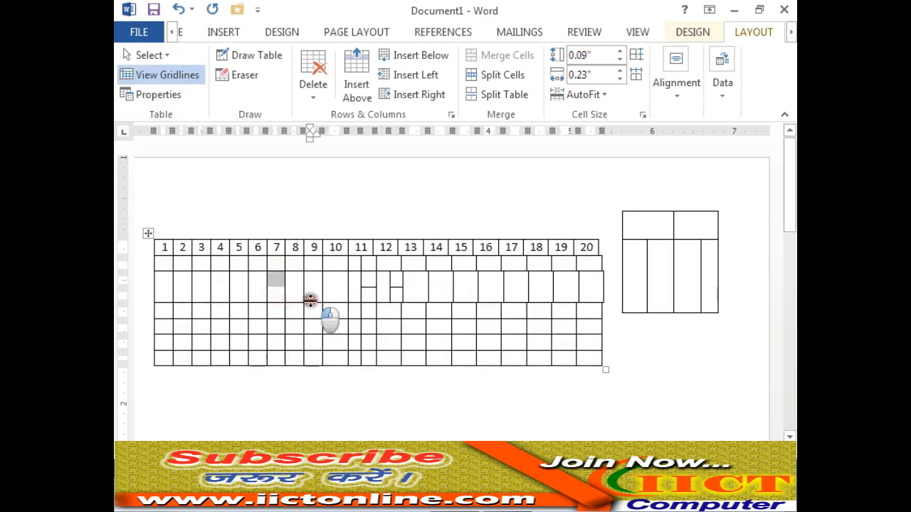
click(371, 300)
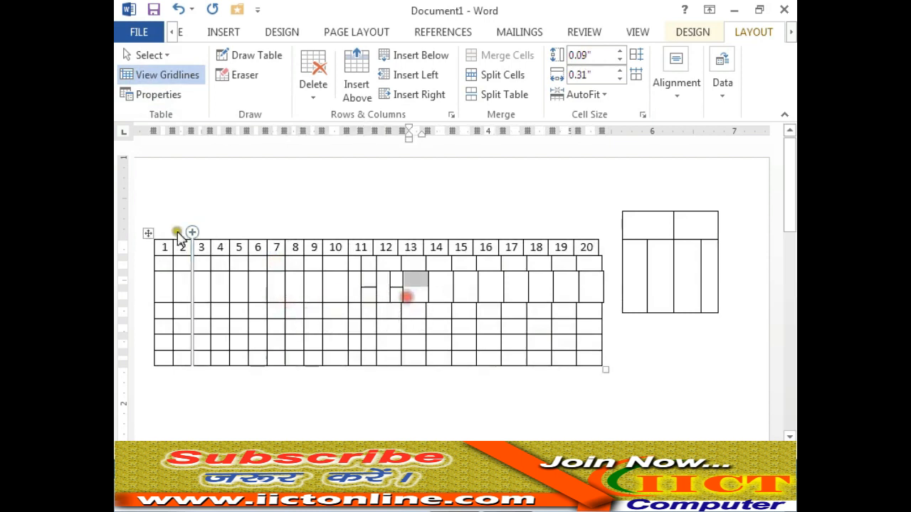
Remove all borders from the entire numbered table with the No Border option.
click(148, 234)
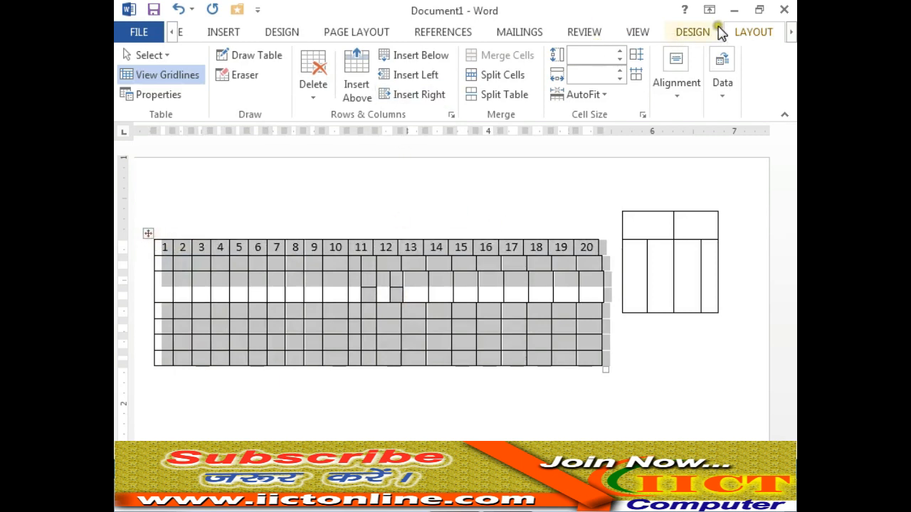
click(699, 32)
click(702, 89)
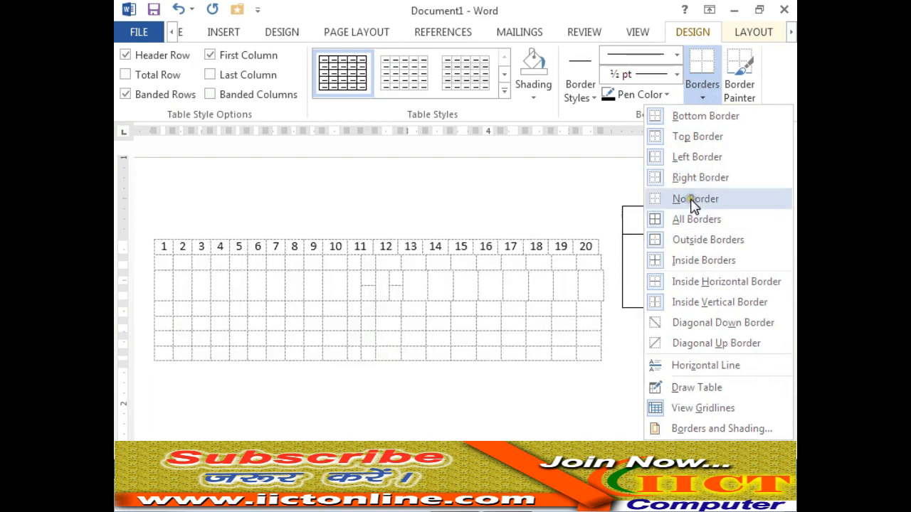
click(692, 200)
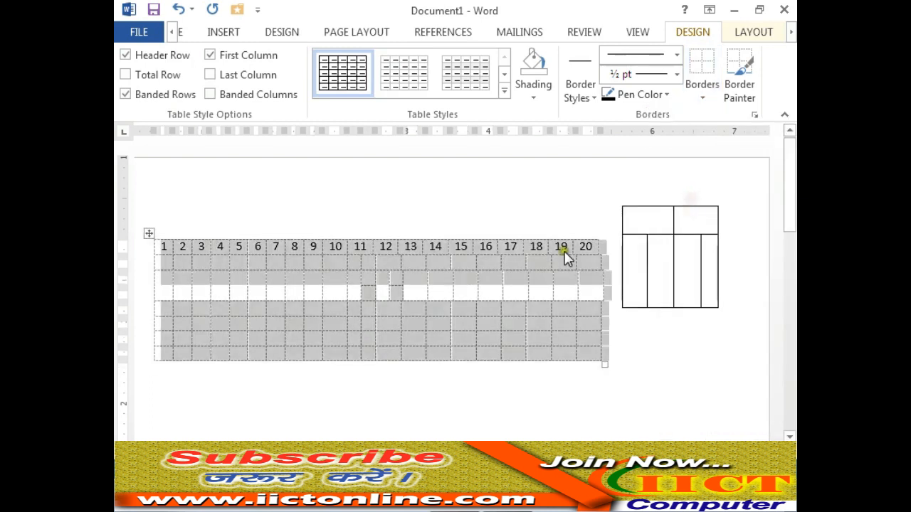
click(296, 286)
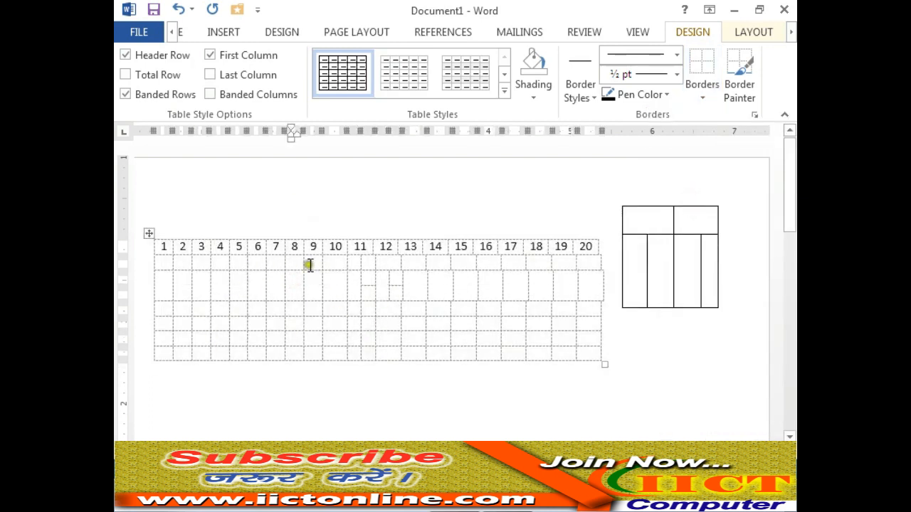
Hide the gridlines of the borderless numbered table and place the cursor in its blank cells.
click(148, 233)
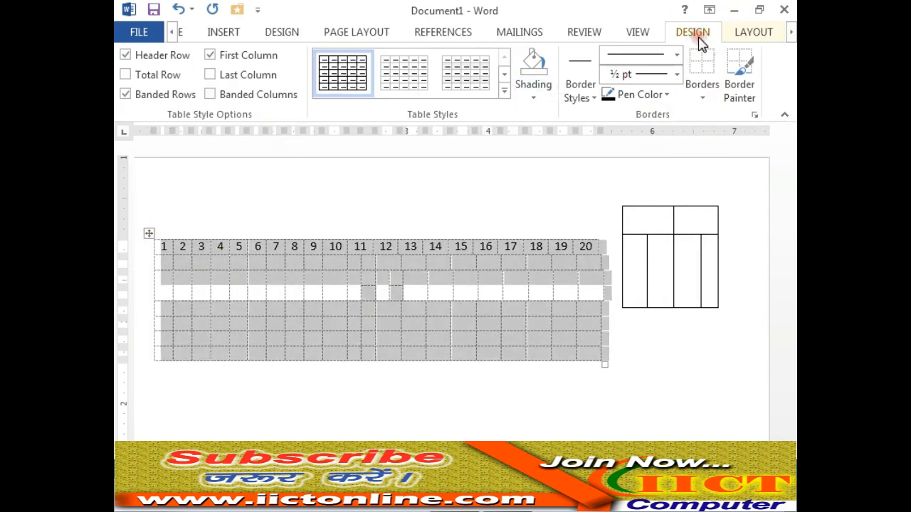
click(747, 37)
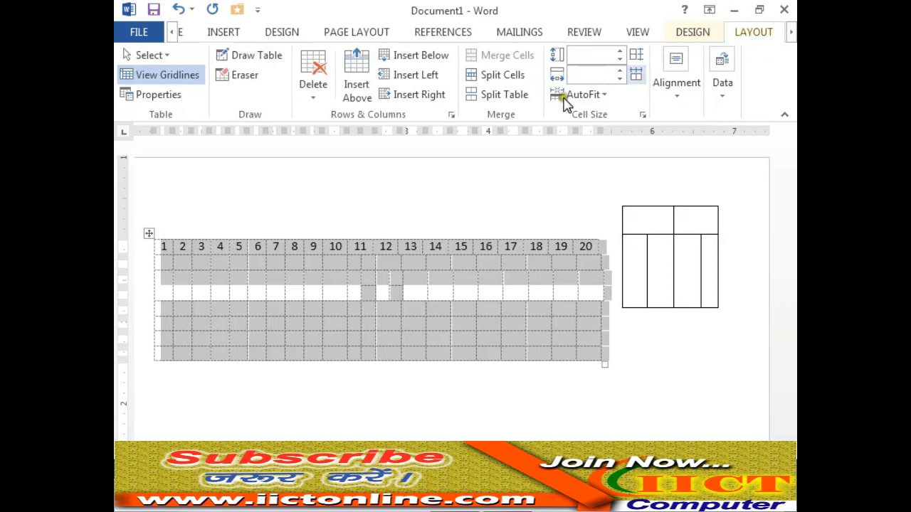
click(148, 77)
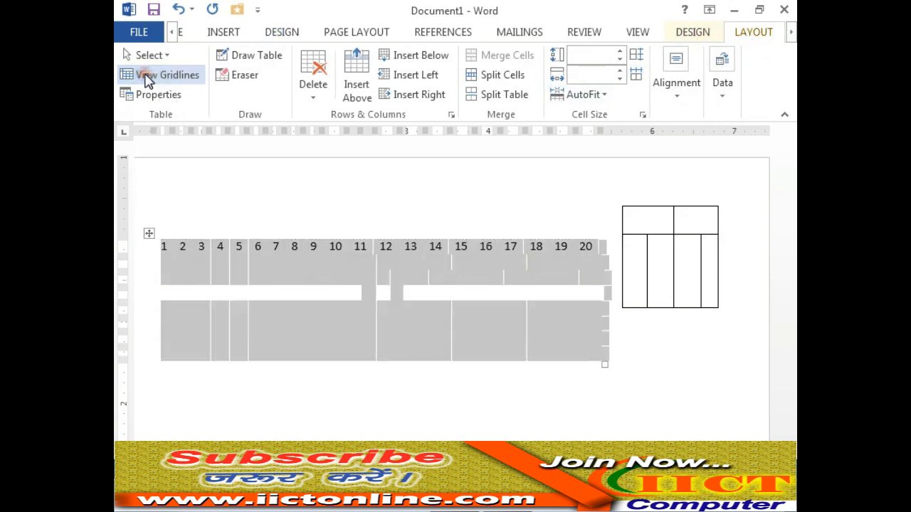
click(280, 300)
click(297, 327)
click(294, 292)
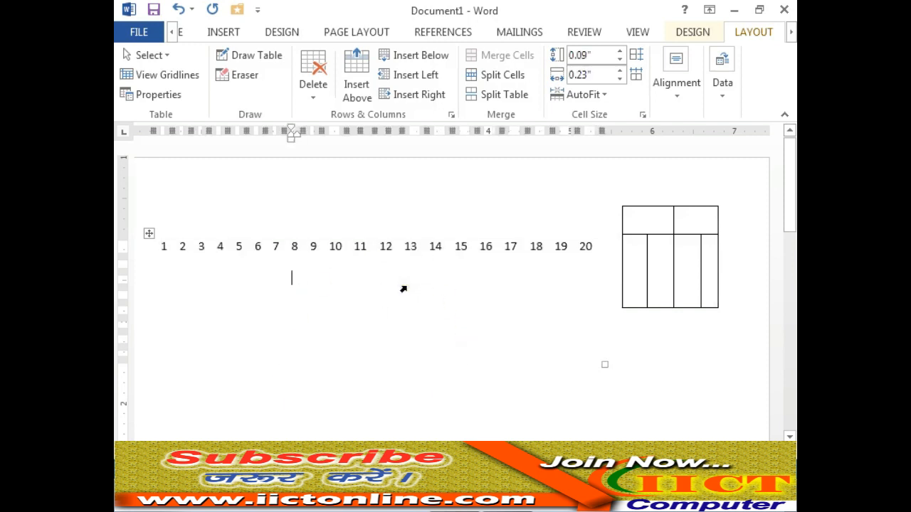
Select the whole borderless table, show its gridlines again, and clear the selection.
click(148, 234)
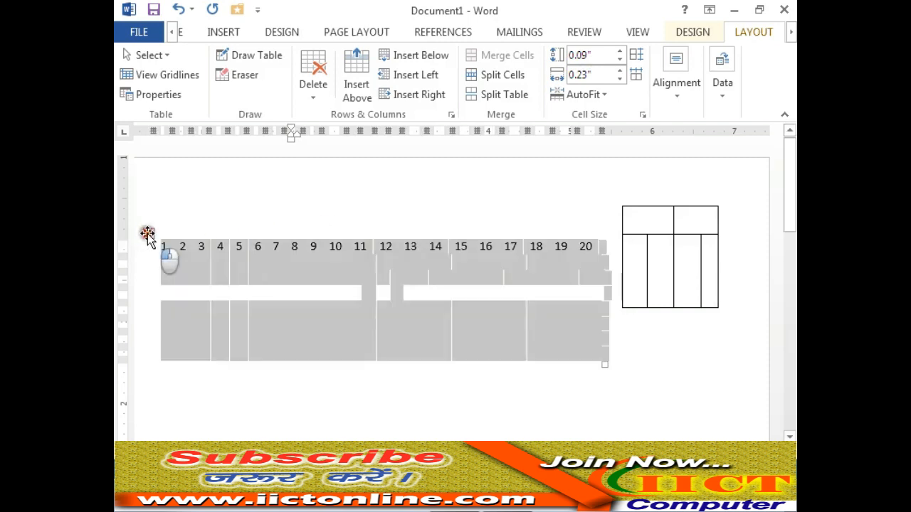
click(141, 76)
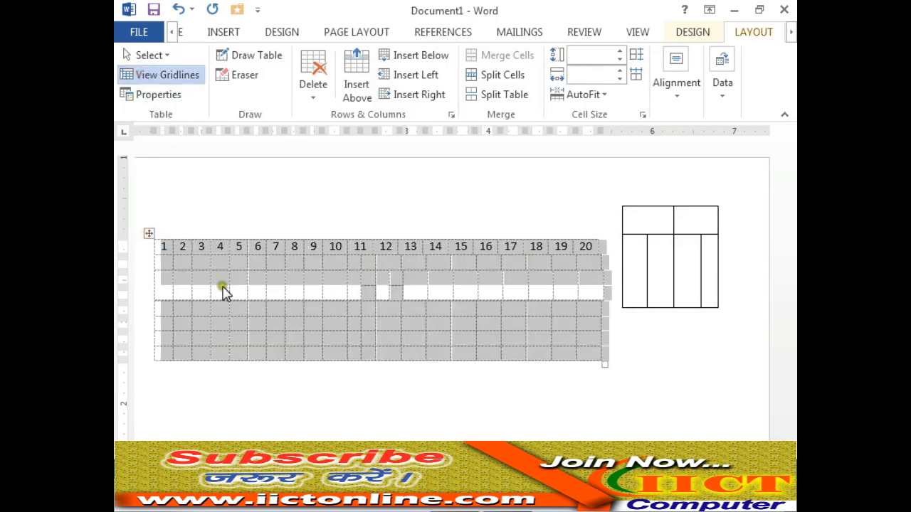
click(281, 342)
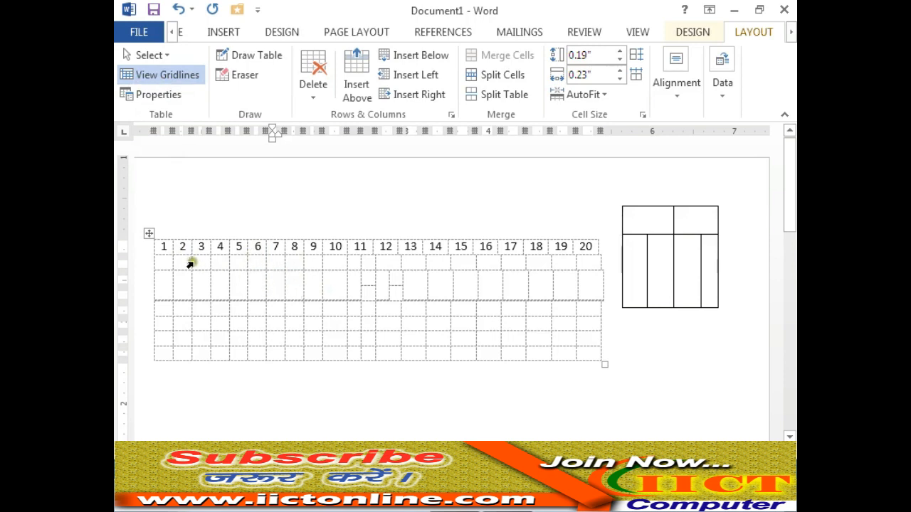
Open the numbered table's properties and switch its text wrapping to Around and back to None.
click(145, 95)
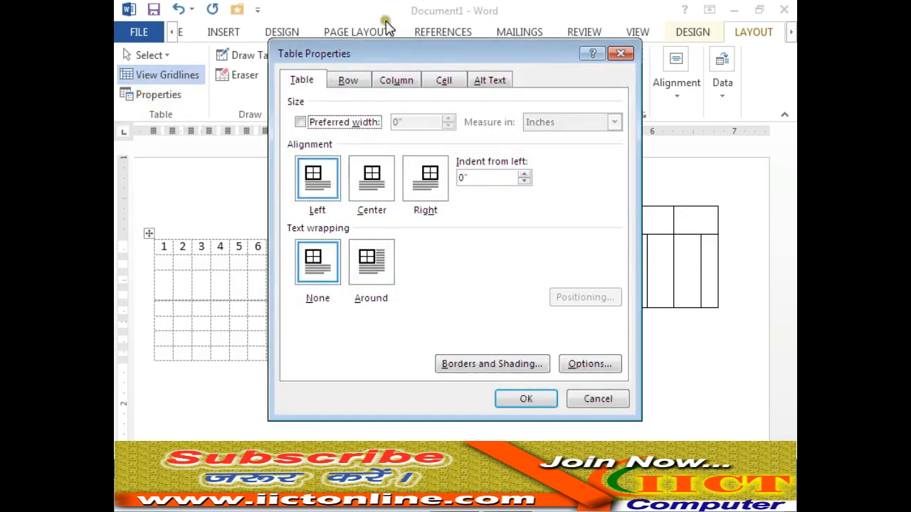
drag(373, 42, 455, 76)
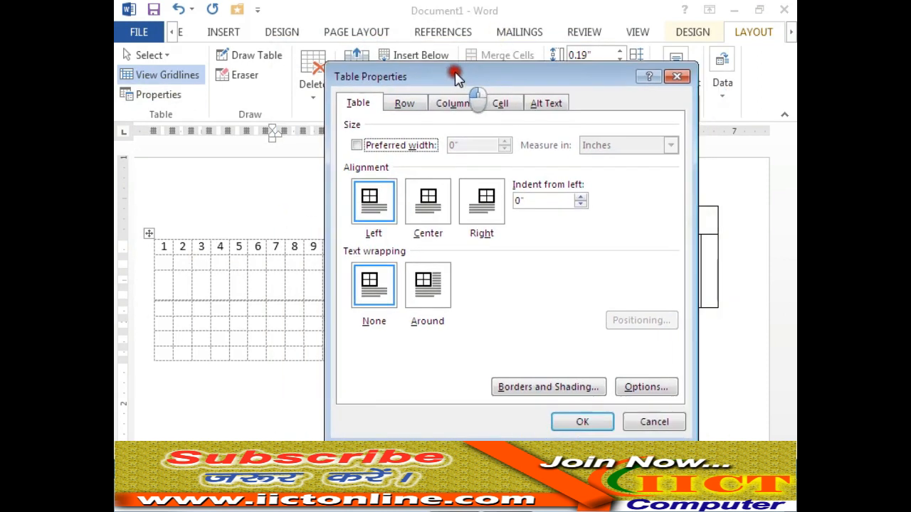
click(381, 222)
click(382, 279)
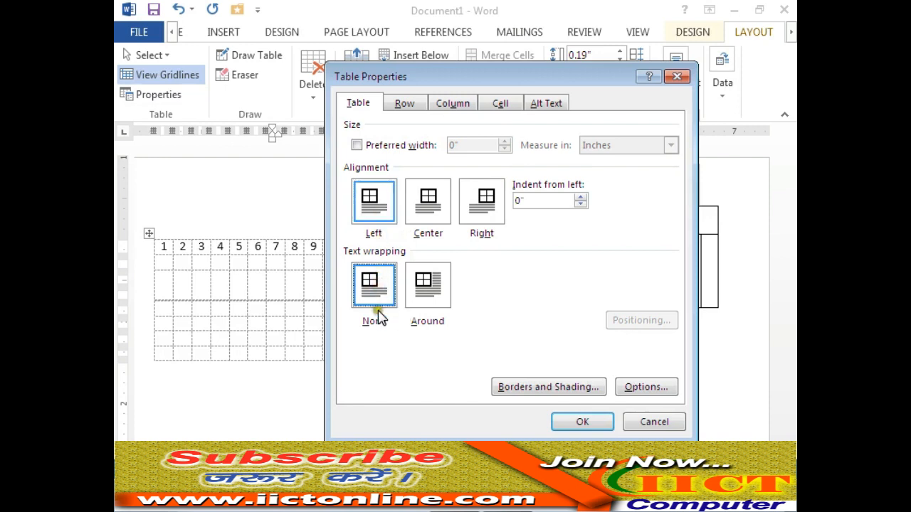
click(377, 291)
click(384, 300)
click(436, 285)
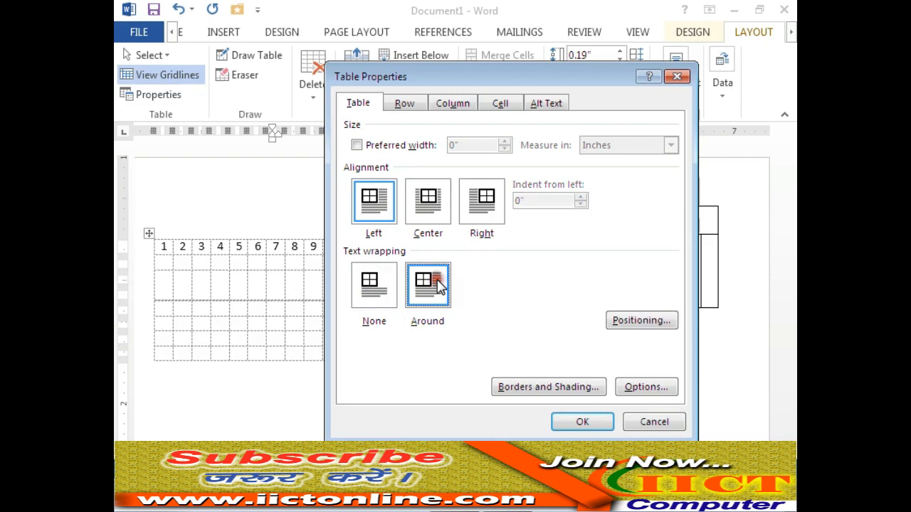
click(385, 292)
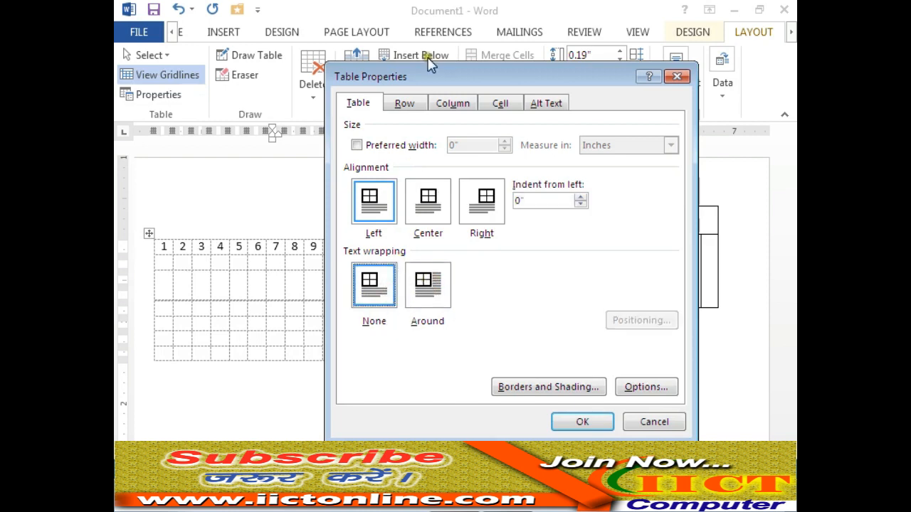
Review the row, column, cell and alt text settings in the table properties, and close them without changes.
click(412, 106)
click(442, 108)
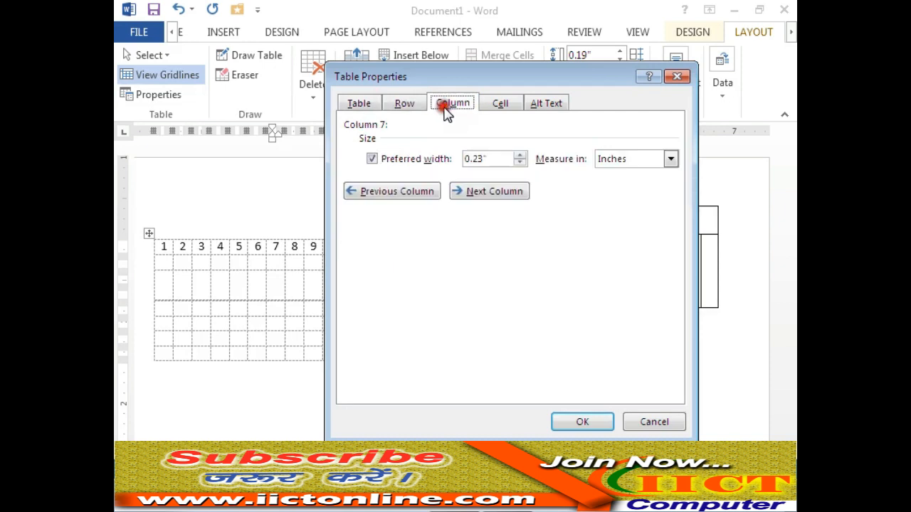
click(503, 105)
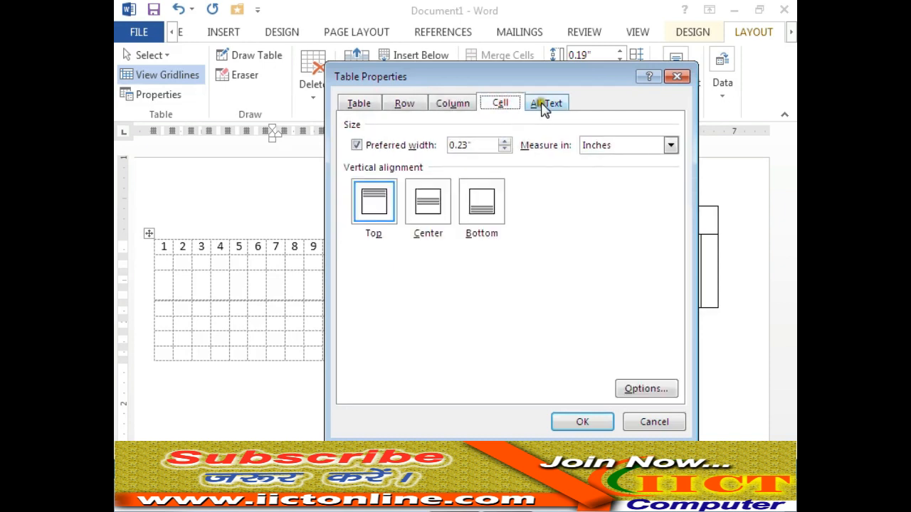
click(543, 105)
click(397, 103)
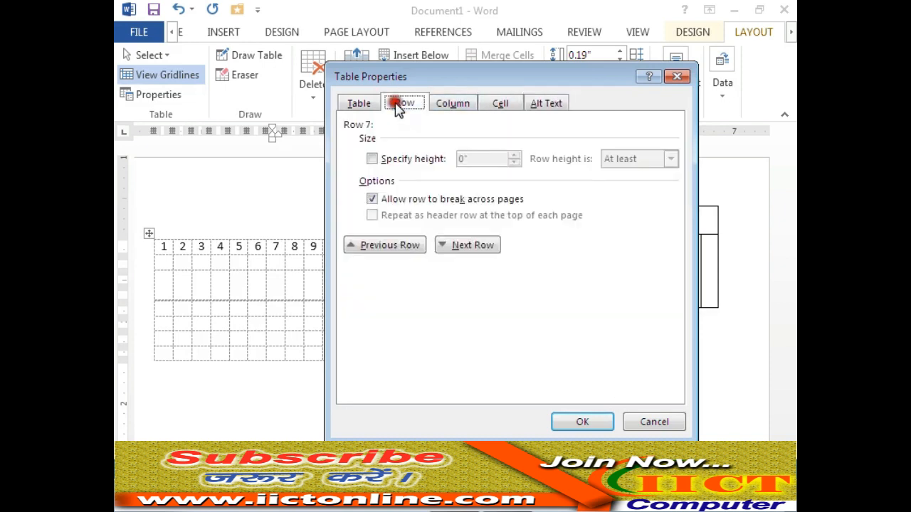
click(359, 103)
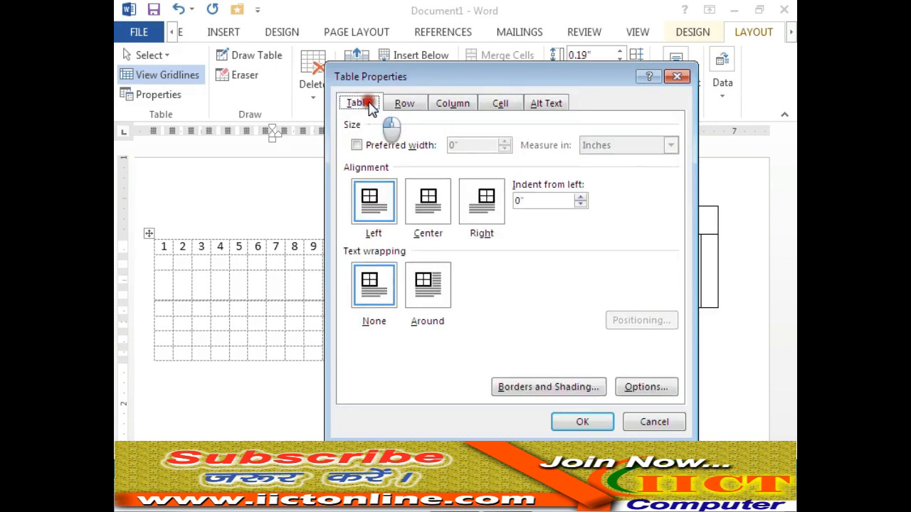
click(631, 425)
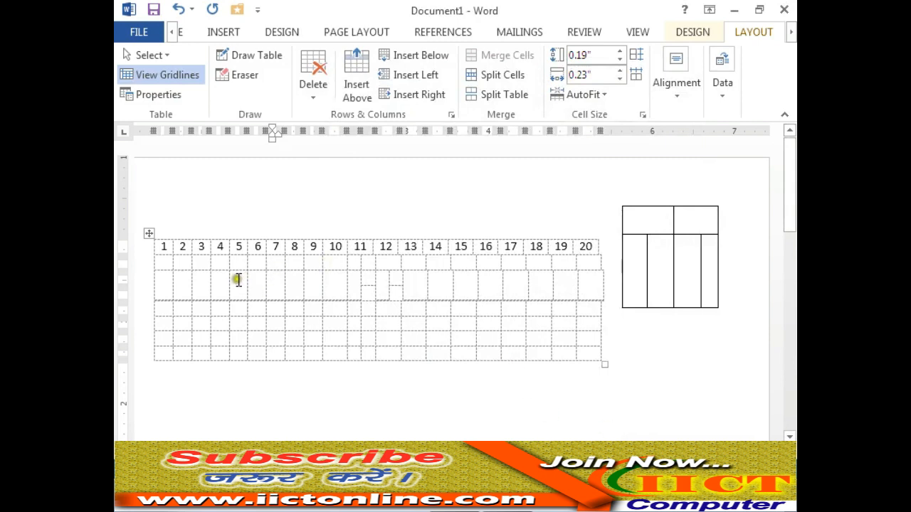
Erase cell borders in the numbered table's middle rows and the lower-left vertical divider of the small bordered table.
click(253, 61)
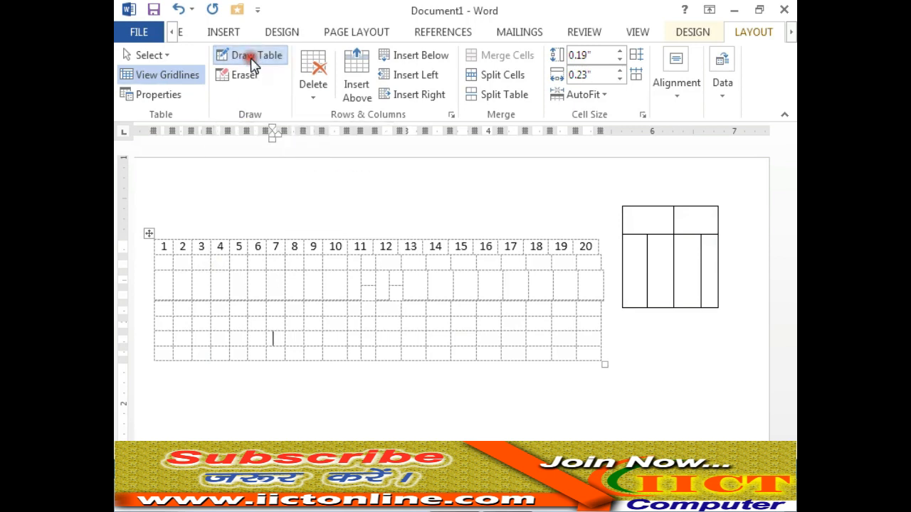
mouse_move(259, 171)
mouse_down()
mouse_move(313, 211)
mouse_move(372, 206)
mouse_move(389, 126)
mouse_move(378, 171)
mouse_up()
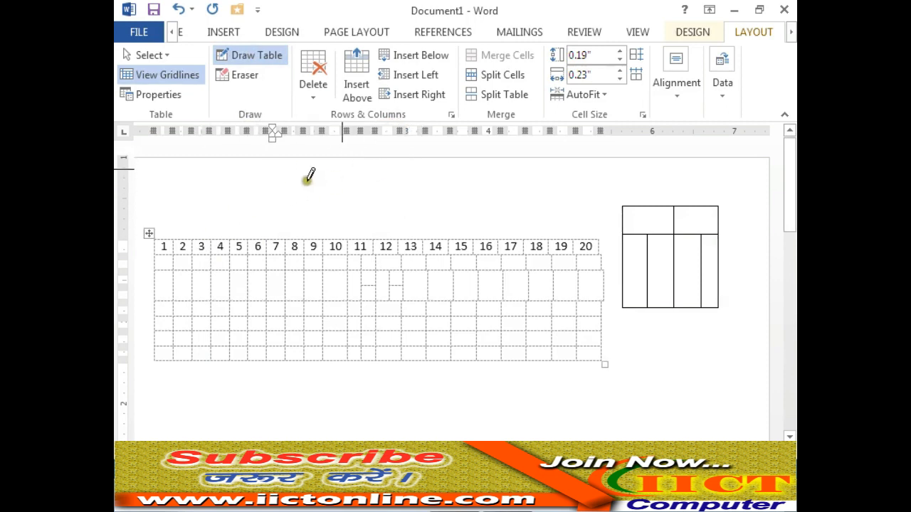
click(241, 76)
drag(222, 288, 280, 282)
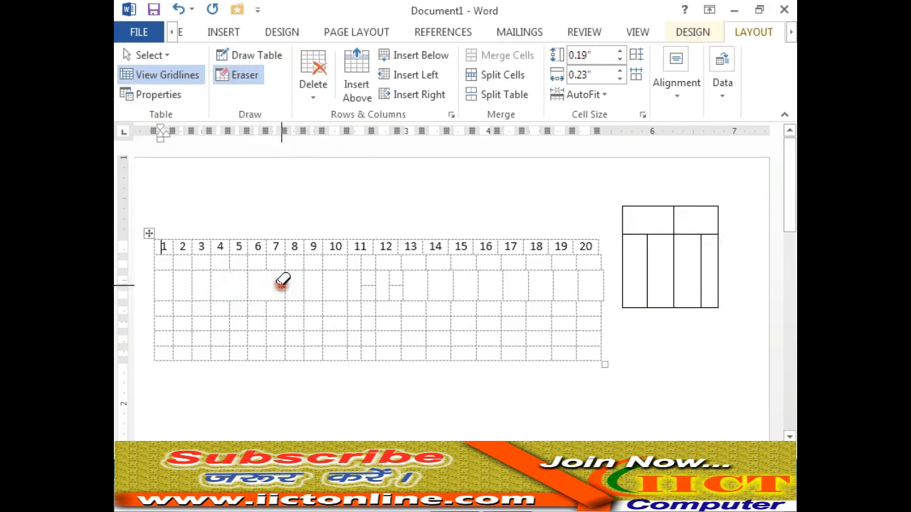
mouse_move(274, 317)
mouse_down()
mouse_move(261, 323)
mouse_move(517, 306)
mouse_up()
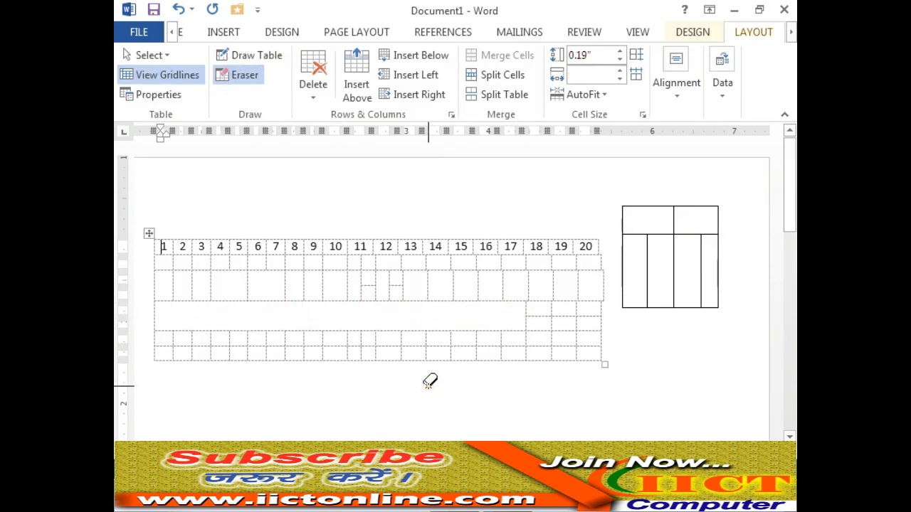
click(481, 285)
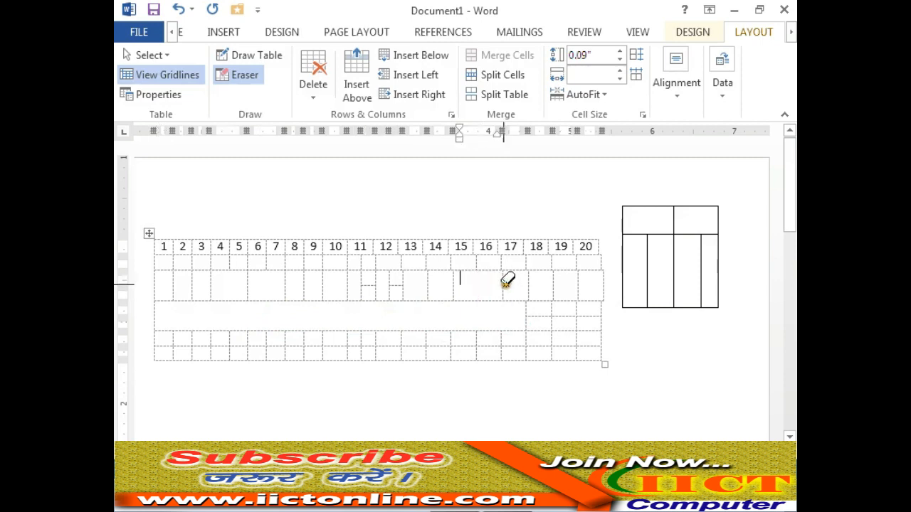
click(648, 258)
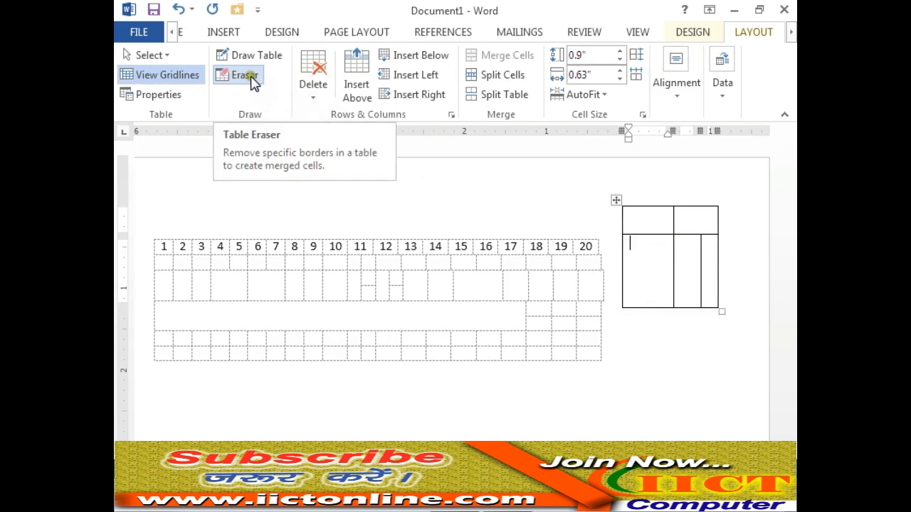
click(311, 91)
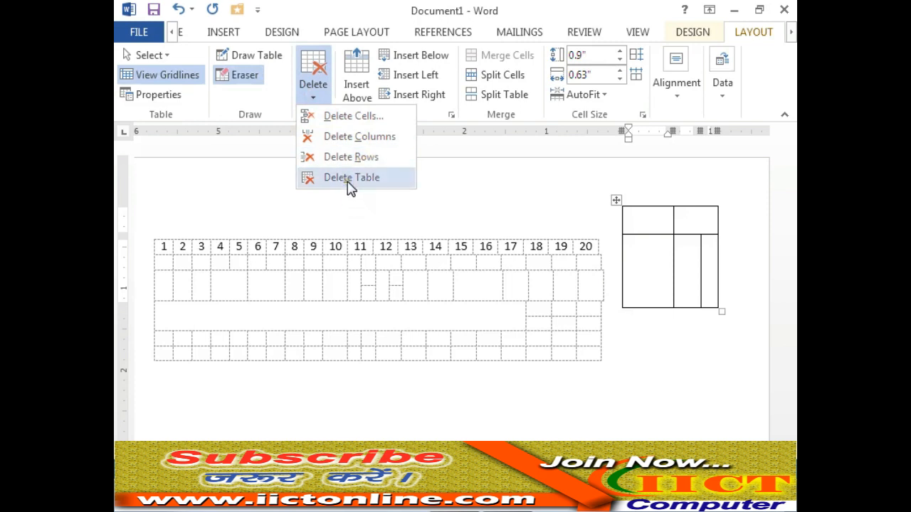
click(321, 286)
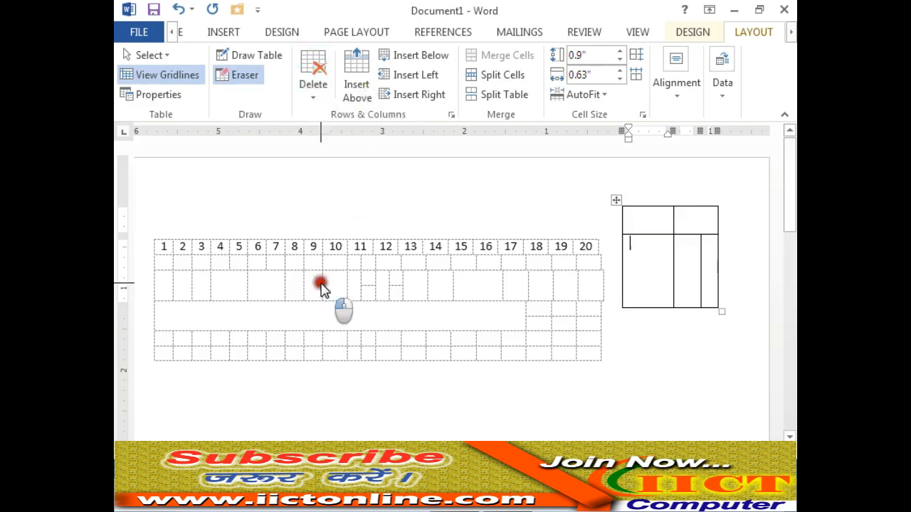
click(237, 82)
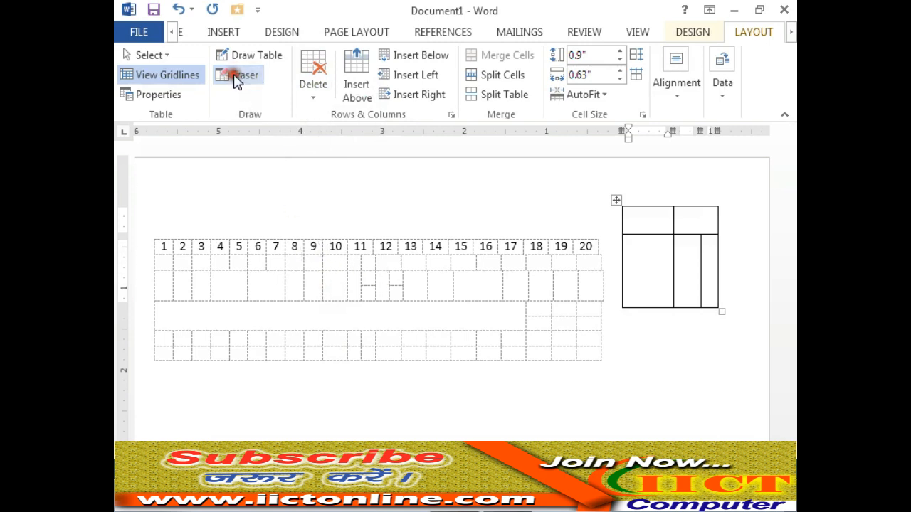
Insert two blank rows above the row of numbers 1 to 20.
click(308, 248)
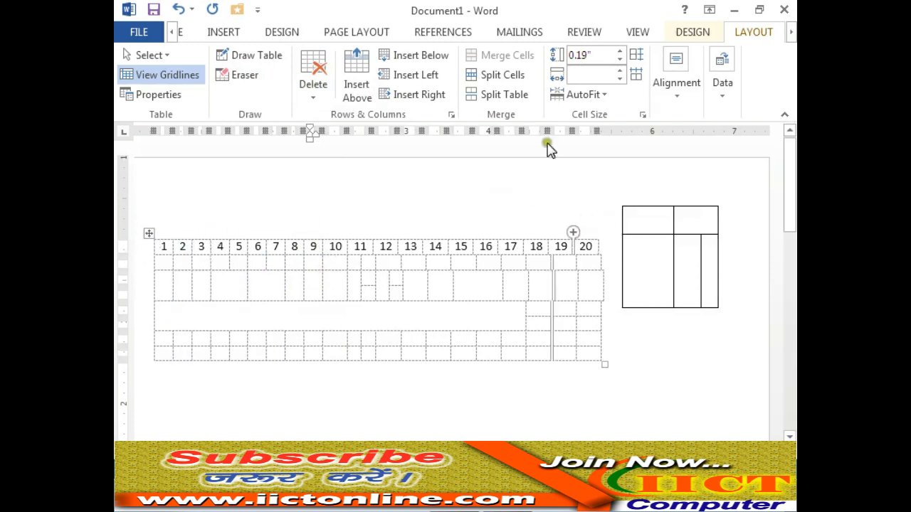
click(354, 77)
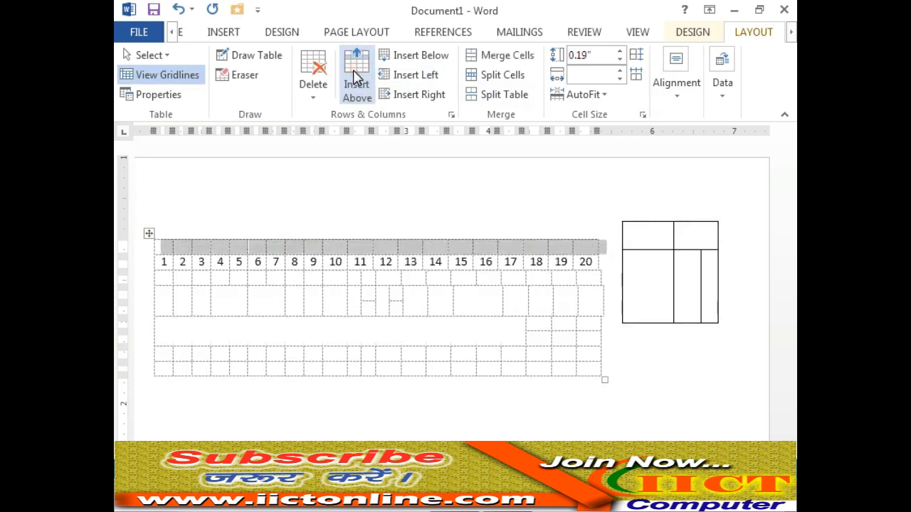
click(356, 261)
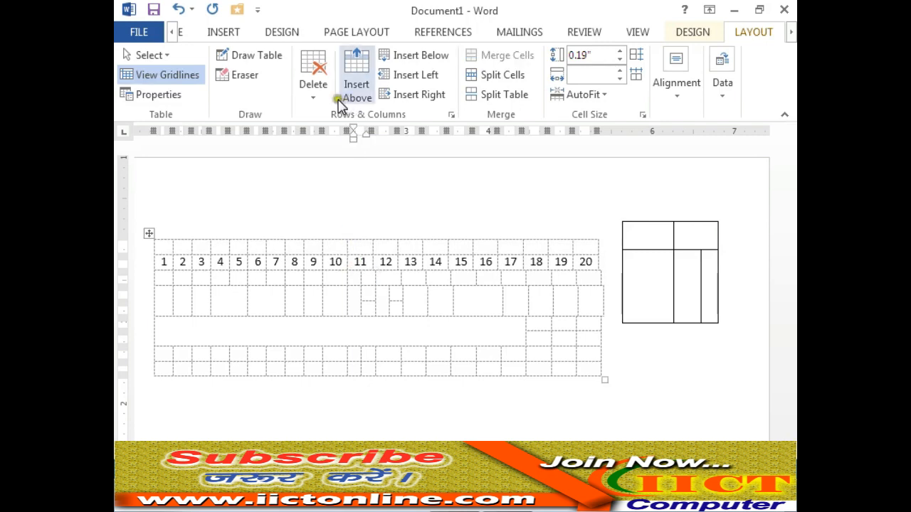
click(357, 84)
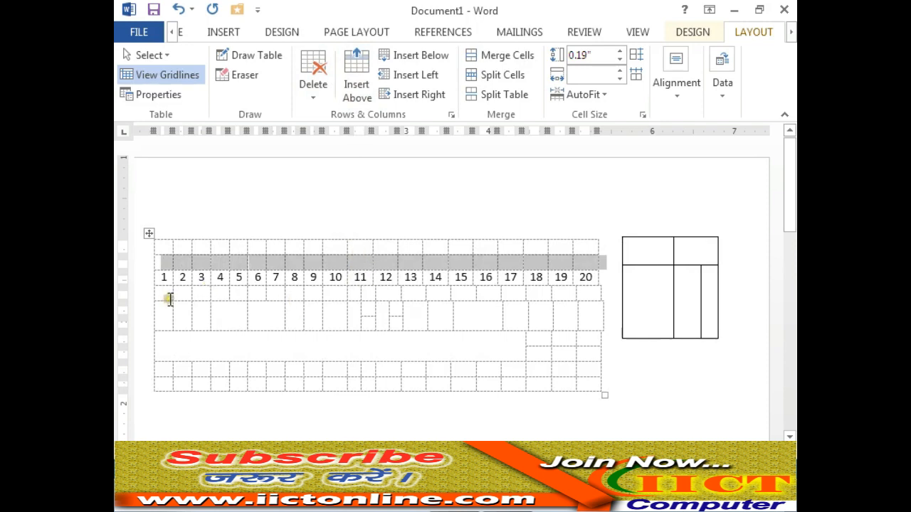
Delete all rows of the numbered table from the tall row with split cells down to the last row.
drag(170, 308, 588, 379)
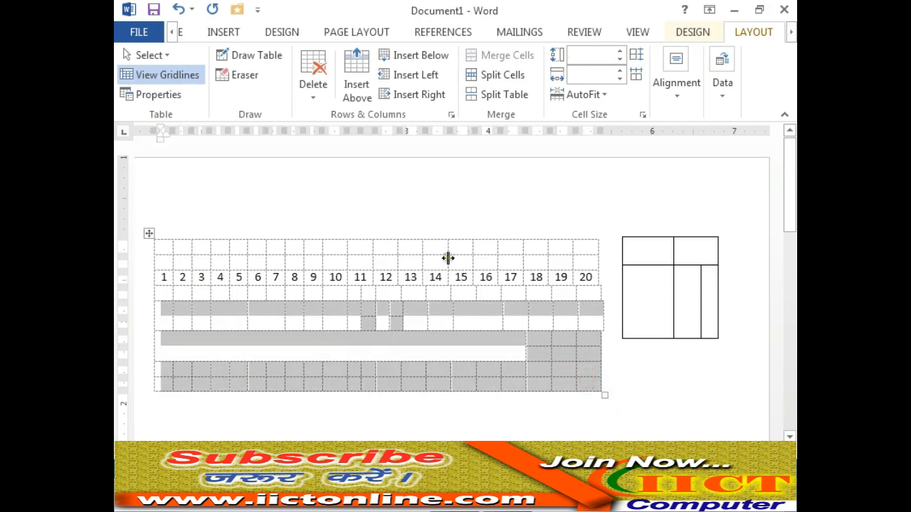
click(314, 97)
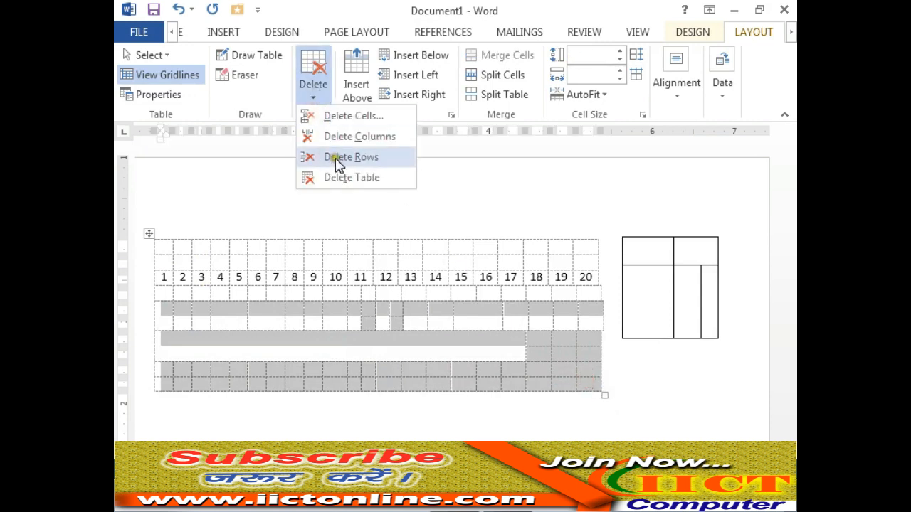
click(338, 160)
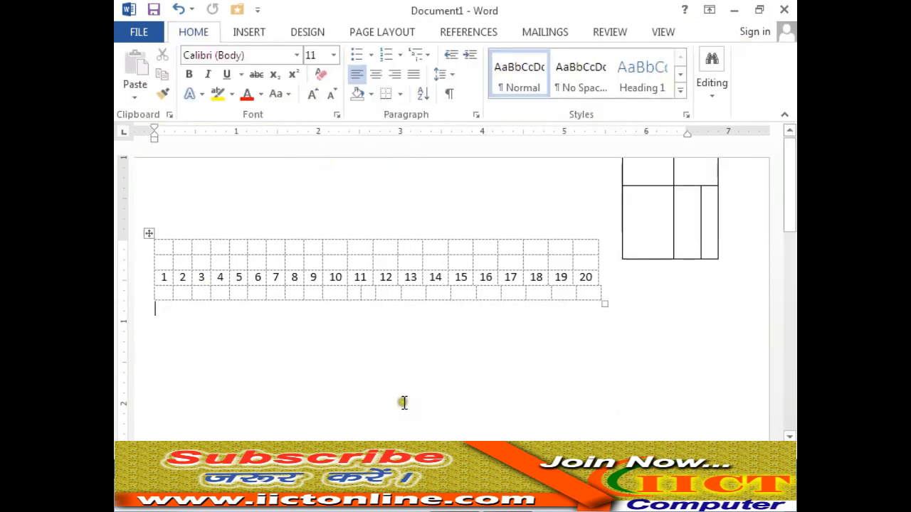
Insert two blank rows above the last row of the numbered table.
click(434, 291)
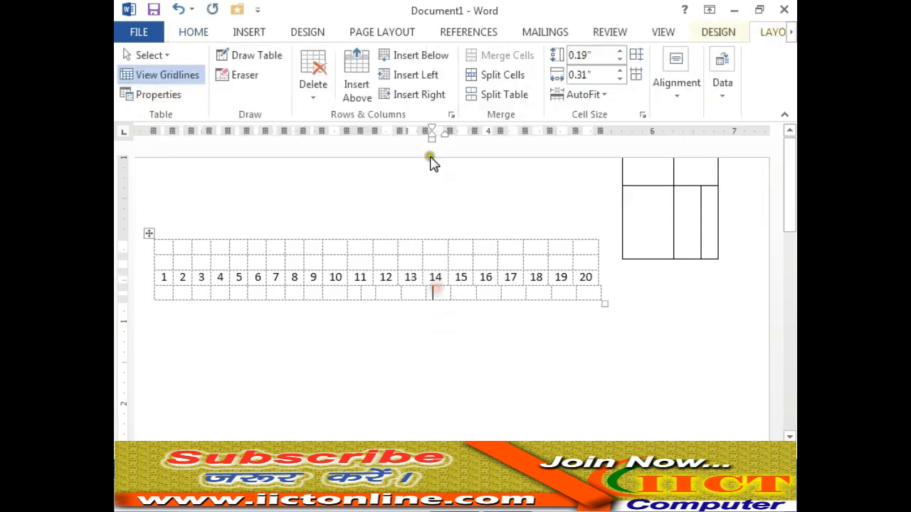
click(352, 99)
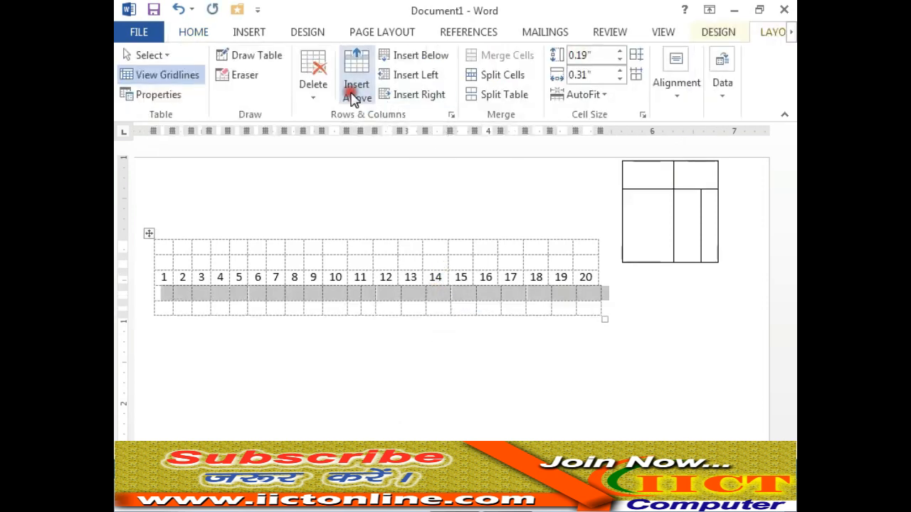
click(354, 98)
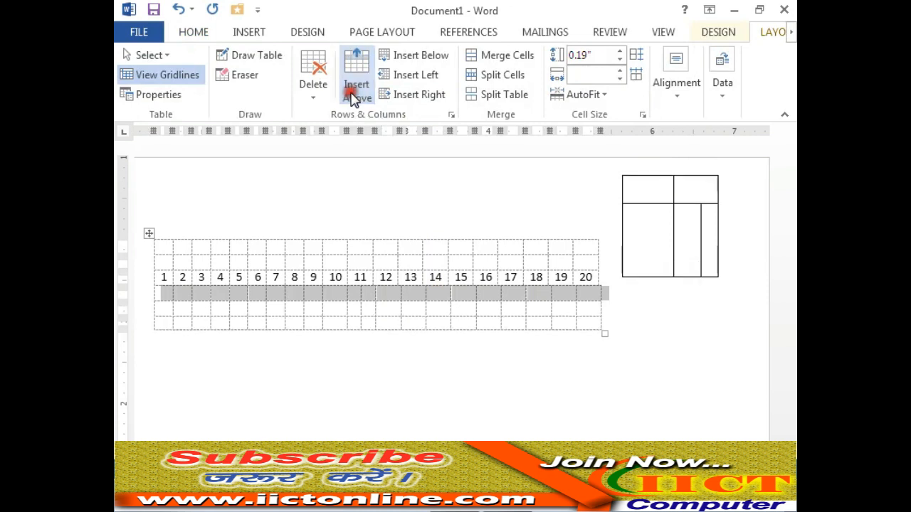
Insert a blank row below the last row of the numbered table.
click(433, 324)
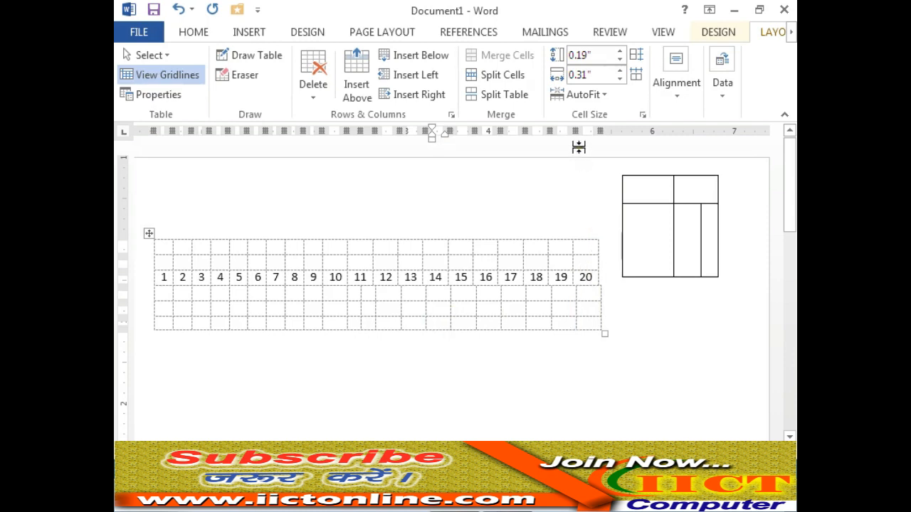
click(583, 320)
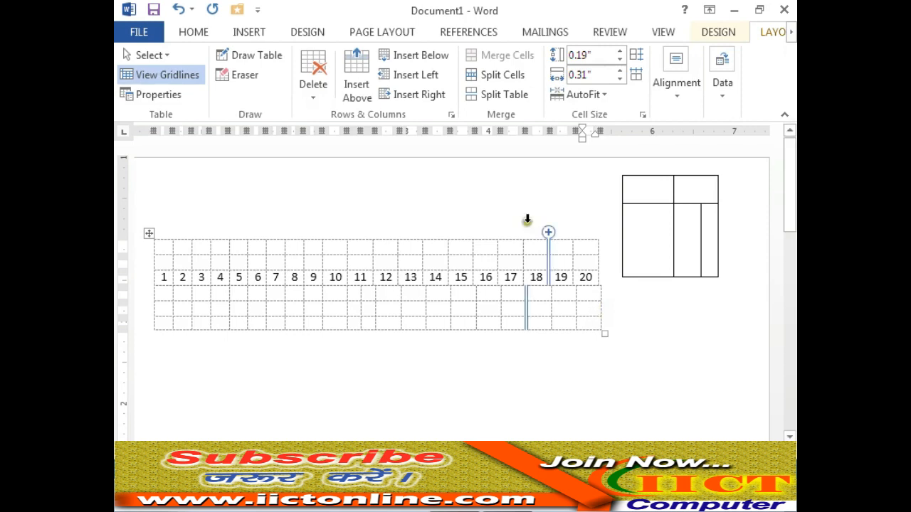
click(402, 57)
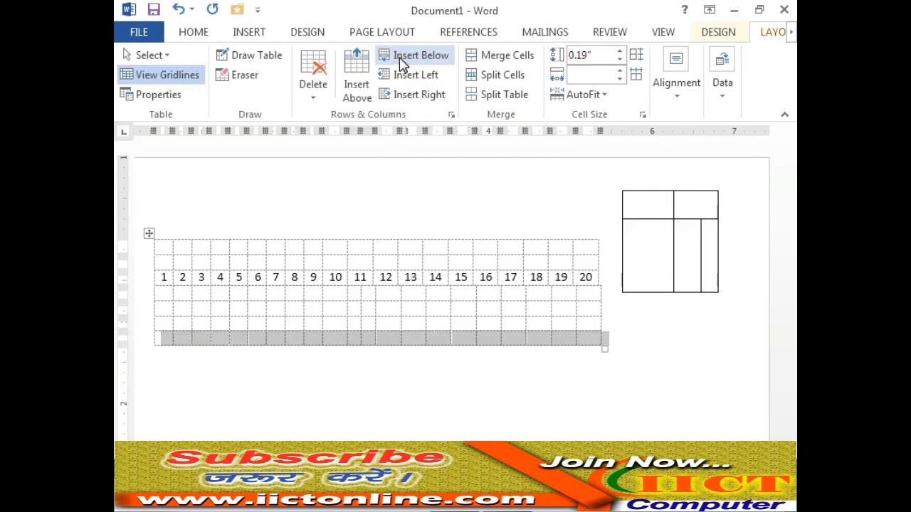
Enter 5 in the last row's cell under number 16 and insert another row below it.
click(491, 322)
click(488, 337)
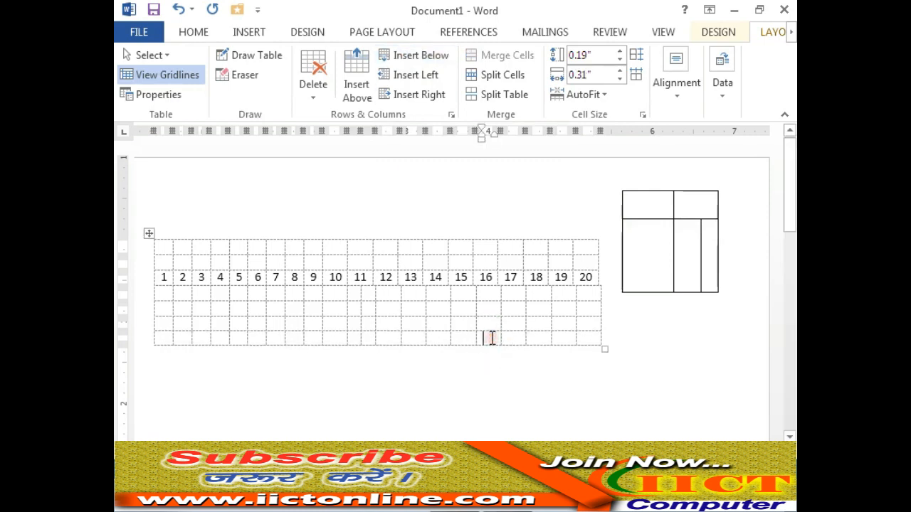
text(5)
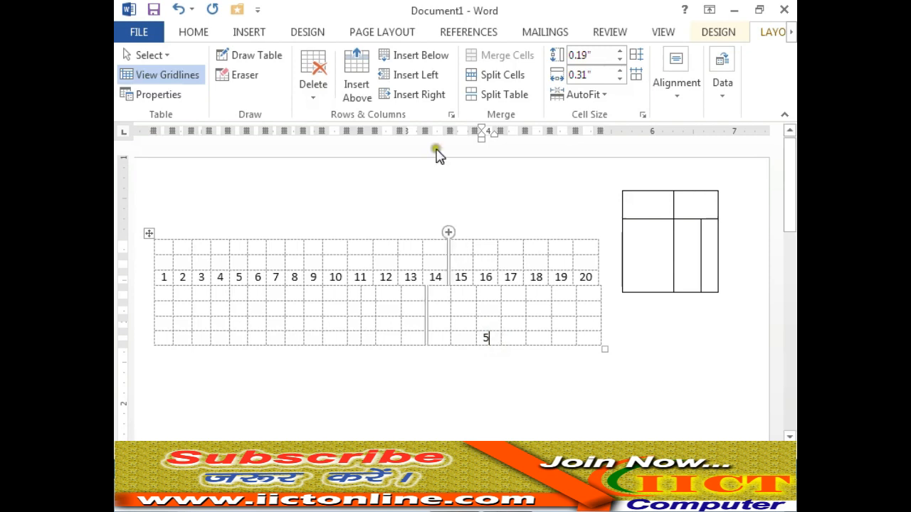
click(421, 57)
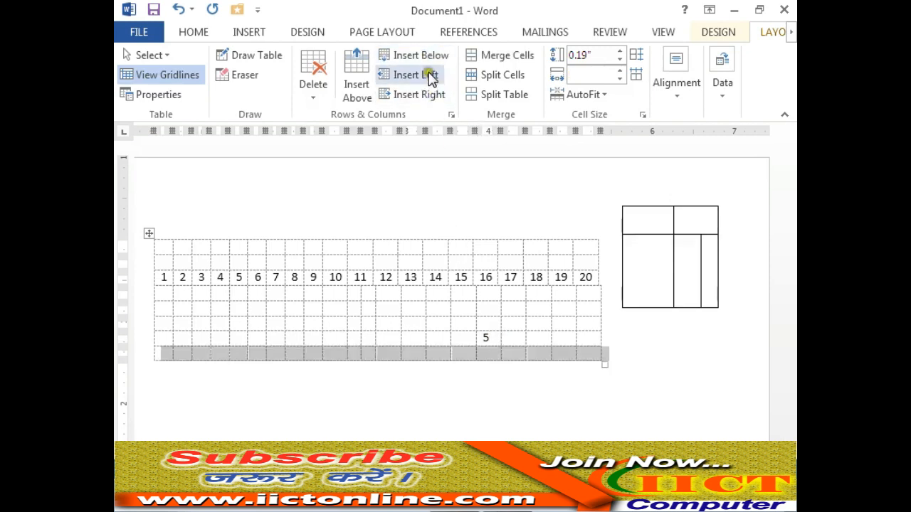
Insert a column to the left of the cell containing 5, and place the cursor back in that cell.
click(428, 74)
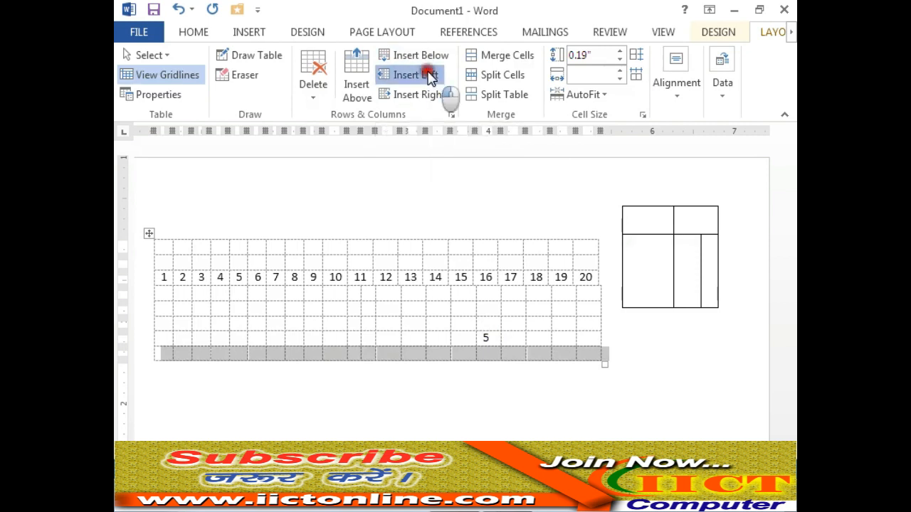
click(491, 340)
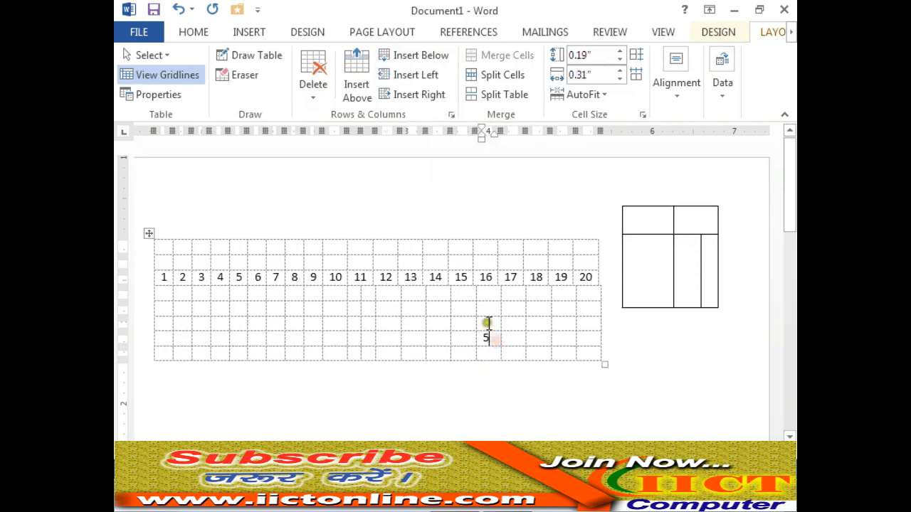
click(412, 78)
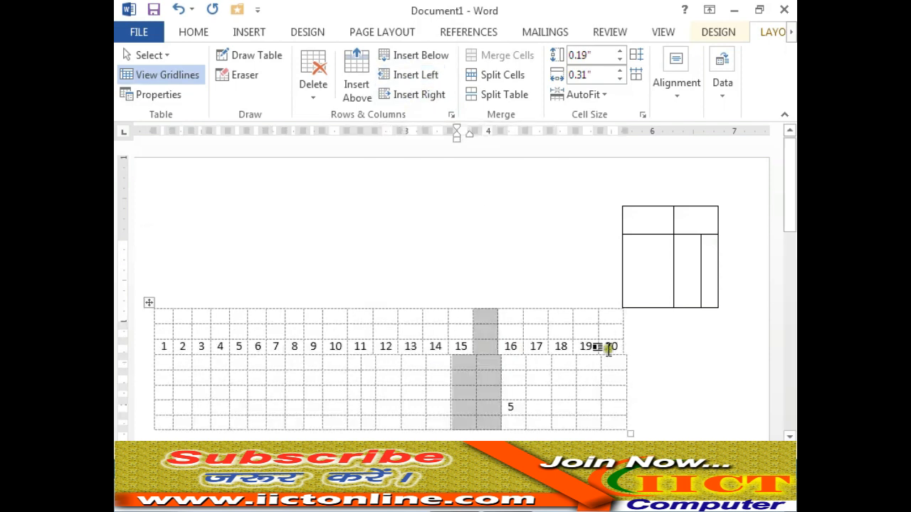
drag(787, 193, 788, 217)
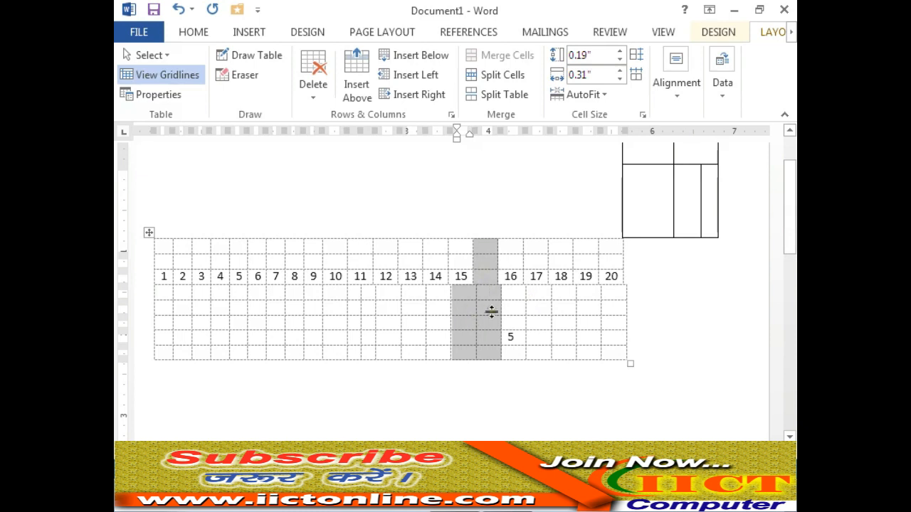
click(512, 338)
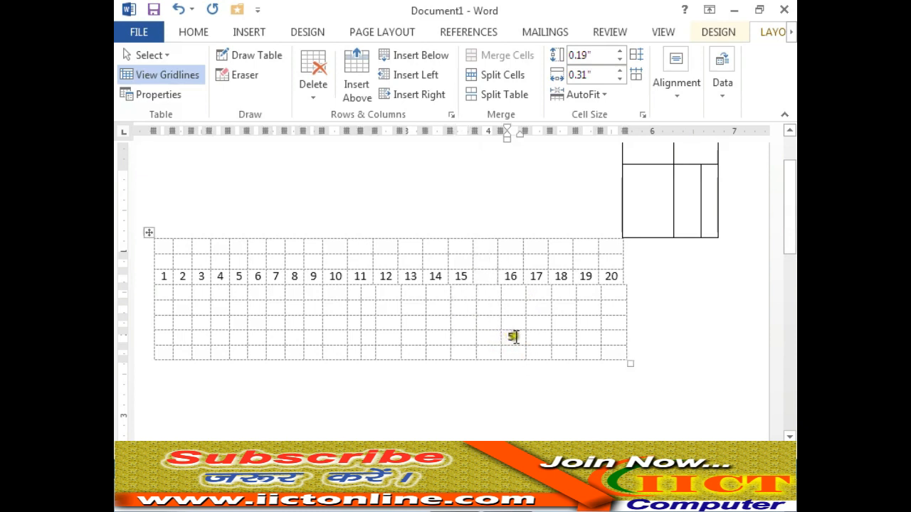
Insert a blank column to the right of the cell containing 5, plus three more columns between numbers 16 and 17.
click(425, 99)
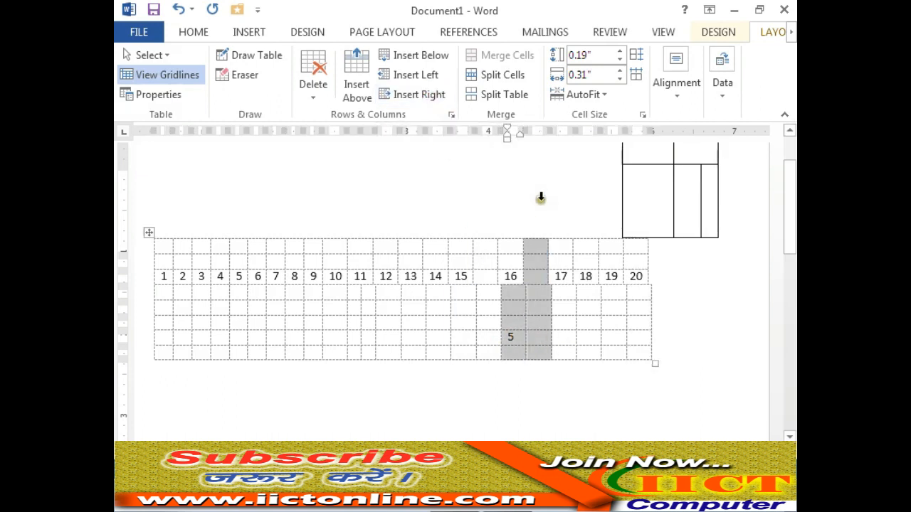
click(533, 250)
click(523, 231)
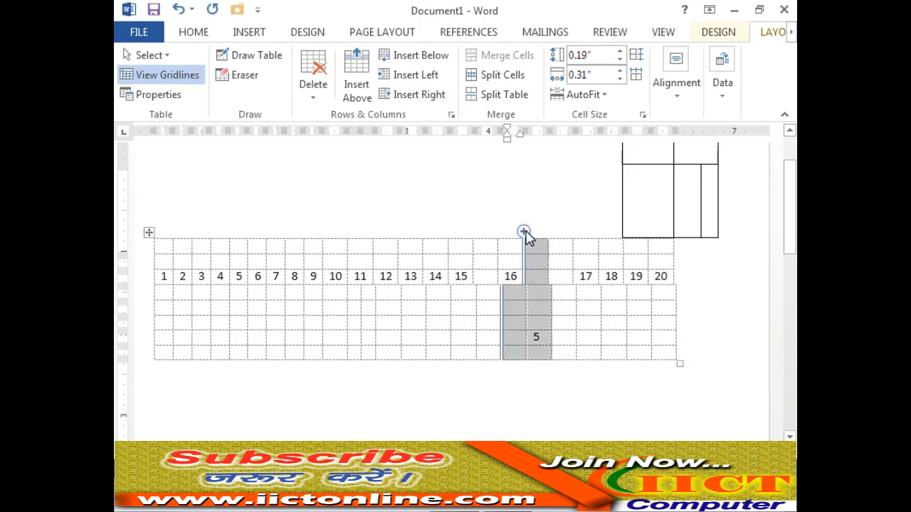
click(524, 232)
click(524, 232)
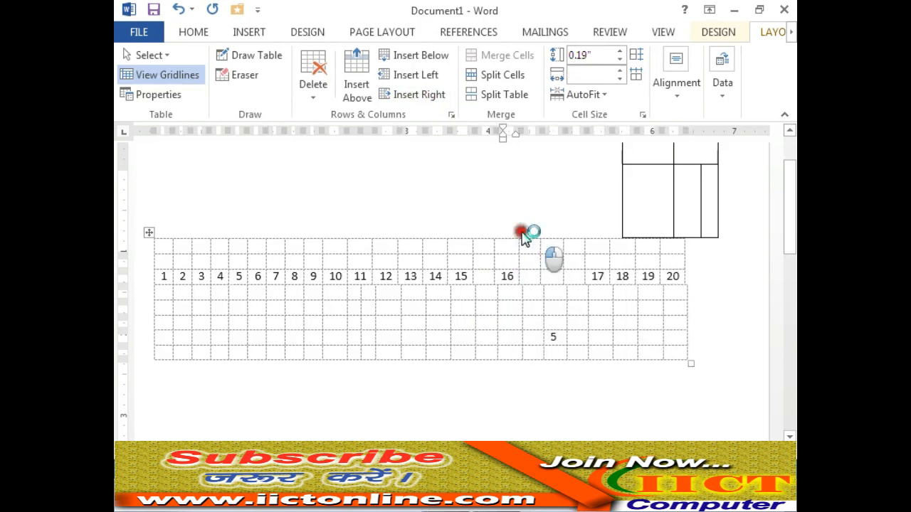
click(542, 355)
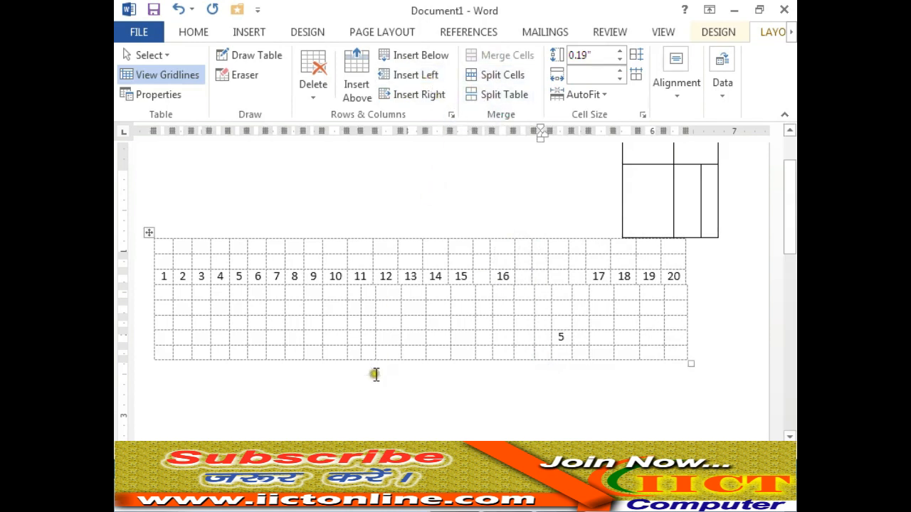
Merge the two blank cells two rows below 12 and 13, and the three-by-three block of cells starting two rows below 15.
drag(396, 304, 411, 306)
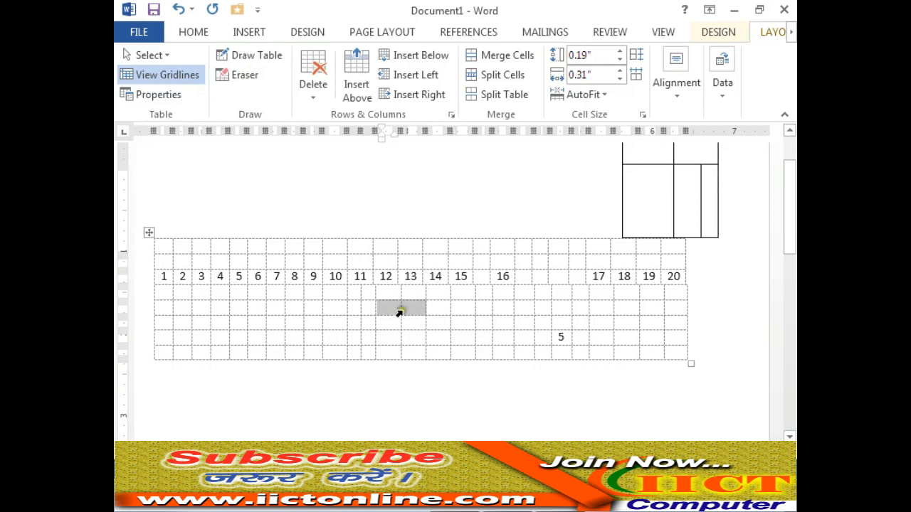
click(504, 57)
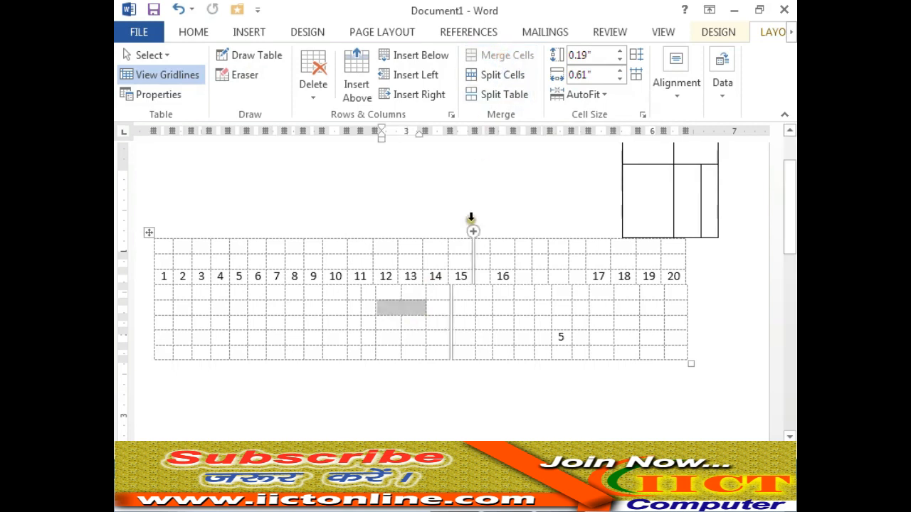
click(407, 309)
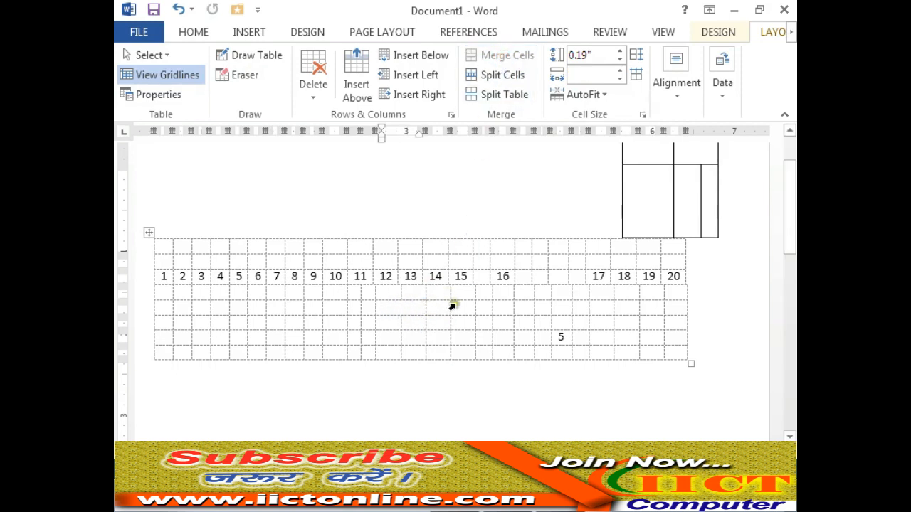
drag(462, 306, 498, 338)
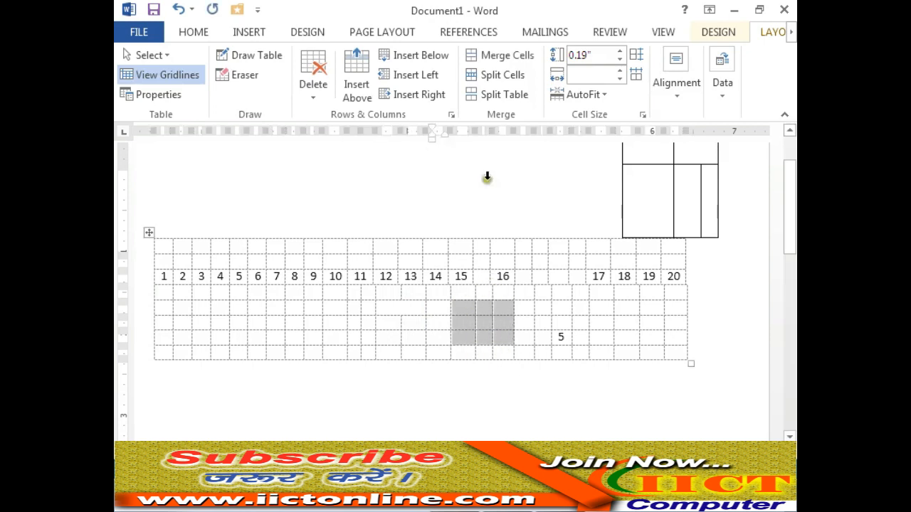
click(505, 57)
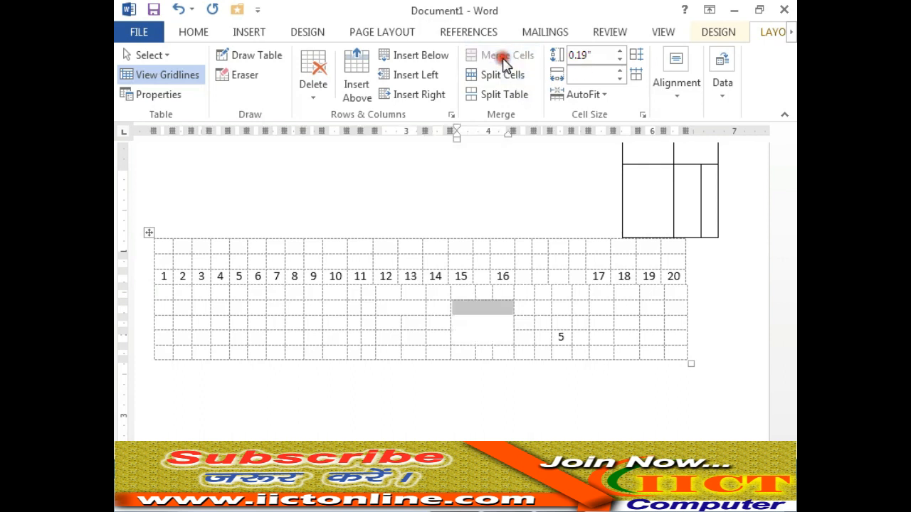
click(486, 320)
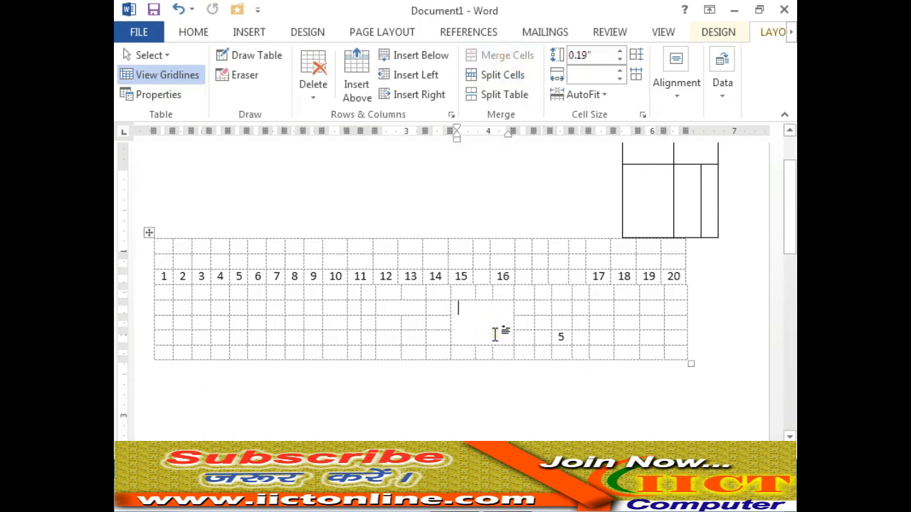
Split the table so that the blank row directly above the numbers starts a new table.
click(276, 260)
click(492, 94)
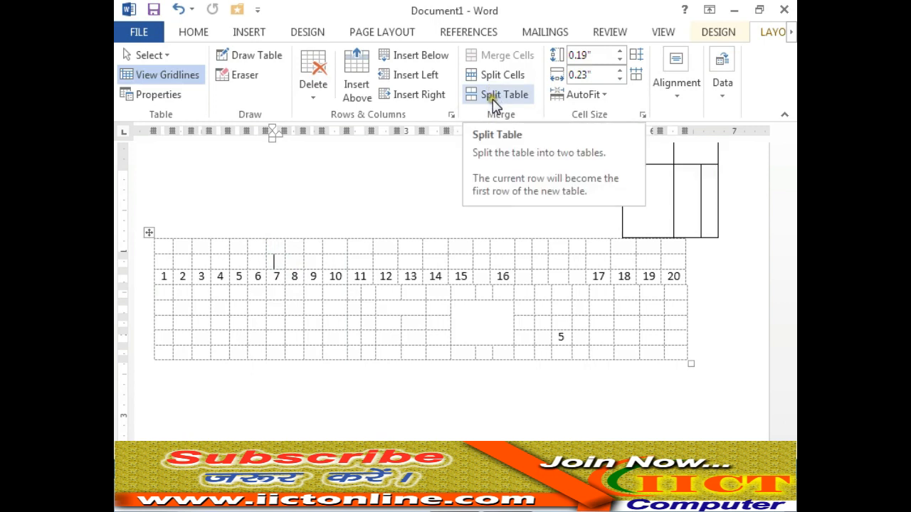
click(495, 76)
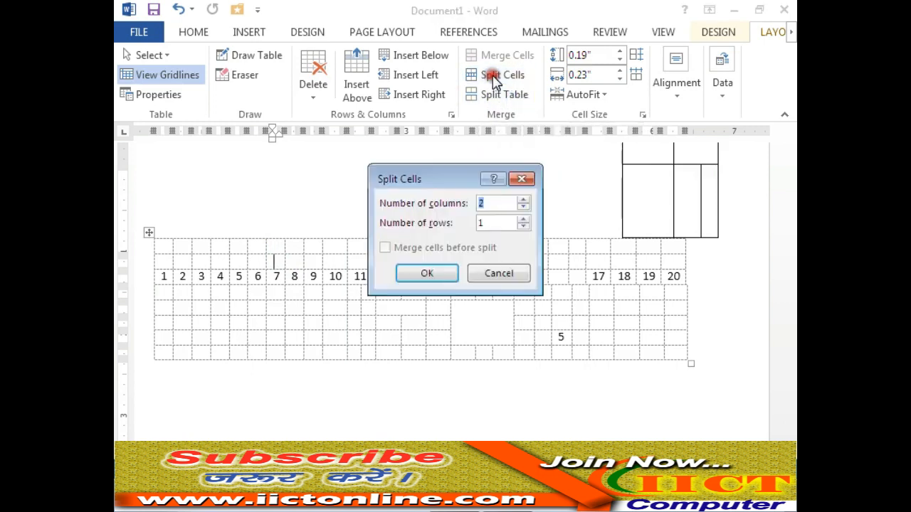
click(491, 275)
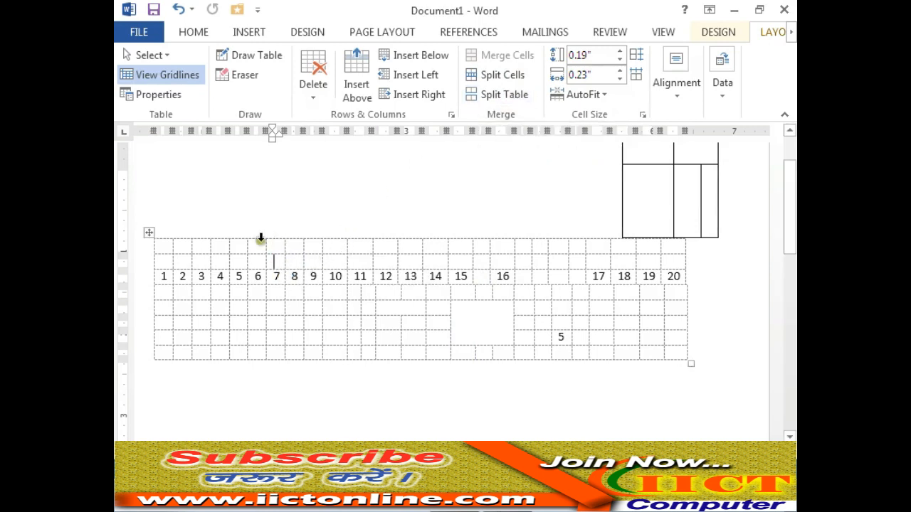
mouse_move(305, 242)
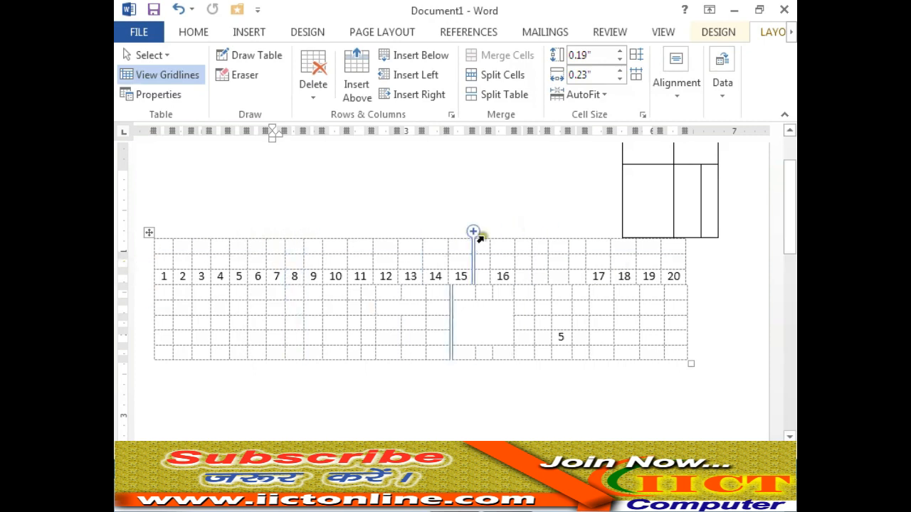
click(479, 94)
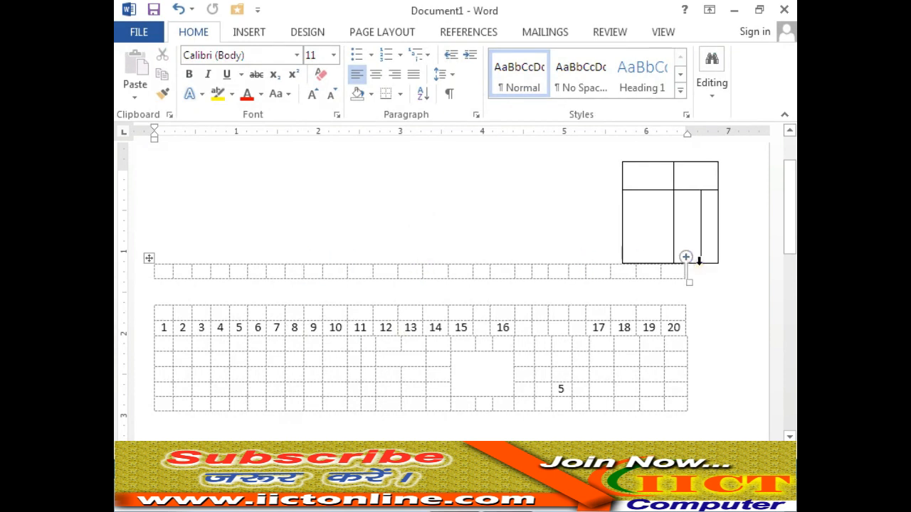
Split the table at the numbered row and again at the blank row directly below it.
click(459, 326)
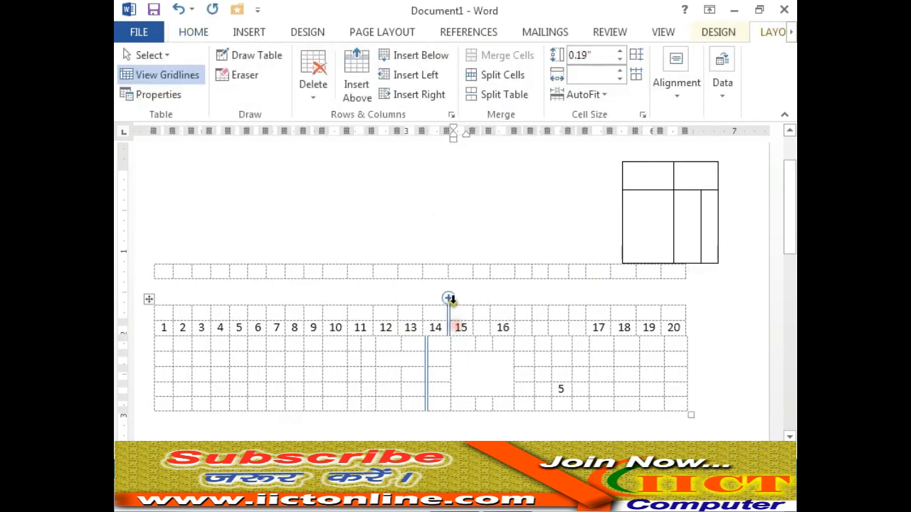
click(499, 94)
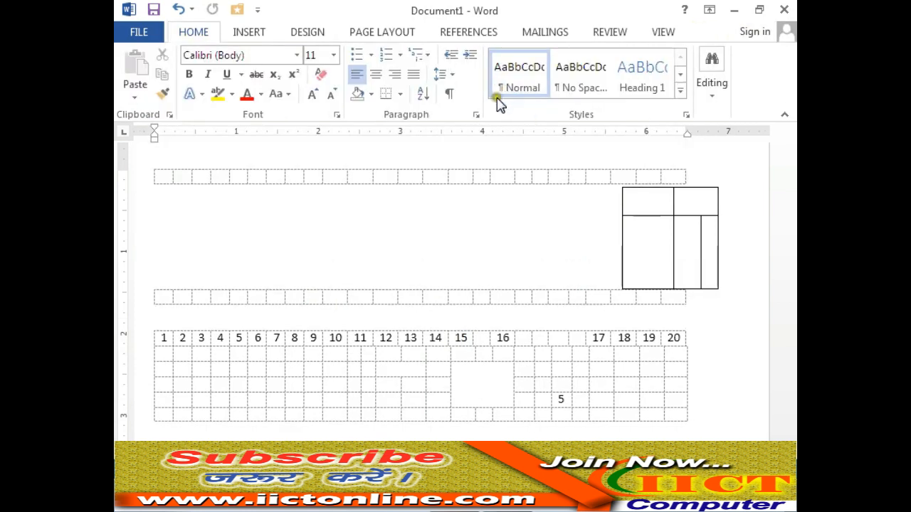
click(455, 354)
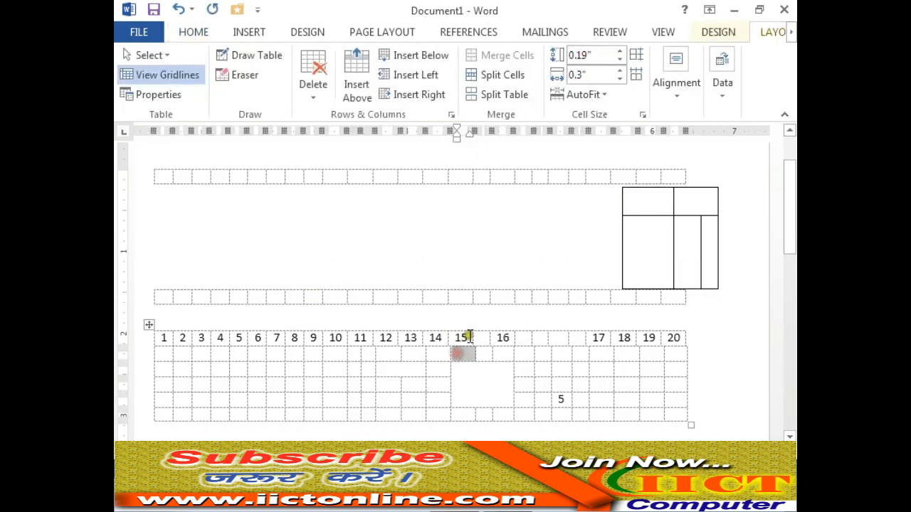
click(498, 95)
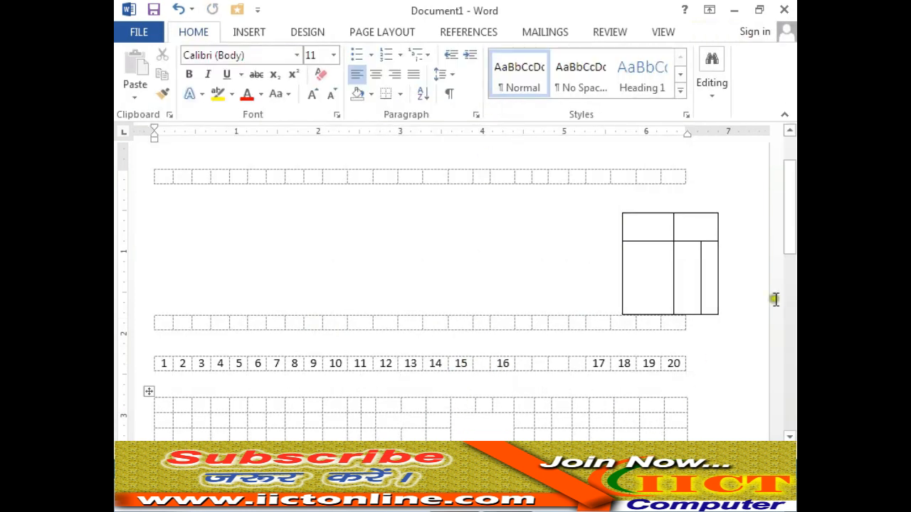
Split a blank cell slightly past the middle of the topmost single-row table into two columns.
mouse_move(793, 248)
mouse_down()
mouse_move(794, 264)
mouse_move(790, 243)
mouse_up()
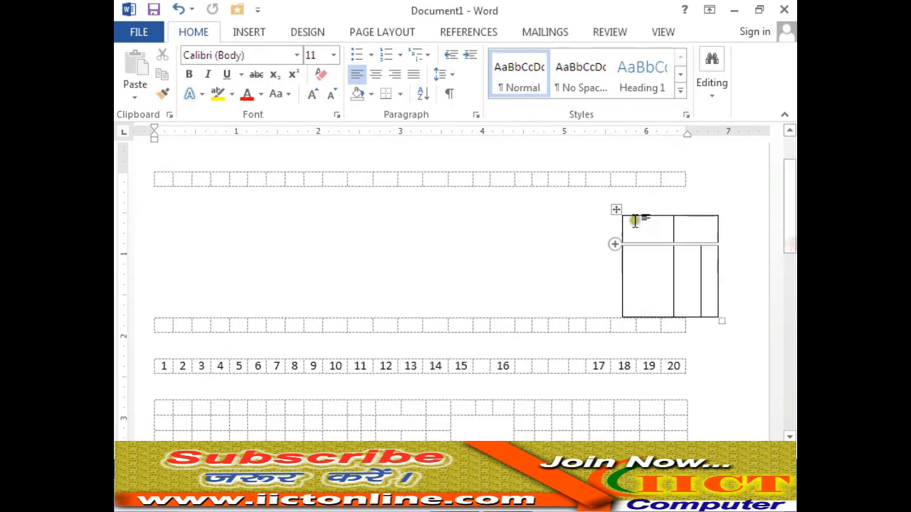
click(479, 178)
click(496, 77)
click(449, 277)
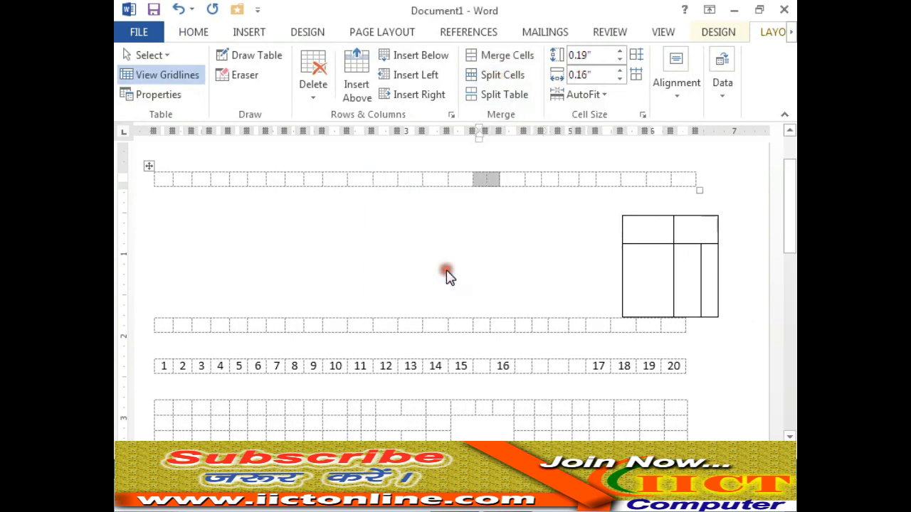
Split the second of the two new cells in the topmost table into 10 columns and 1 row.
click(495, 183)
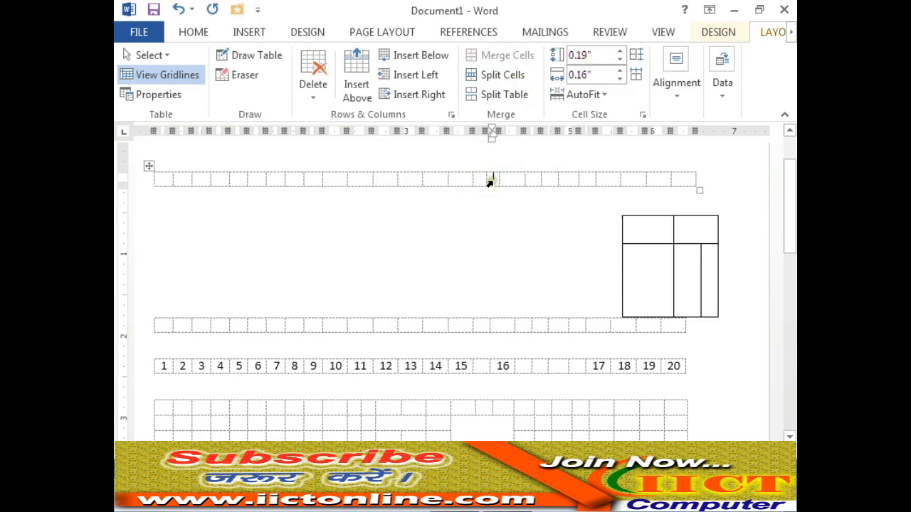
click(503, 77)
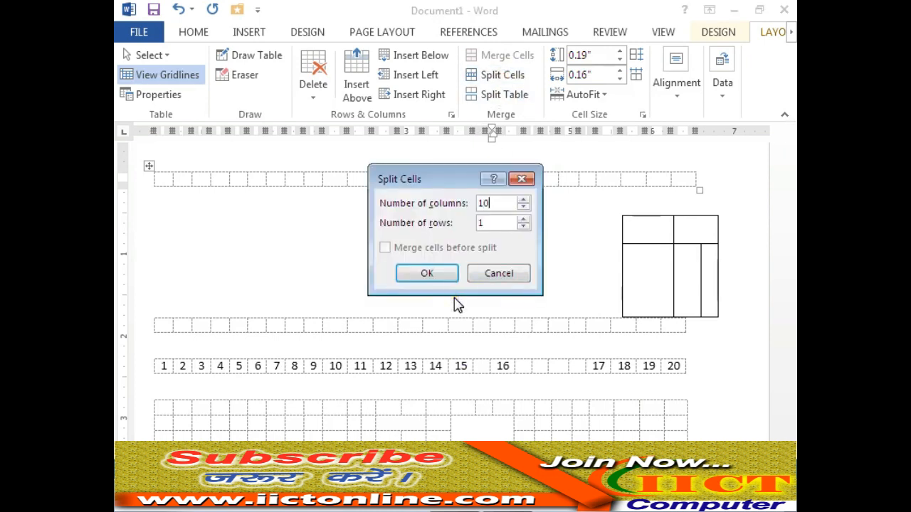
click(403, 280)
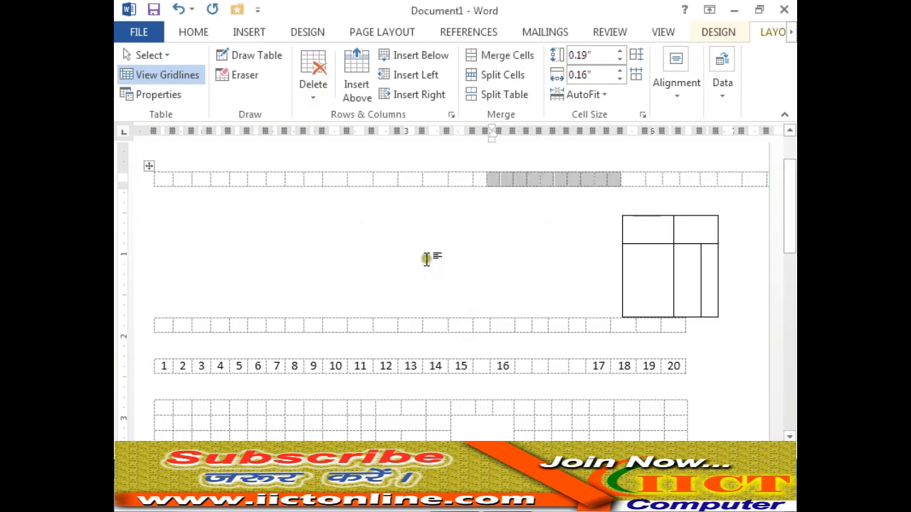
Set the row height at the ninth of the ten split cells to 0.8" and raise it to 1.5".
click(599, 180)
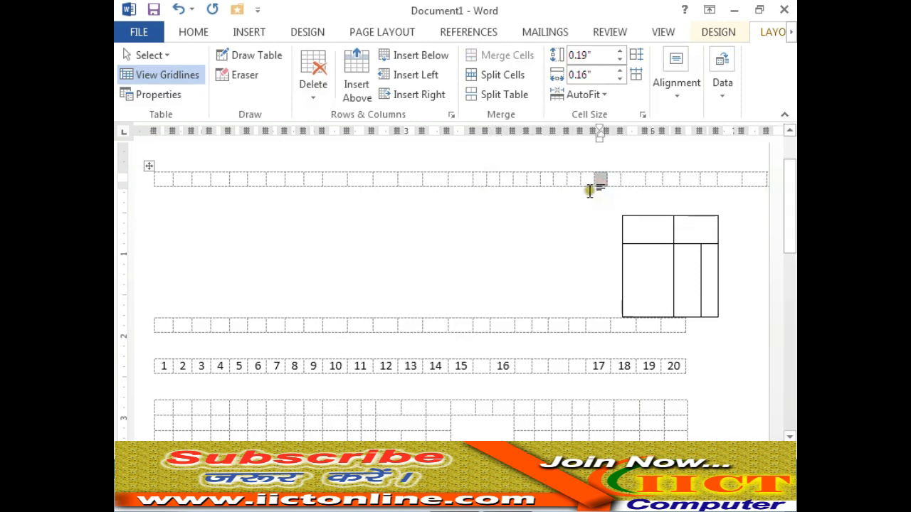
click(599, 54)
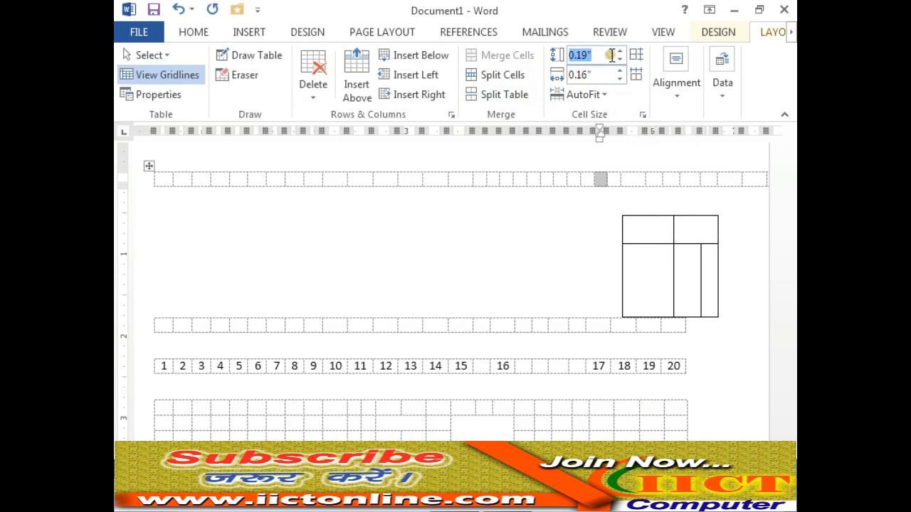
text(0.8)
key(Return)
click(619, 53)
click(619, 53)
click(619, 53)
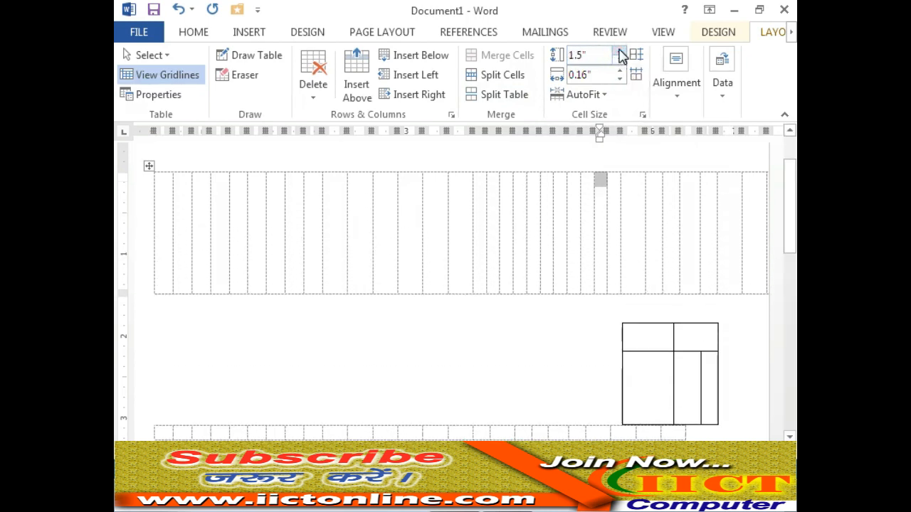
Reduce the row height of the topmost table to 0.01".
click(619, 61)
click(619, 61)
click(619, 61)
click(619, 61)
click(619, 60)
click(619, 60)
Widen the ninth of the ten split cells in the topmost table to 1.1".
click(619, 72)
click(618, 72)
double_click(618, 72)
click(618, 71)
double_click(619, 72)
double_click(619, 71)
click(618, 72)
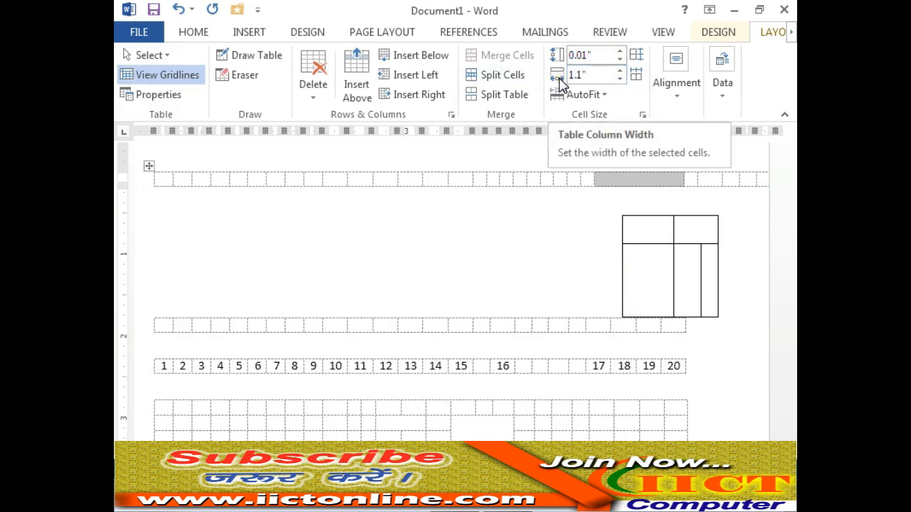
Enter iict in the widened cell and AutoFit the topmost table to its contents.
click(601, 100)
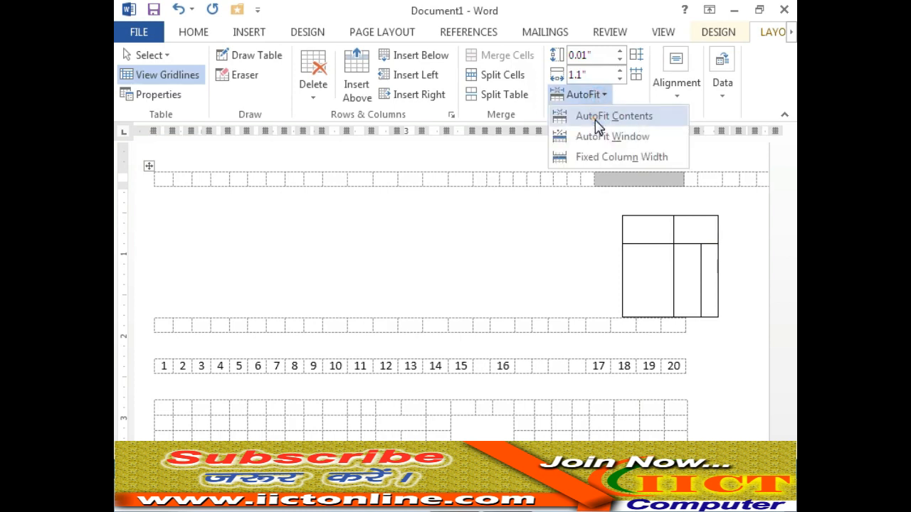
click(623, 184)
click(623, 182)
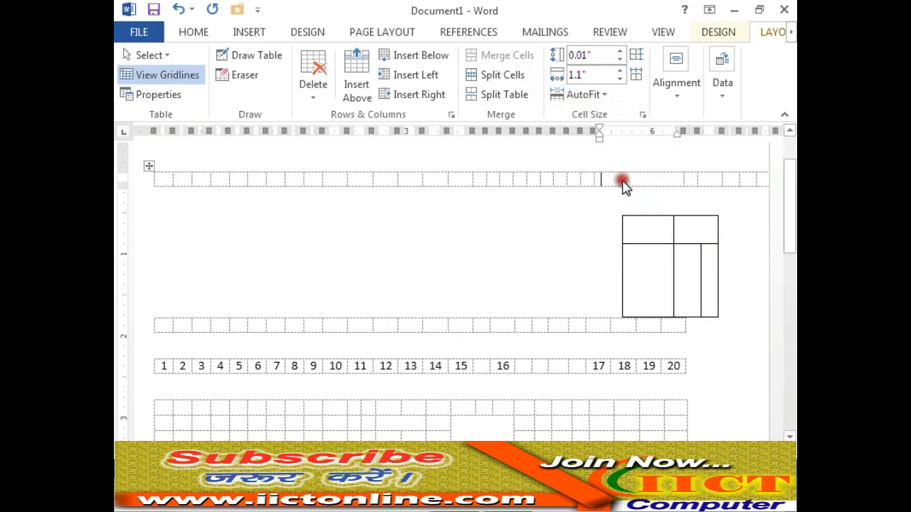
text(iict)
click(587, 95)
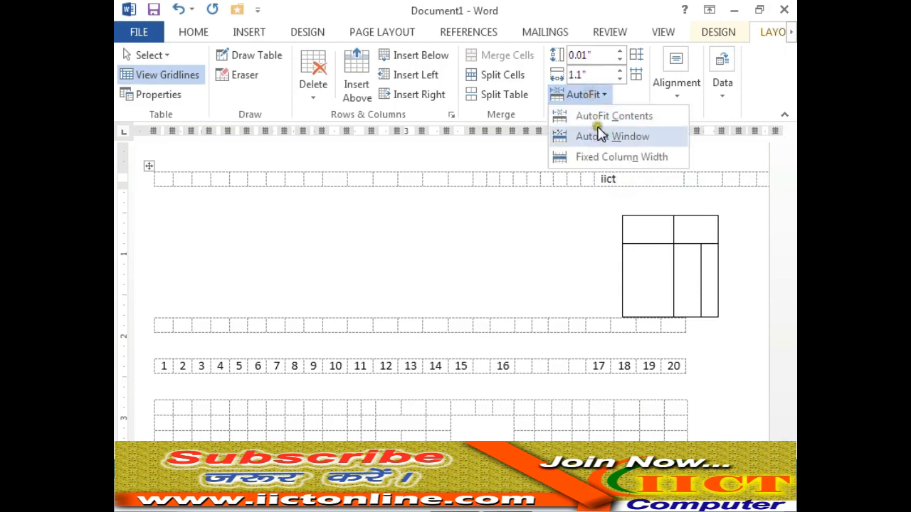
click(596, 117)
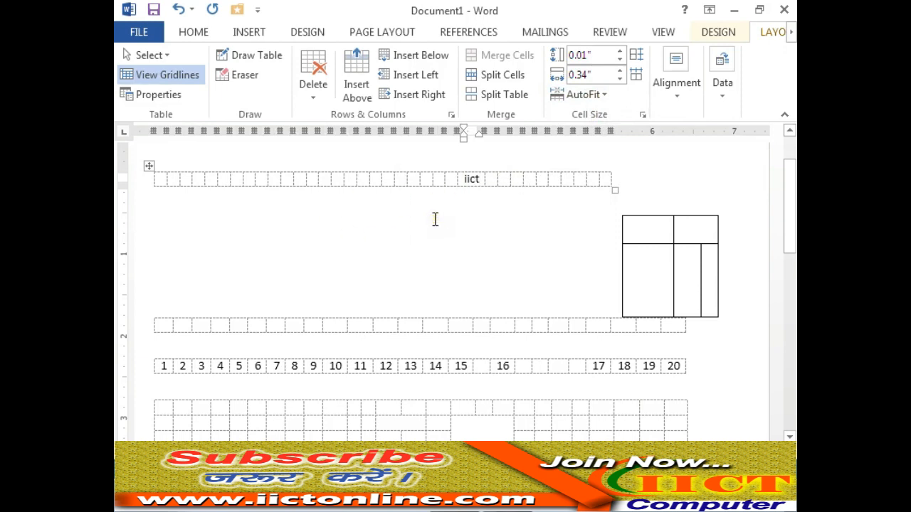
Enter iict in a second cell of the topmost table, seven cells before the existing iict.
click(374, 178)
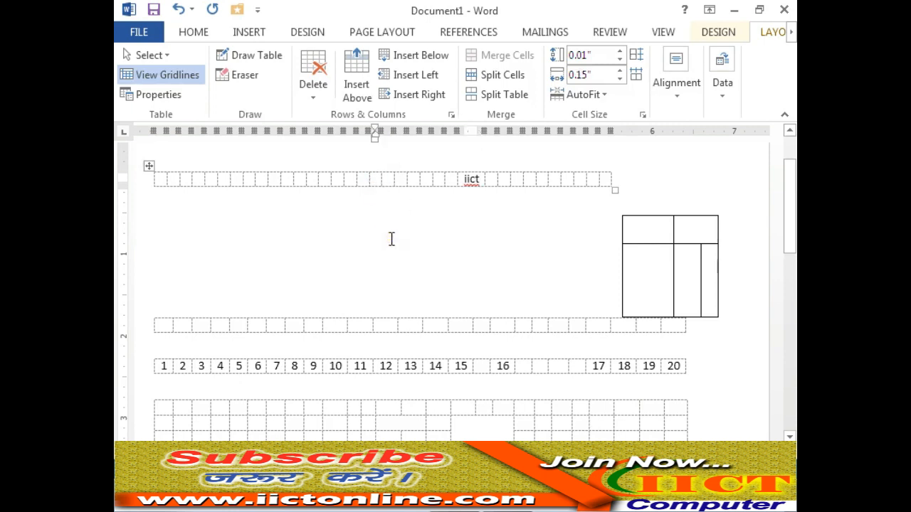
text(iic)
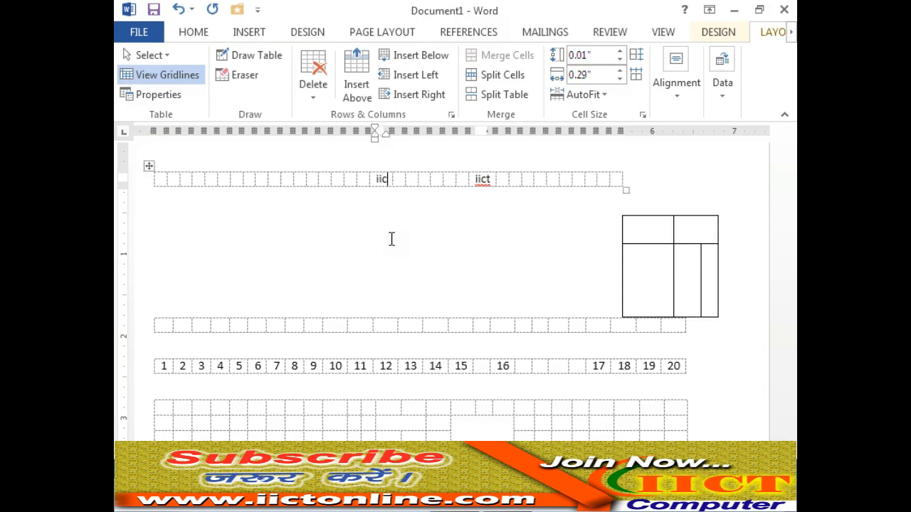
text(t)
click(403, 244)
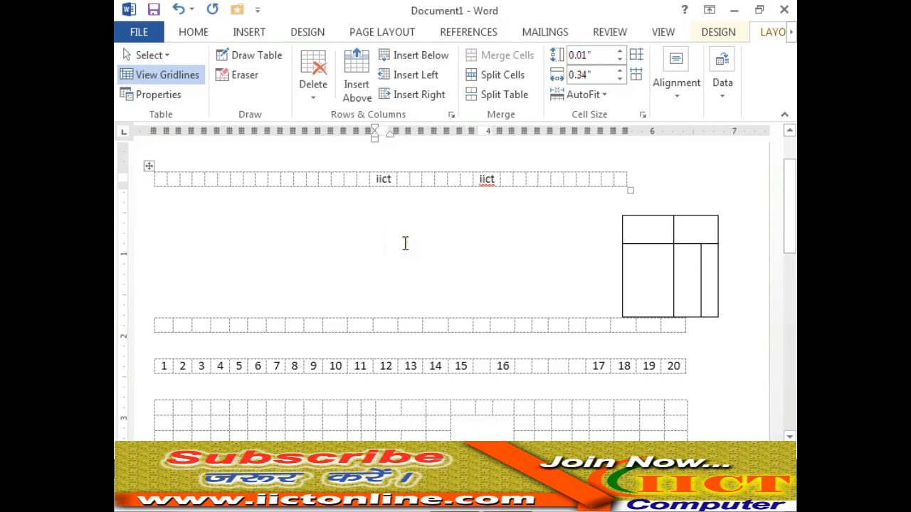
AutoFit the topmost table to the window, and apply fixed column width to it.
click(582, 98)
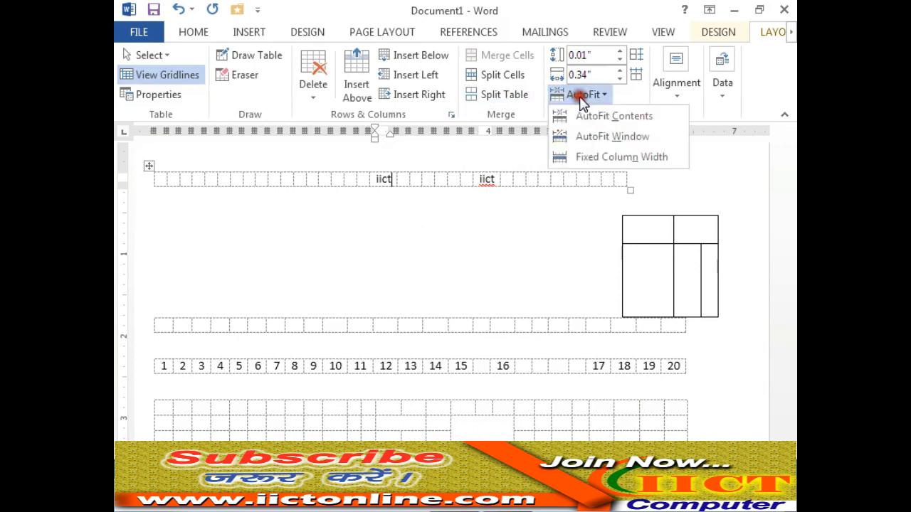
click(592, 141)
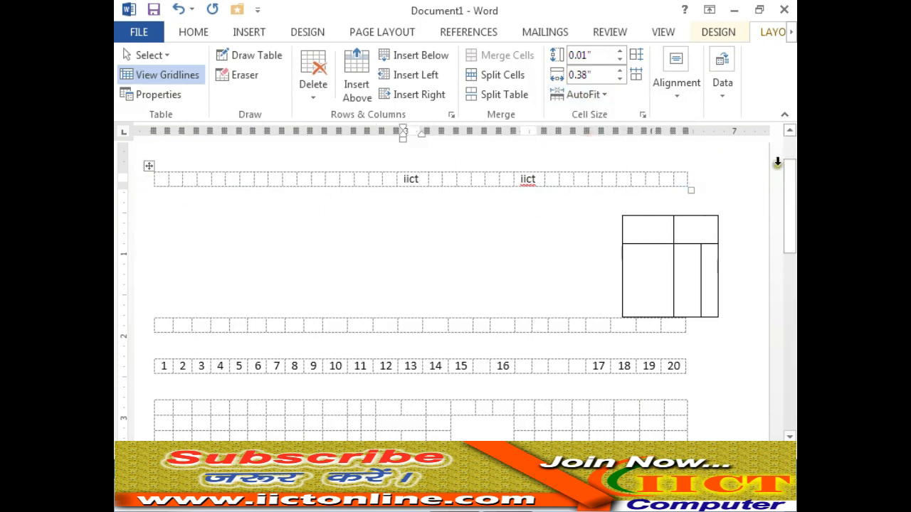
click(588, 96)
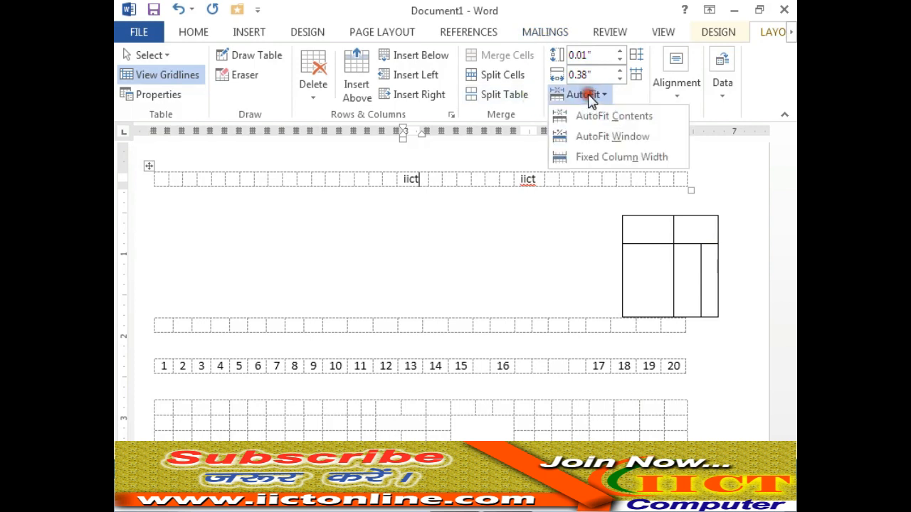
click(600, 159)
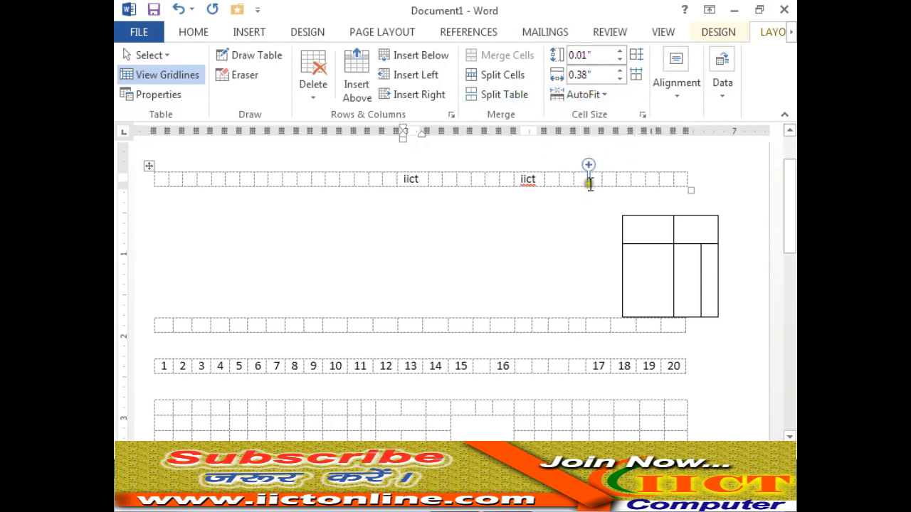
mouse_move(157, 181)
mouse_down()
mouse_move(341, 187)
mouse_move(571, 172)
mouse_up()
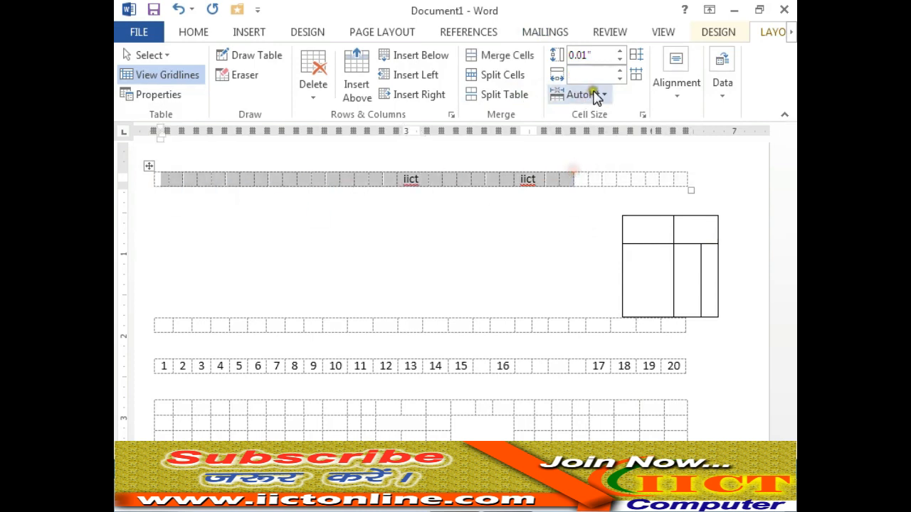
click(588, 94)
click(598, 160)
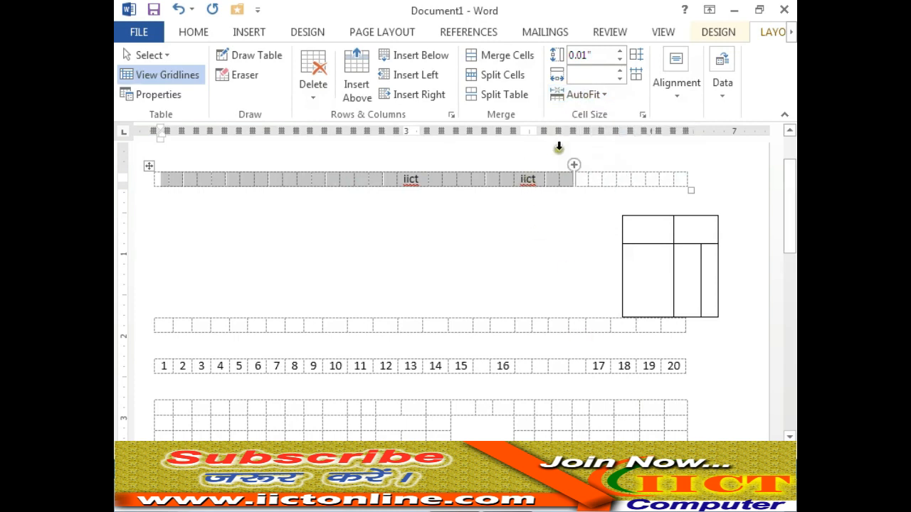
AutoFit the topmost table to its contents, applying it again with the second iict cell selected.
click(582, 95)
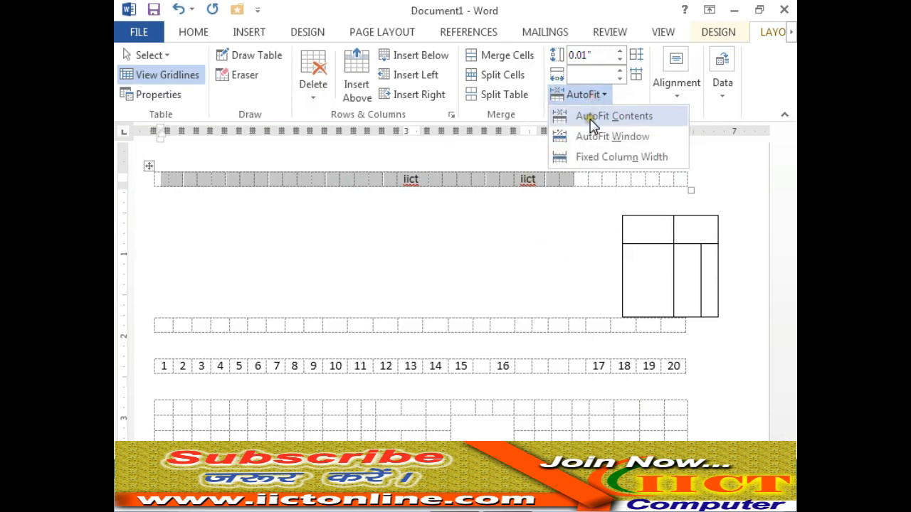
click(592, 121)
click(585, 94)
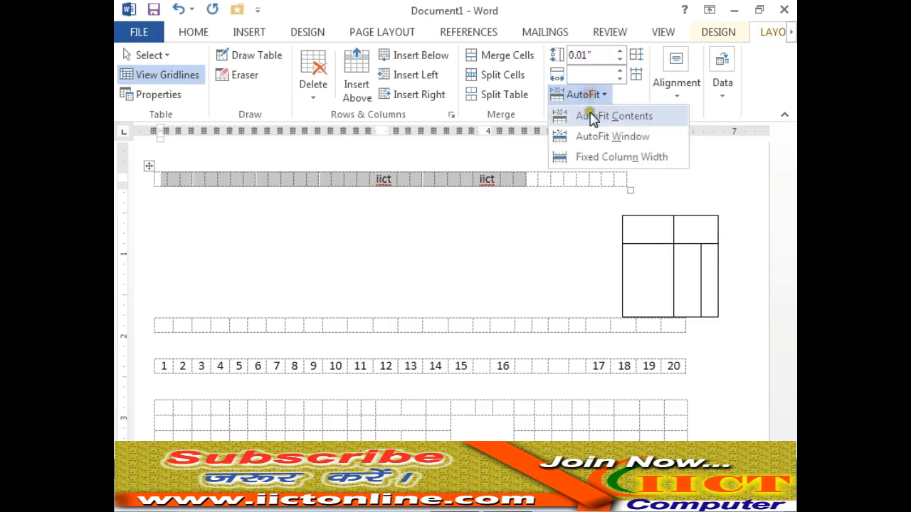
click(592, 117)
double_click(490, 179)
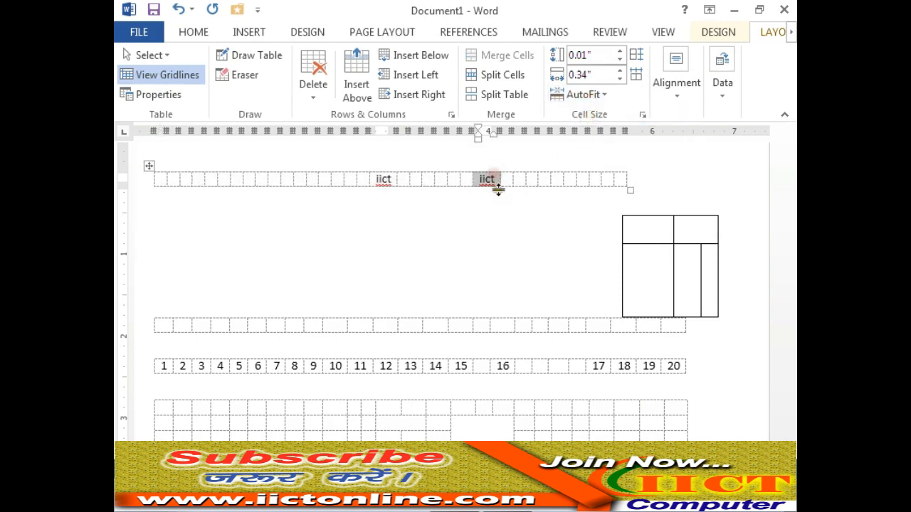
click(589, 95)
click(590, 117)
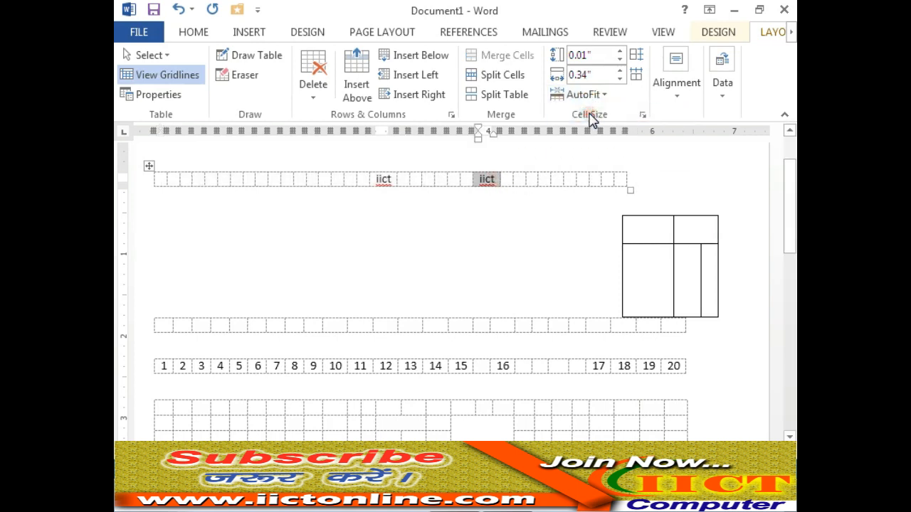
Delete the eight empty cells directly after the second iict in the topmost table, shifting cells left.
click(484, 179)
drag(506, 179, 601, 178)
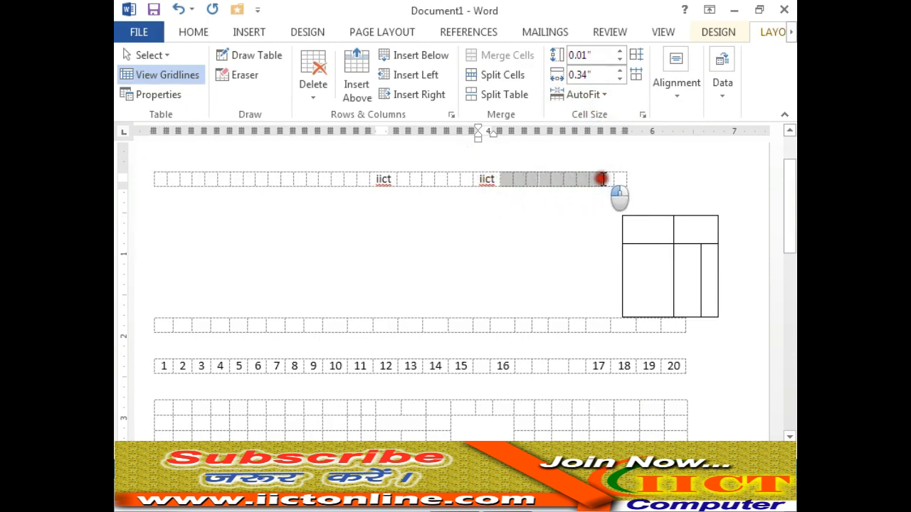
click(313, 84)
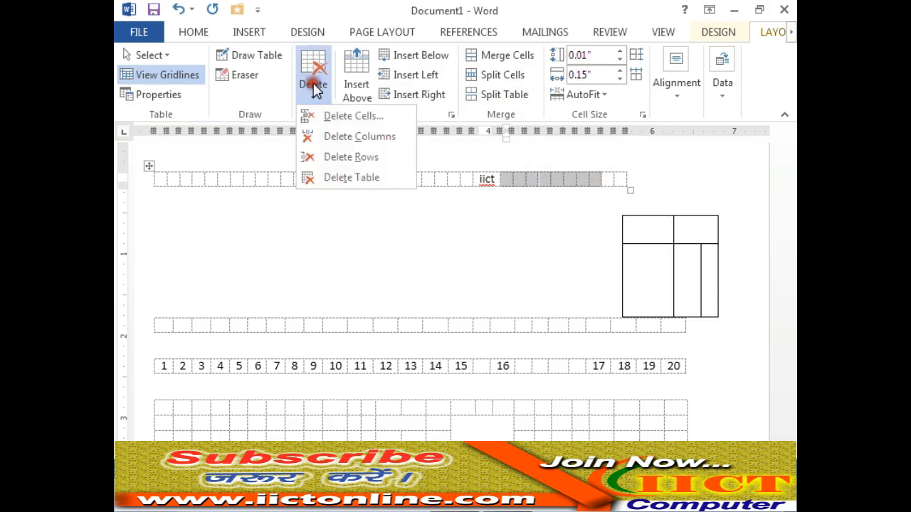
click(336, 116)
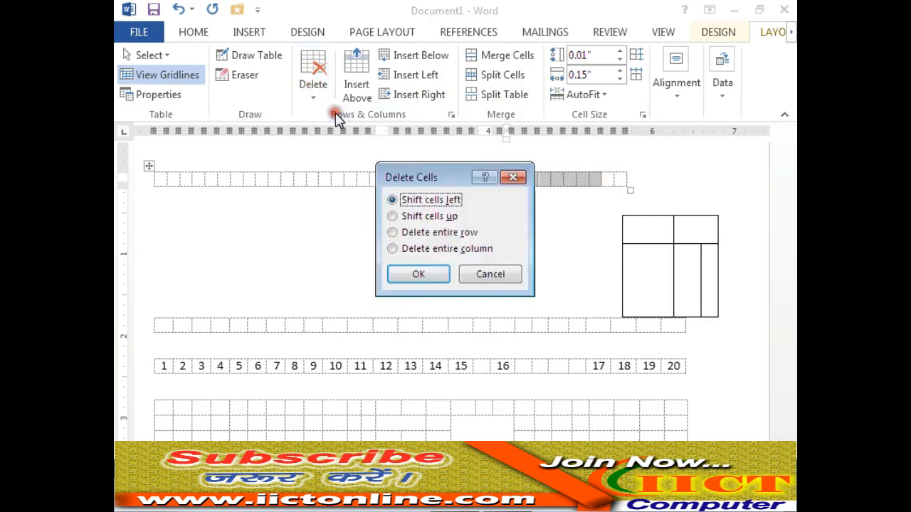
click(420, 274)
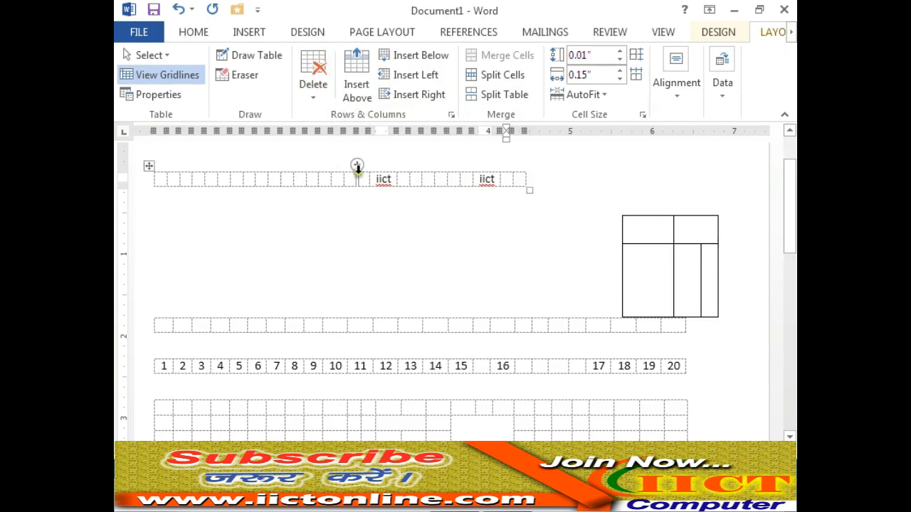
Run the topmost table through AutoFit Window and AutoFit Contents, ending with Fixed Column Width.
click(600, 94)
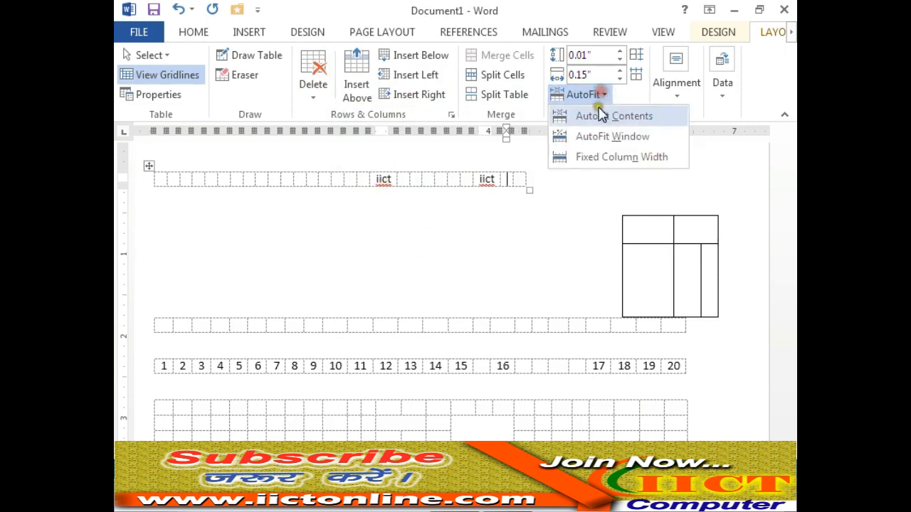
click(610, 138)
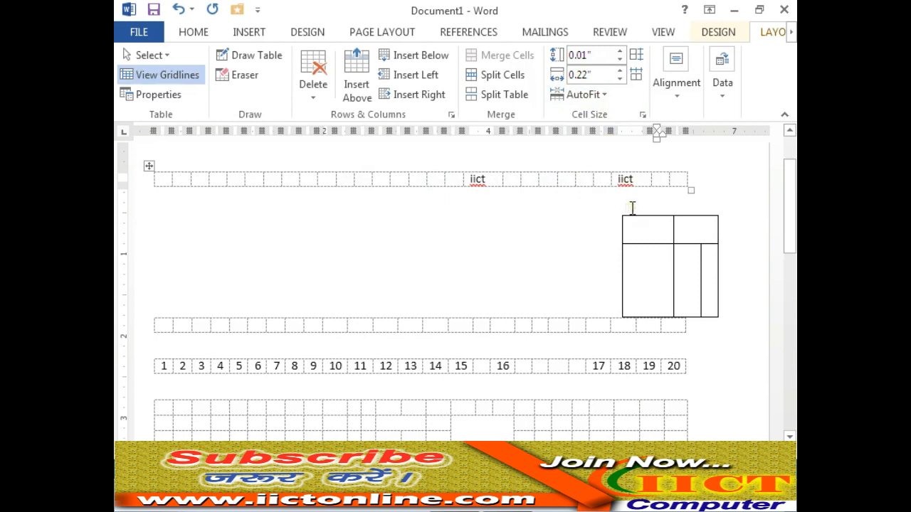
click(585, 94)
click(591, 117)
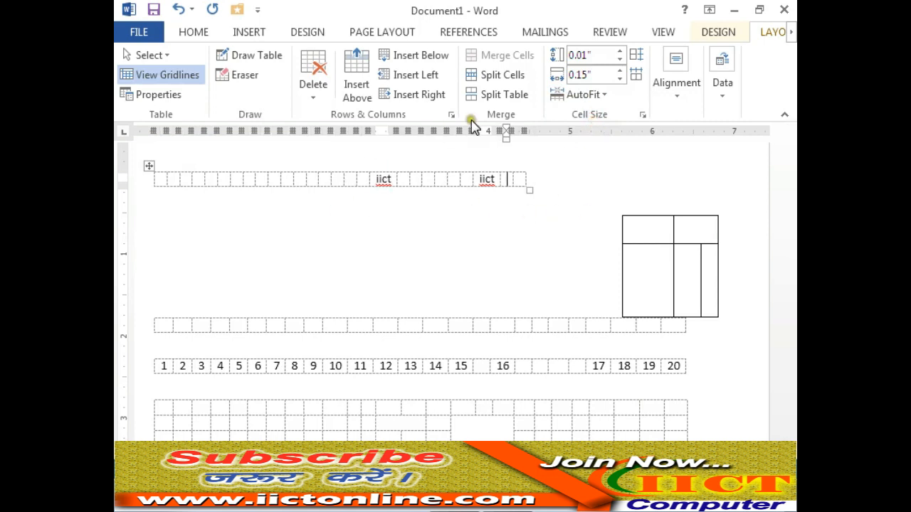
click(580, 94)
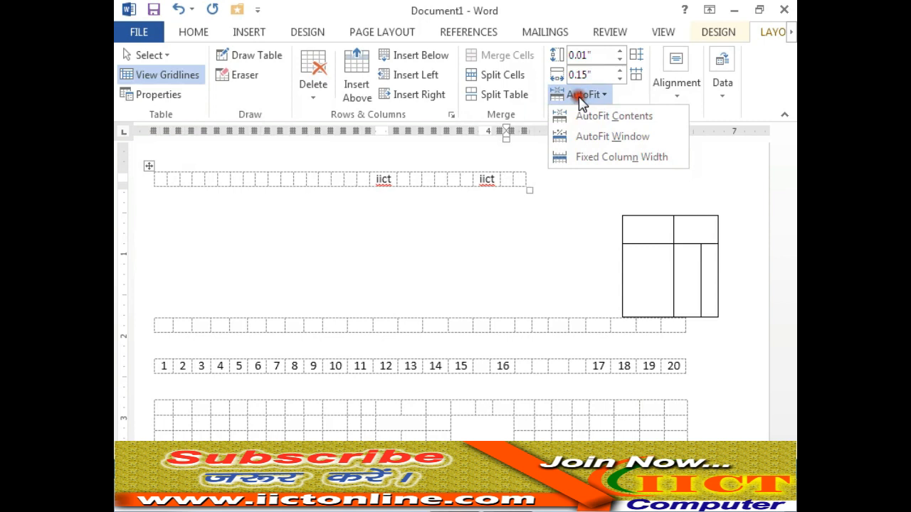
click(593, 160)
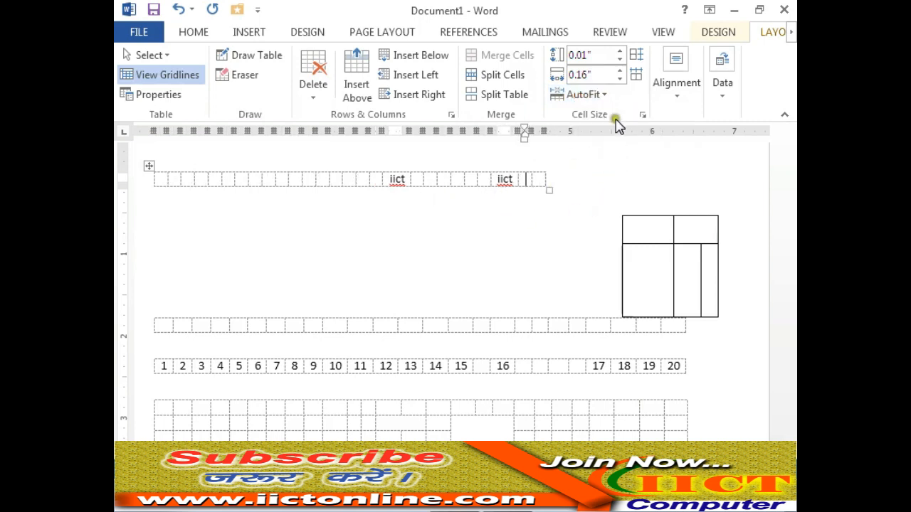
Enlarge the whole topmost table to a row height of about 1.02" with empty columns about 0.25" wide.
click(676, 96)
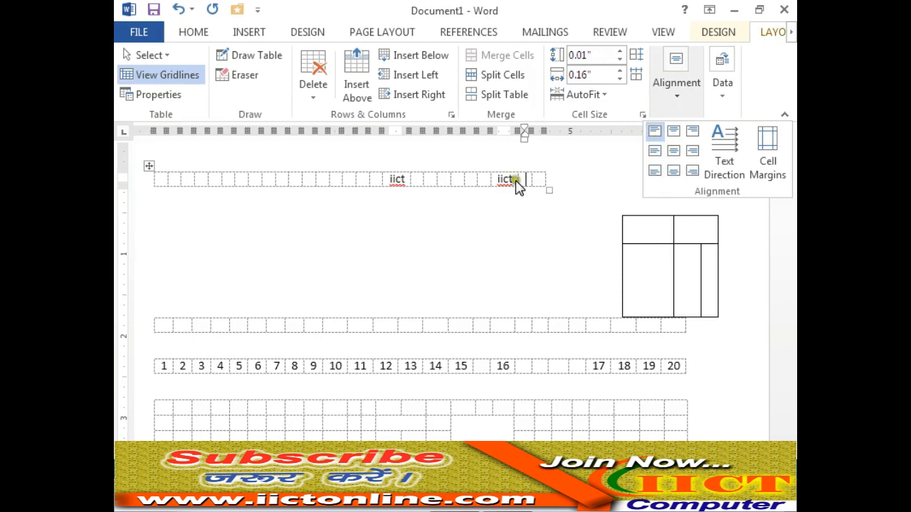
click(551, 192)
drag(549, 189, 671, 260)
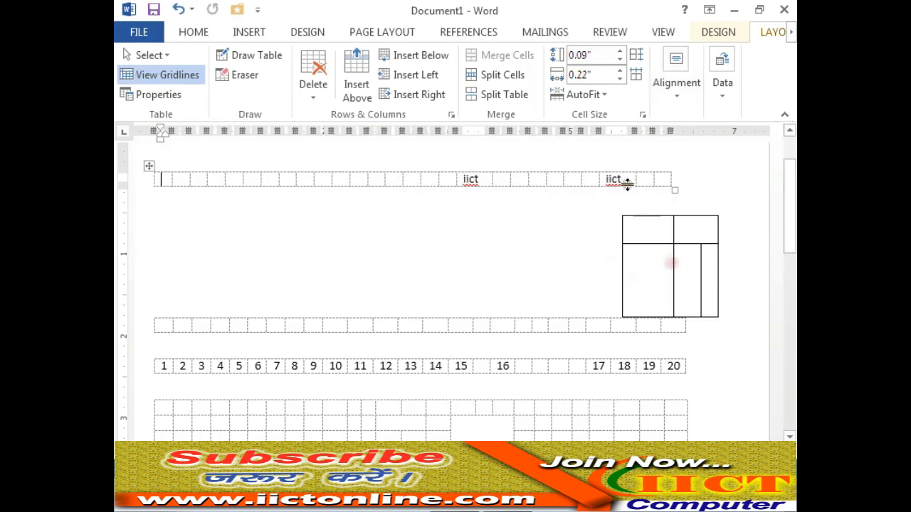
drag(626, 183, 747, 254)
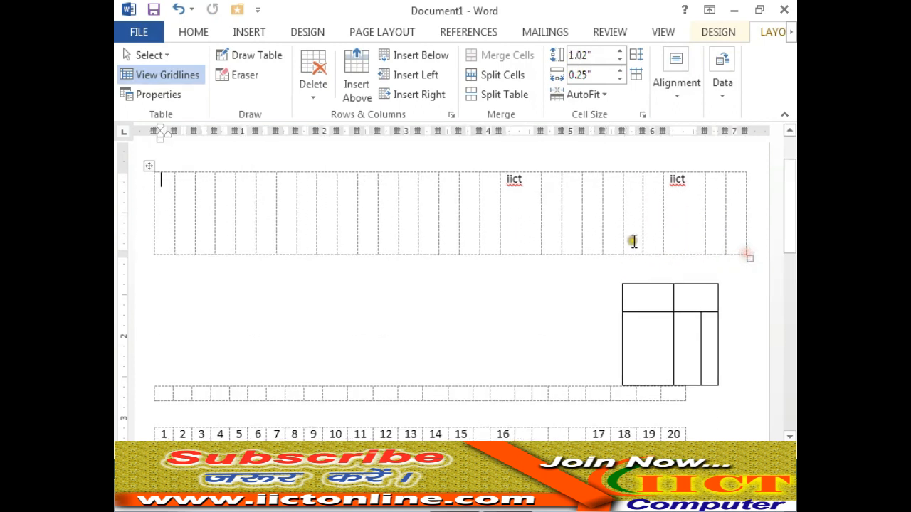
Try the top, center and bottom cell alignments on the first iict in the topmost table, ending with bottom right.
drag(525, 182, 501, 184)
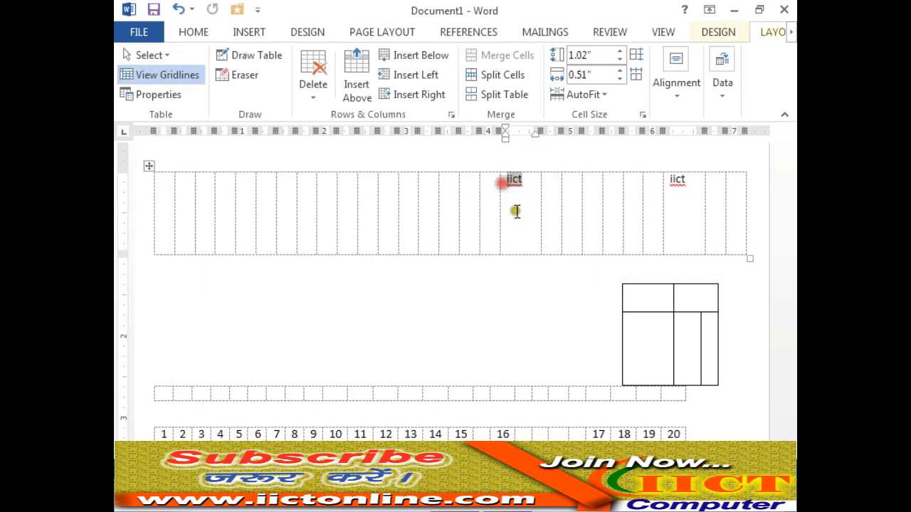
click(675, 96)
click(674, 133)
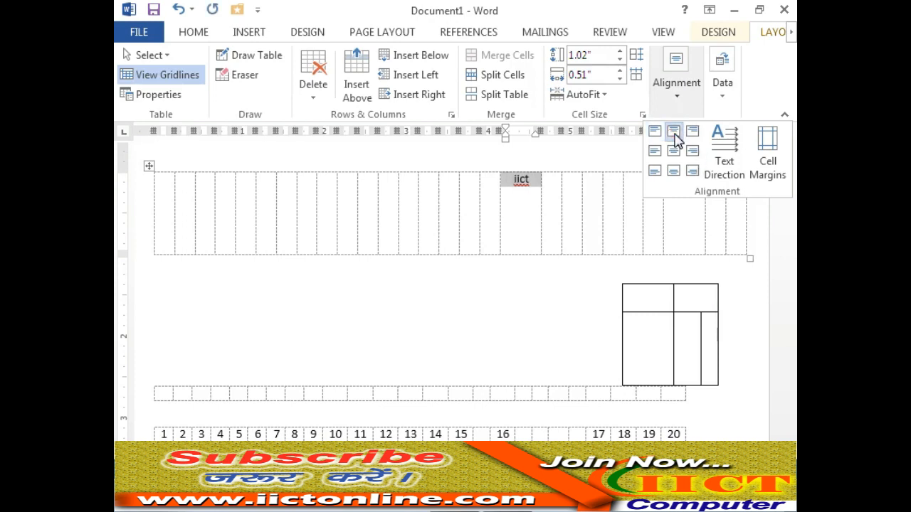
click(693, 132)
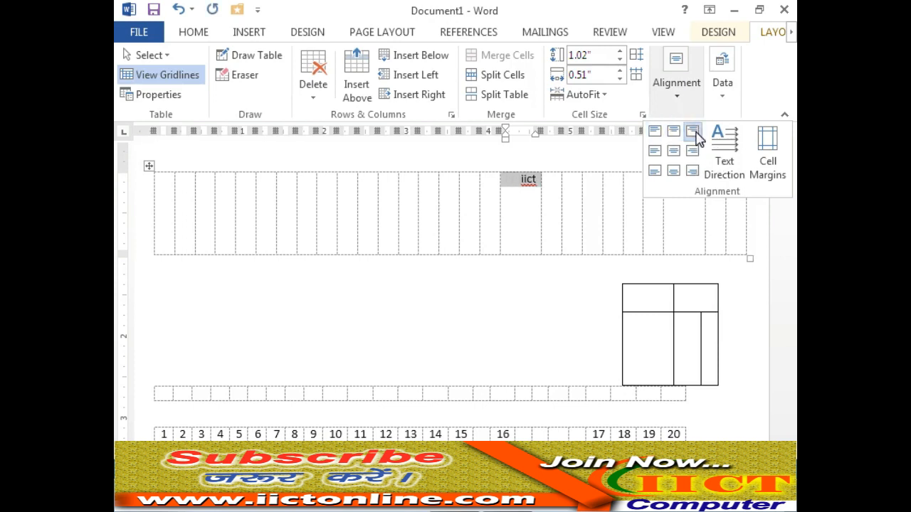
click(693, 152)
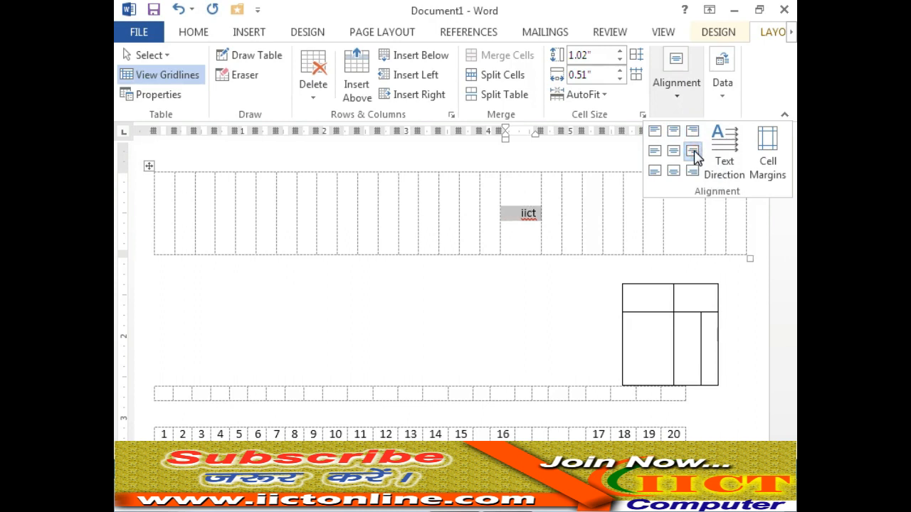
click(673, 152)
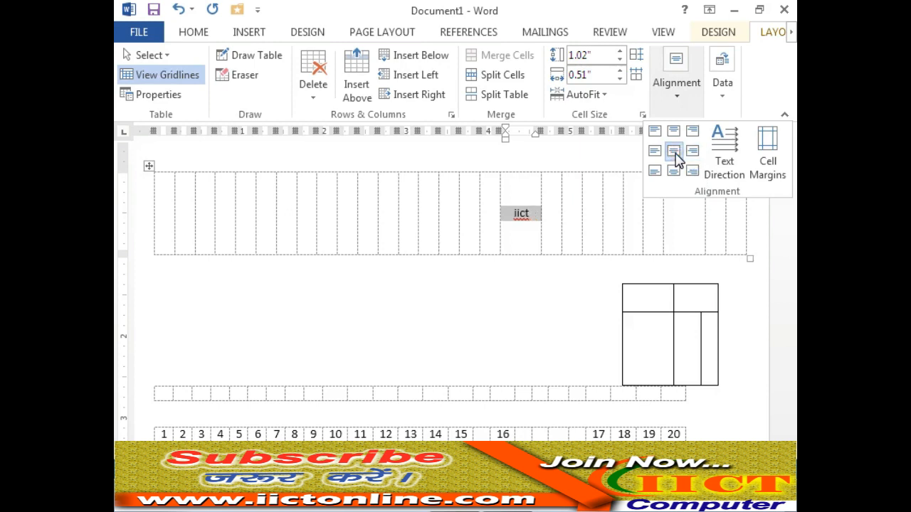
click(653, 154)
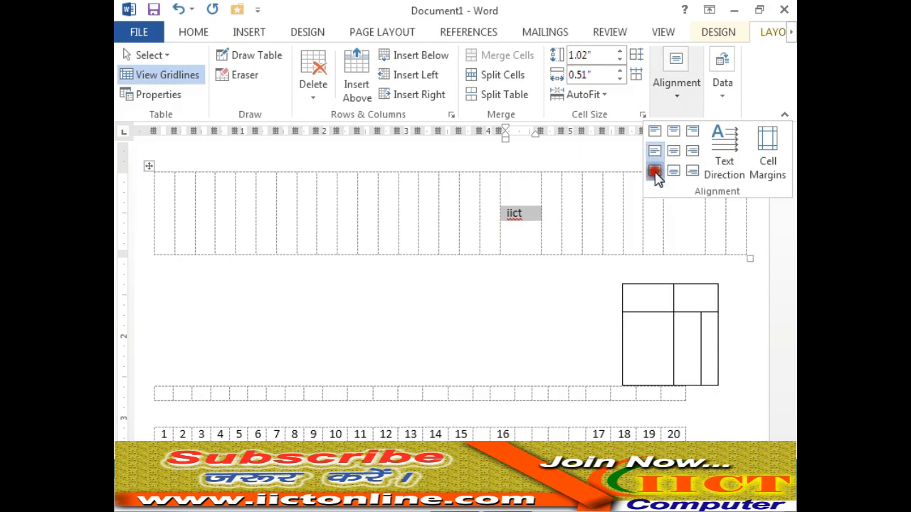
click(655, 172)
click(673, 172)
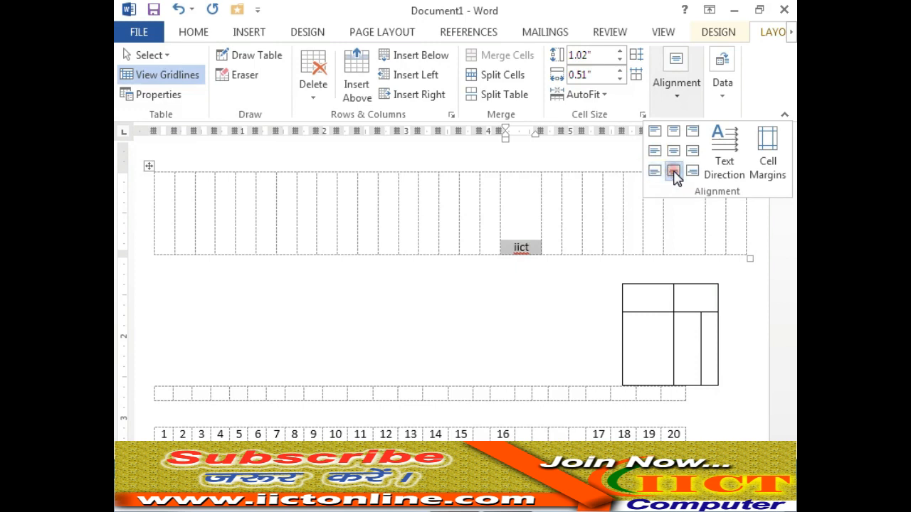
click(693, 174)
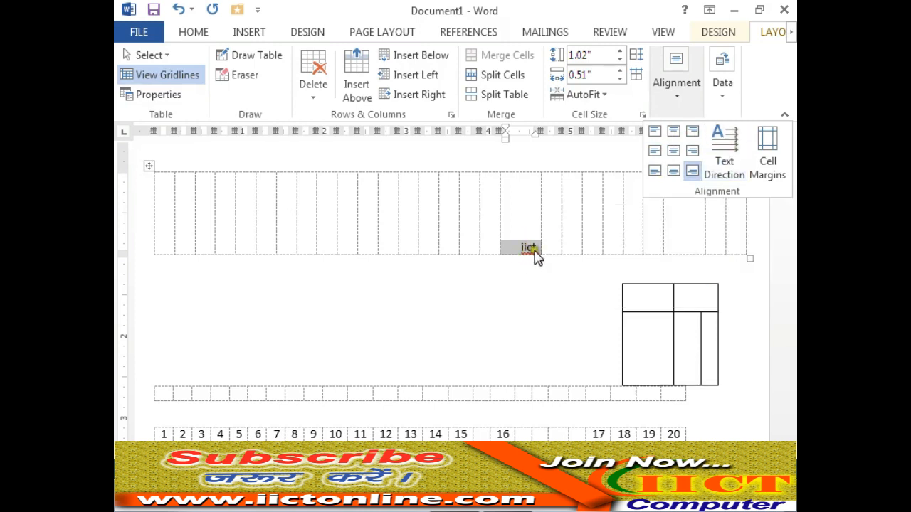
Cycle the first iict's text direction through both vertical orientations and back to horizontal.
click(729, 155)
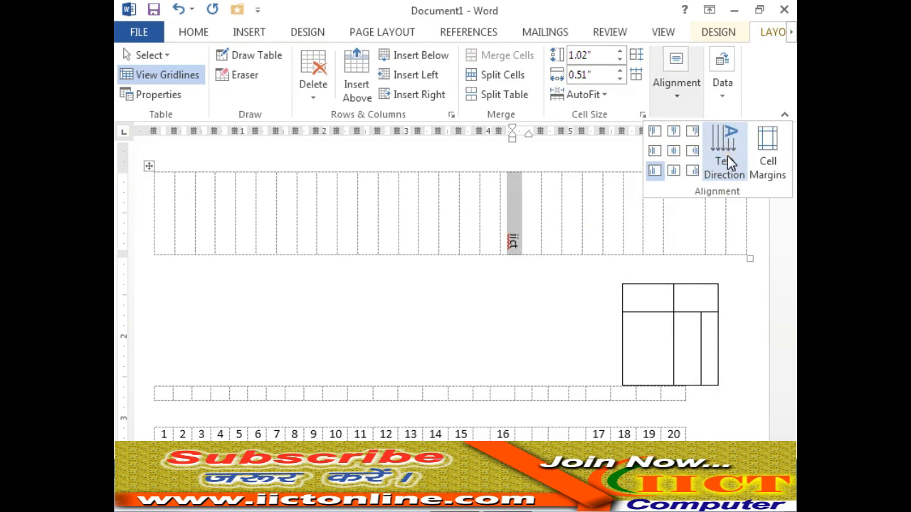
click(731, 163)
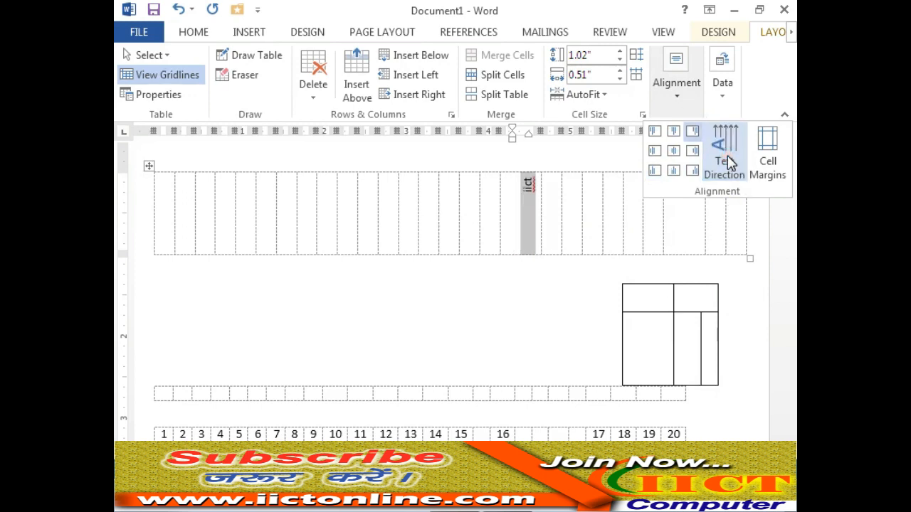
click(729, 159)
click(728, 159)
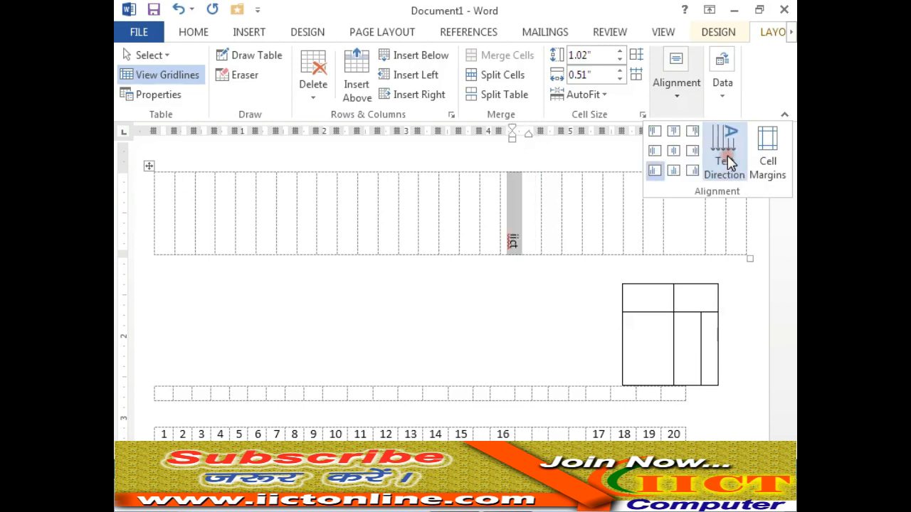
click(727, 157)
click(728, 159)
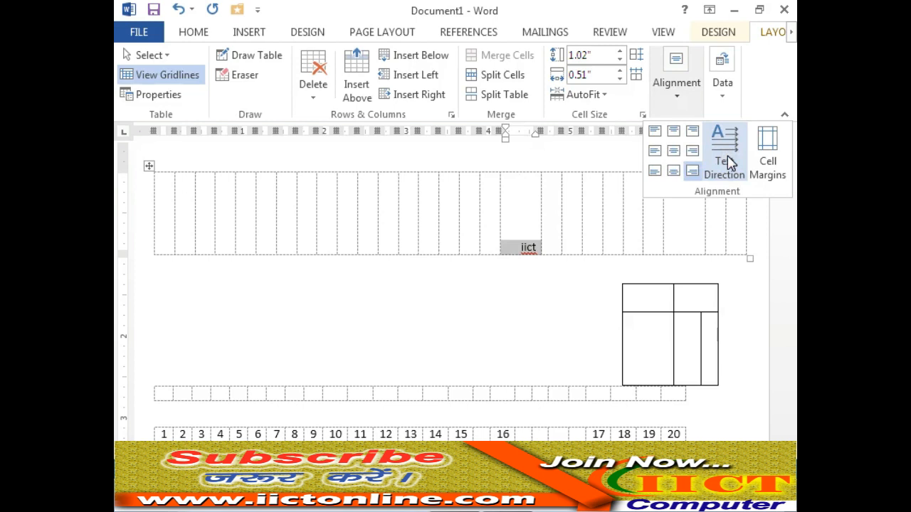
Set the topmost table's default cell margins to 0.5" at the top and 0.8" at the bottom.
click(775, 184)
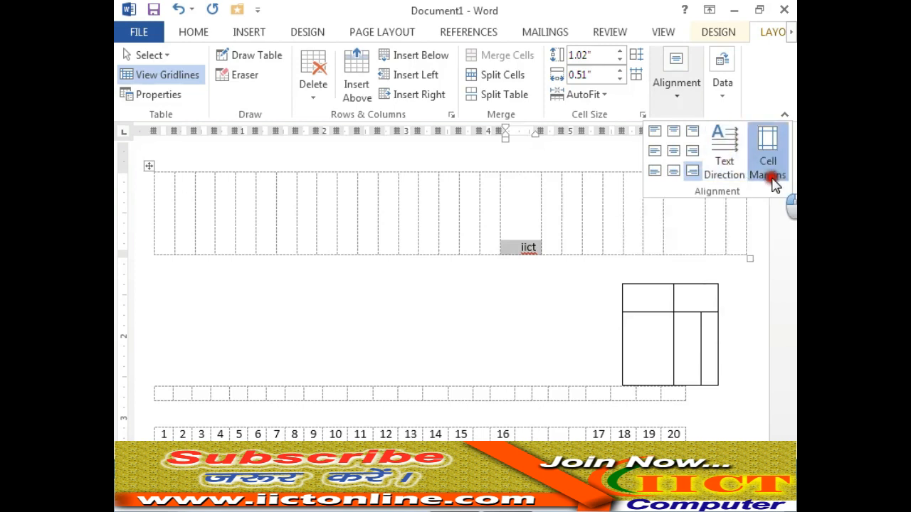
drag(476, 136, 313, 151)
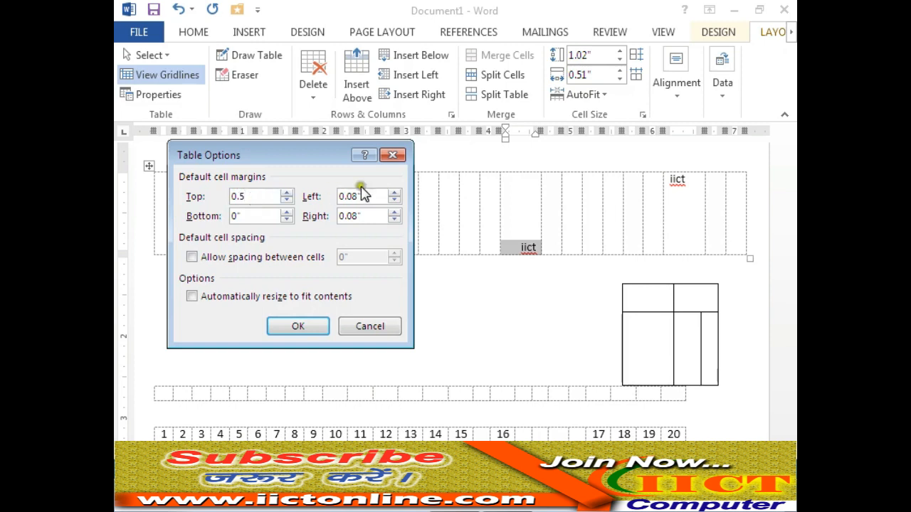
click(246, 216)
text(8)
click(316, 329)
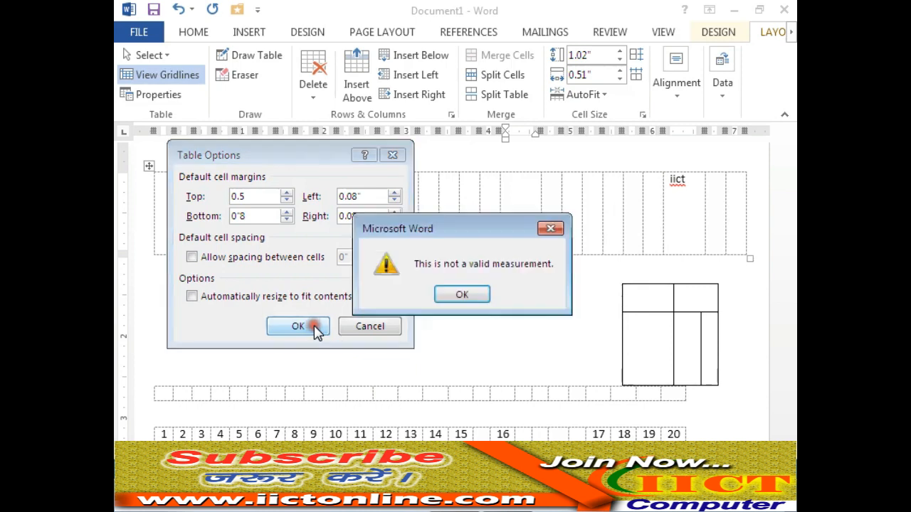
click(463, 293)
click(254, 217)
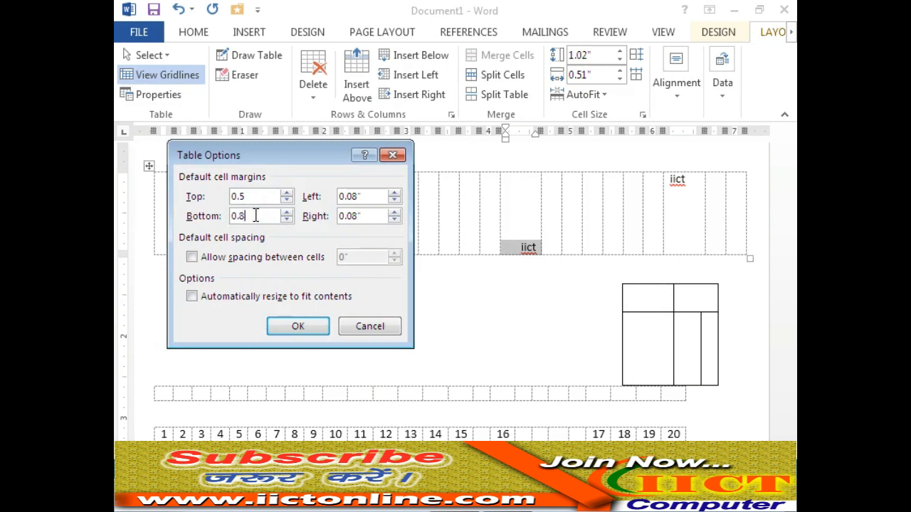
click(297, 327)
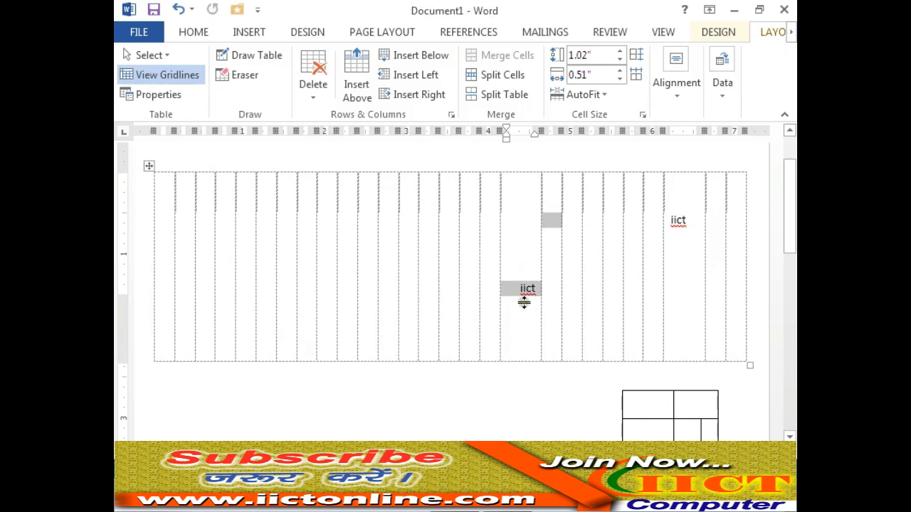
Place the cursor in the first iict cell of the topmost table and open its alignment options.
click(529, 296)
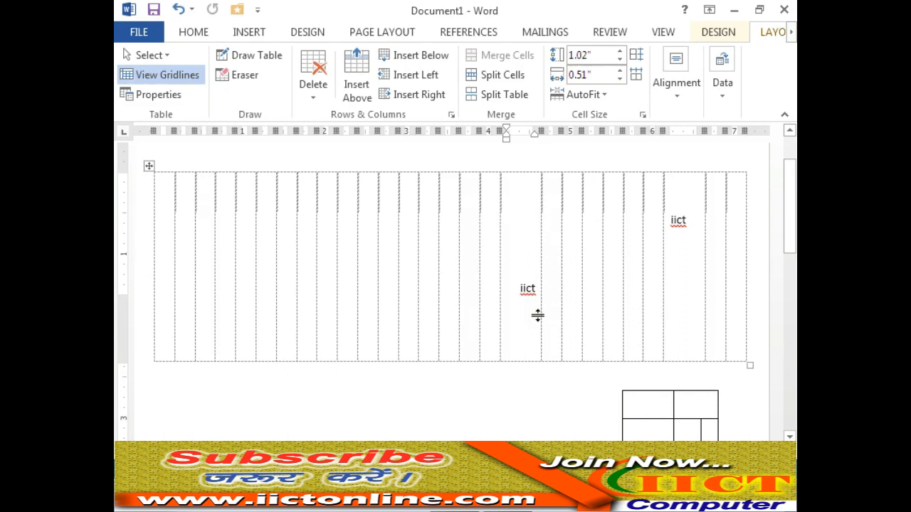
click(687, 99)
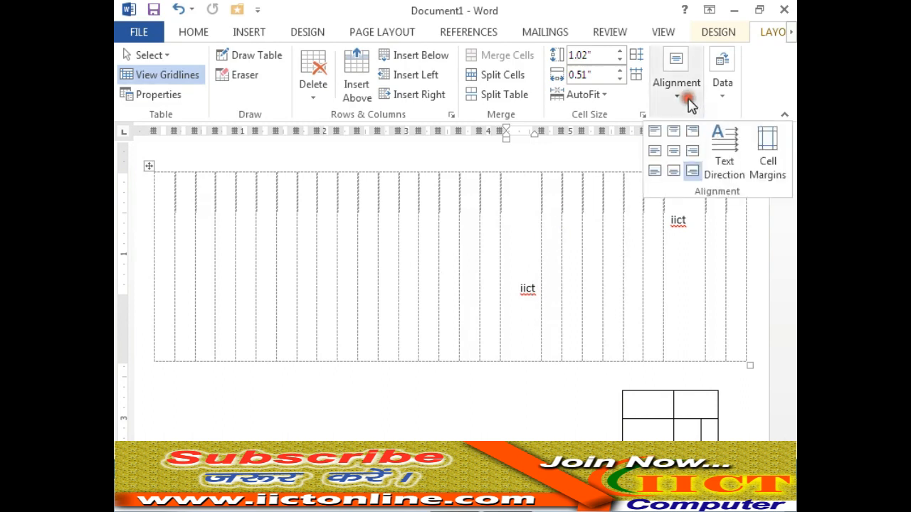